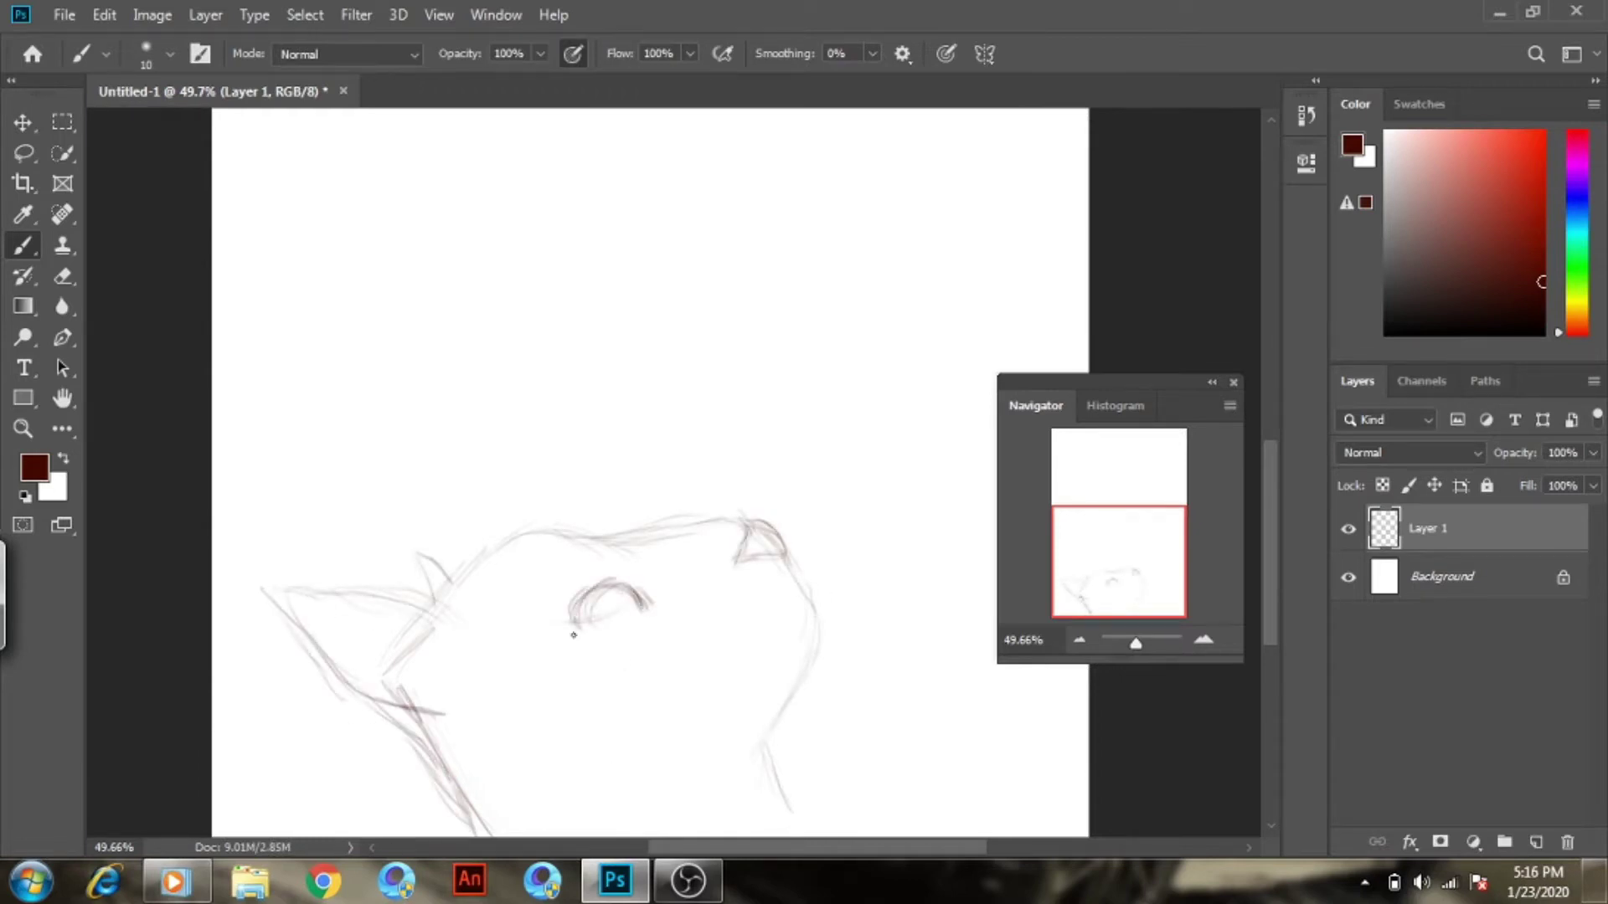
Erase stray lines near the ear and neck and sketch the kitten's right cheek and jaw
{"action": "key", "text": "e"}
{"action": "left_click_drag", "start_coordinate": [582, 639], "coordinate": [456, 560]}
{"action": "key", "text": "b"}
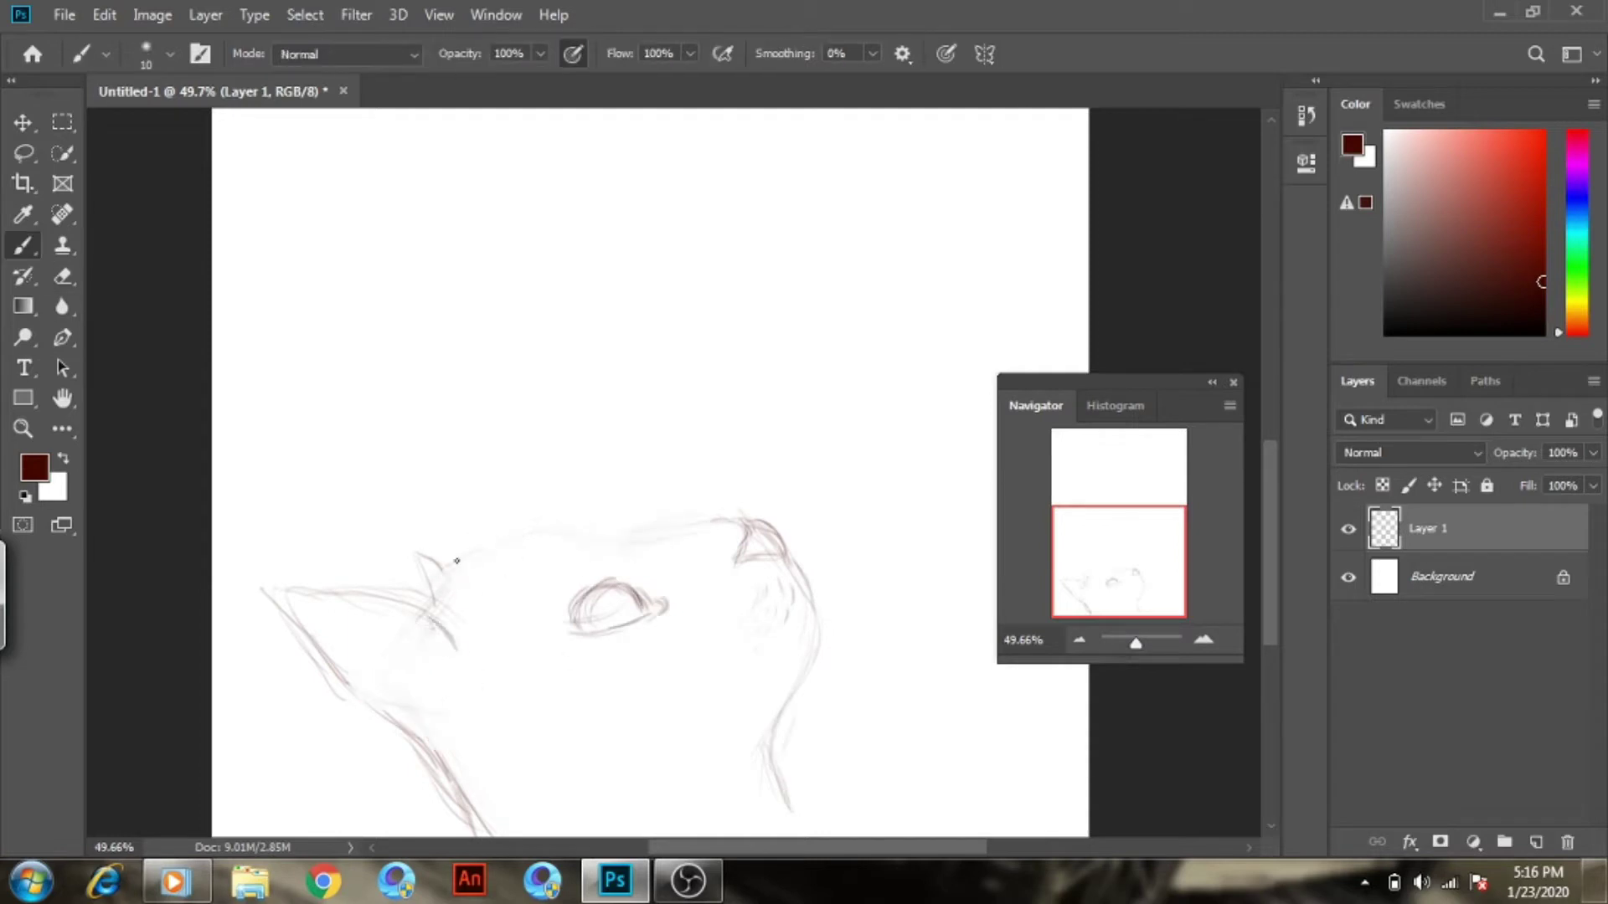
{"action": "left_click_drag", "start_coordinate": [800, 548], "coordinate": [783, 799]}
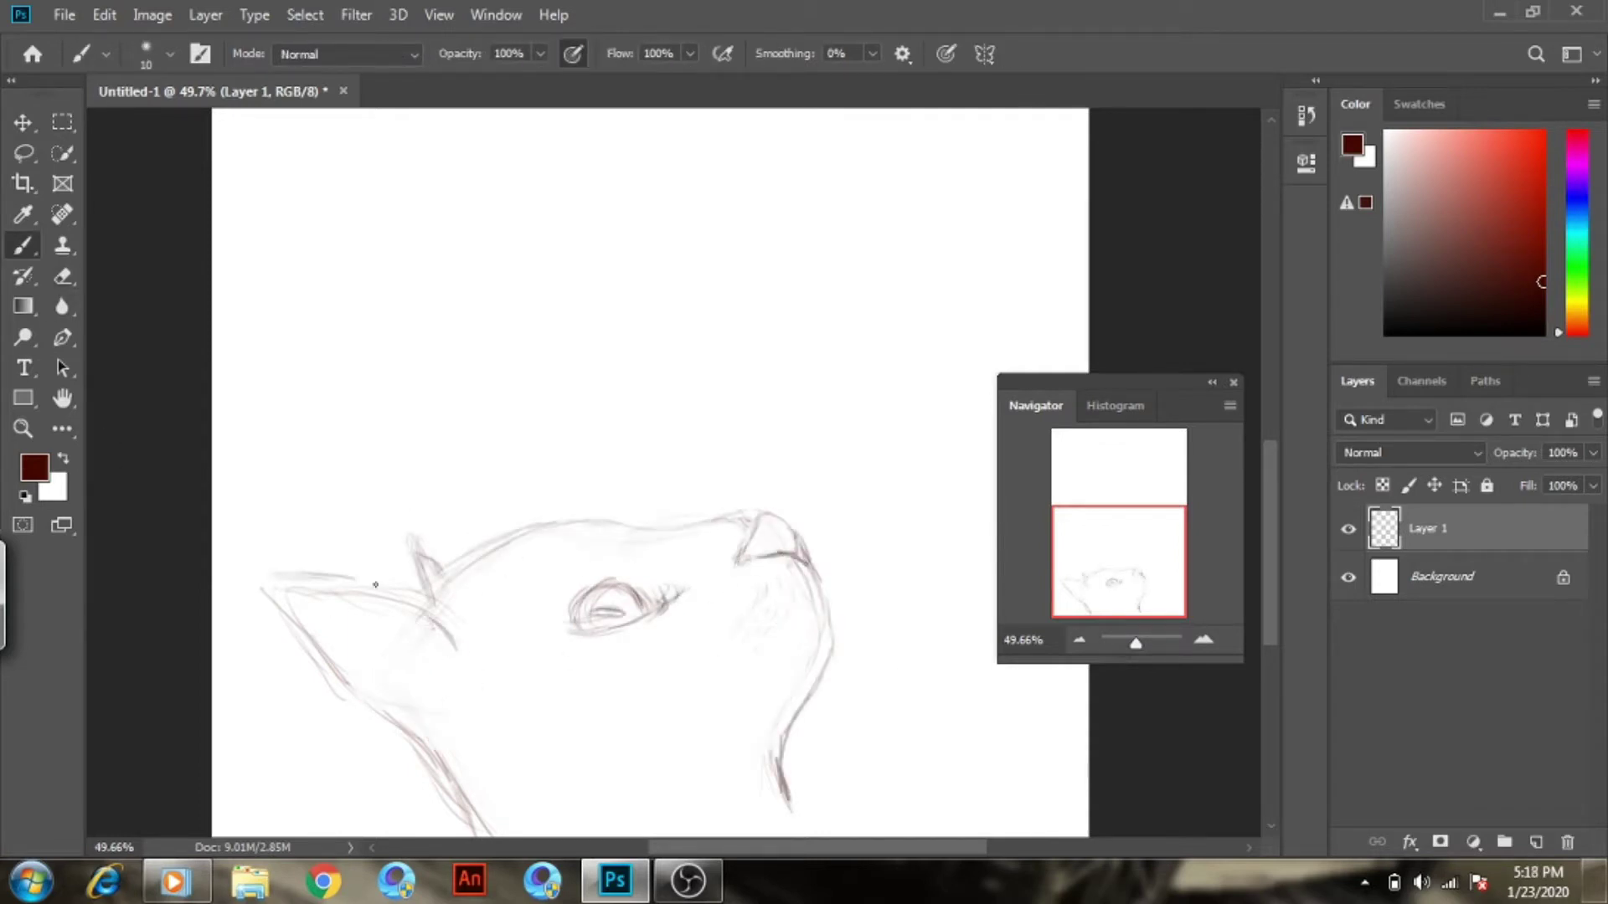
{"action": "key", "text": "e"}
{"action": "left_click_drag", "start_coordinate": [455, 760], "coordinate": [335, 662]}
{"action": "key", "text": "b"}
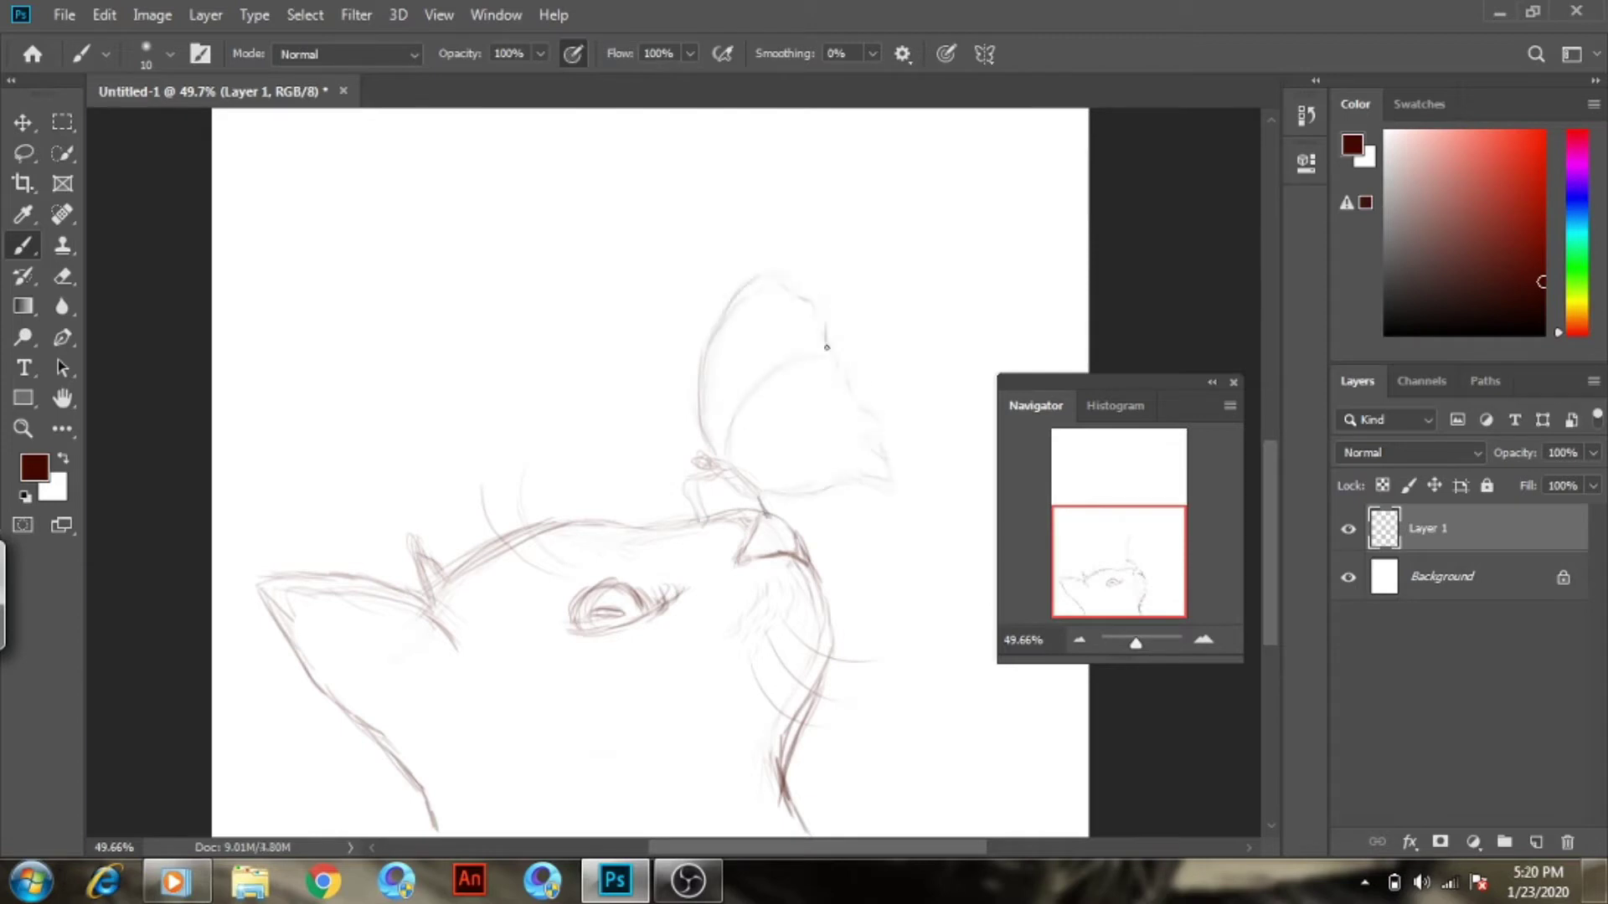
Zoom out and complete the balloon outline's right and lower arc
{"action": "left_click_drag", "start_coordinate": [1137, 642], "coordinate": [1134, 643]}
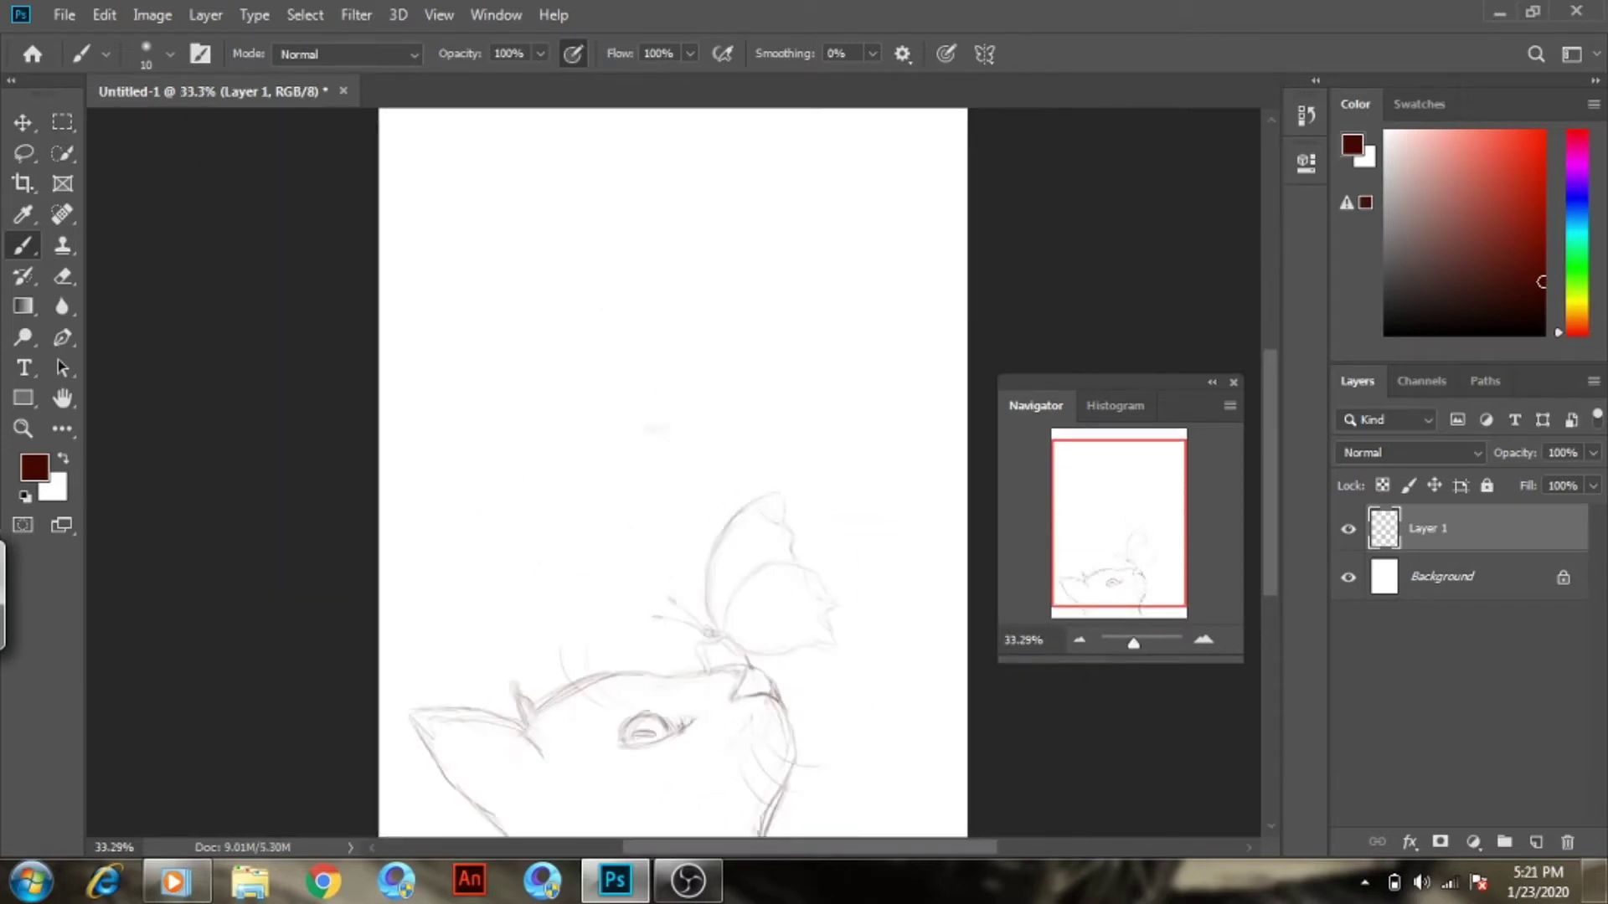
{"action": "scroll", "coordinate": [568, 155], "scroll_direction": "up", "scroll_amount": 2}
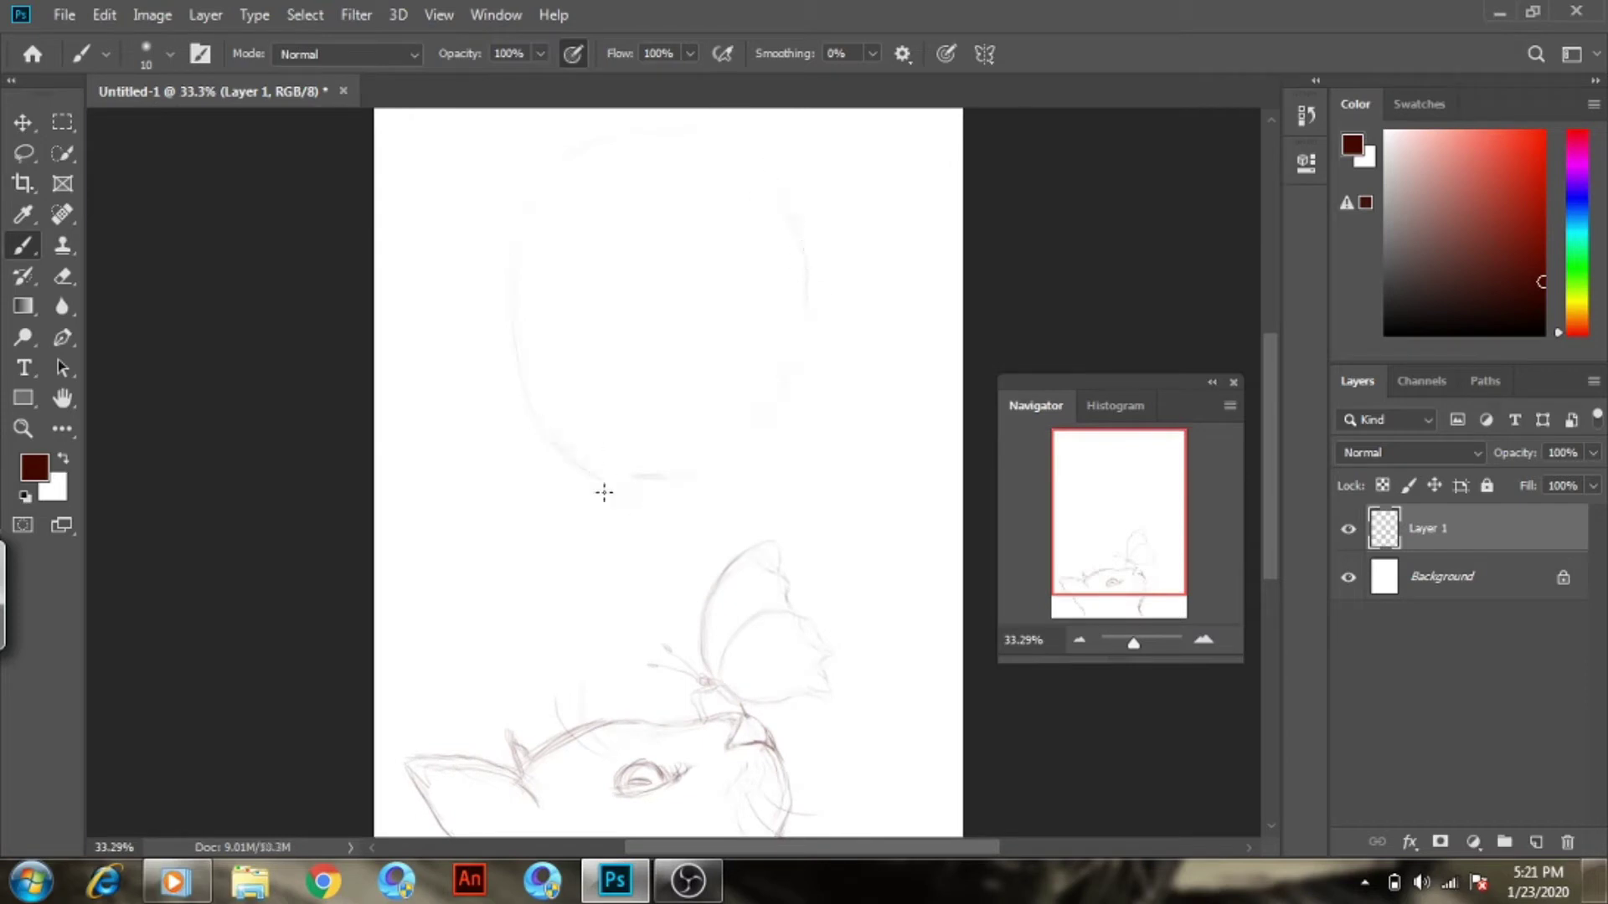
{"action": "left_click_drag", "start_coordinate": [604, 491], "coordinate": [739, 441]}
{"action": "scroll", "coordinate": [290, 411], "scroll_direction": "up", "scroll_amount": 5}
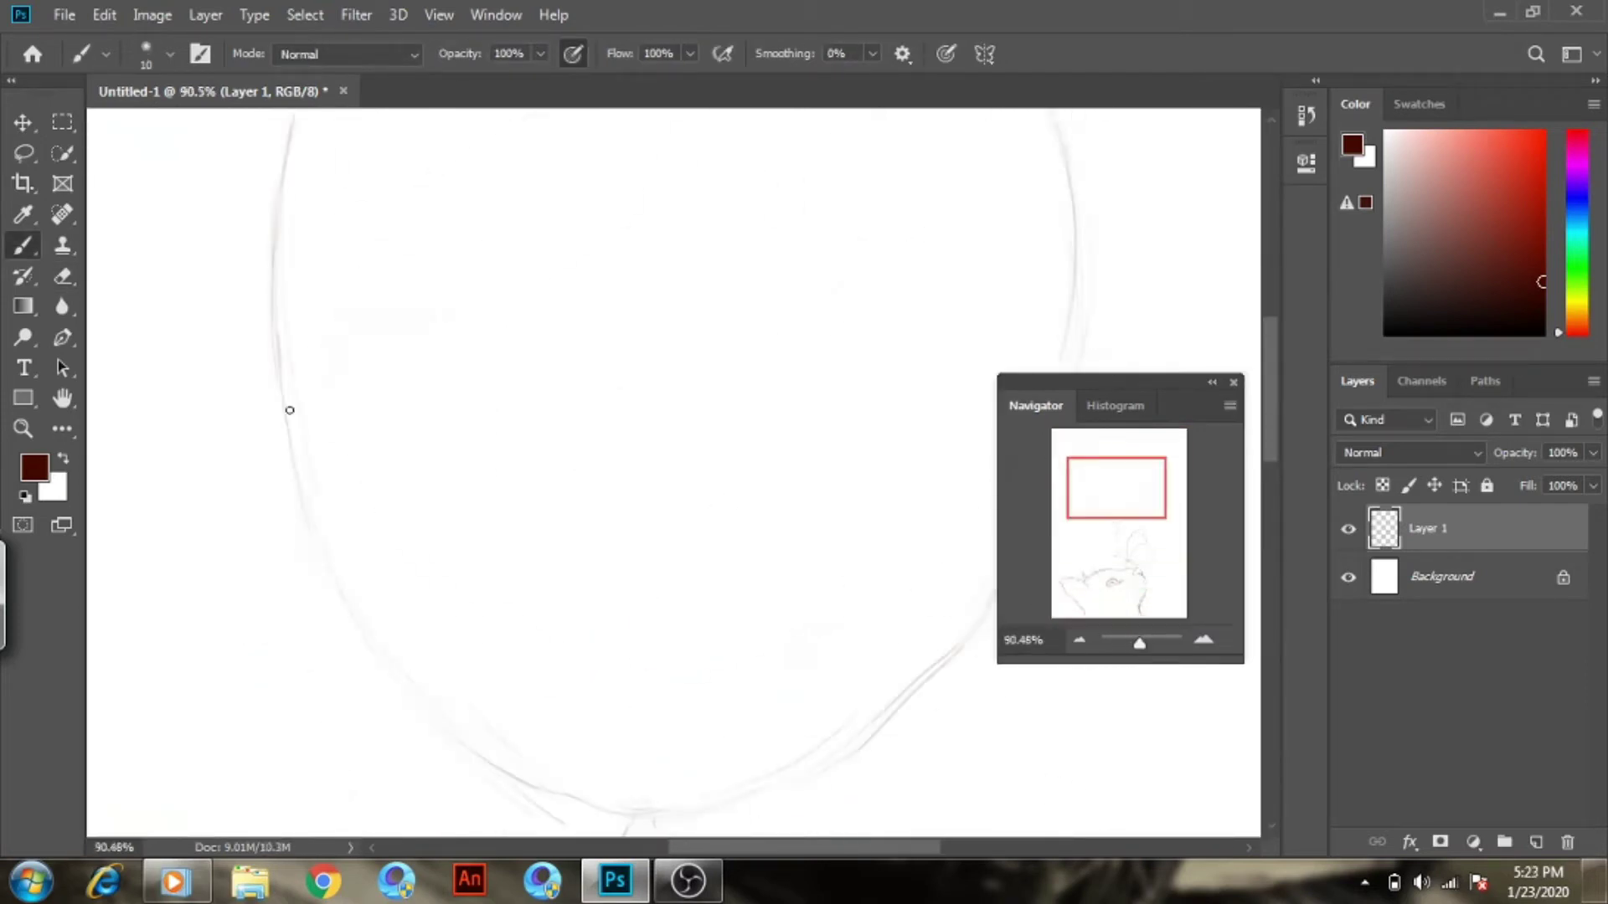
{"action": "scroll", "coordinate": [753, 746], "scroll_direction": "up", "scroll_amount": 3}
Add Layer 2, fade the sketch layer to 27% opacity and reset the colour to black
{"action": "scroll", "coordinate": [904, 261], "scroll_direction": "down", "scroll_amount": 3}
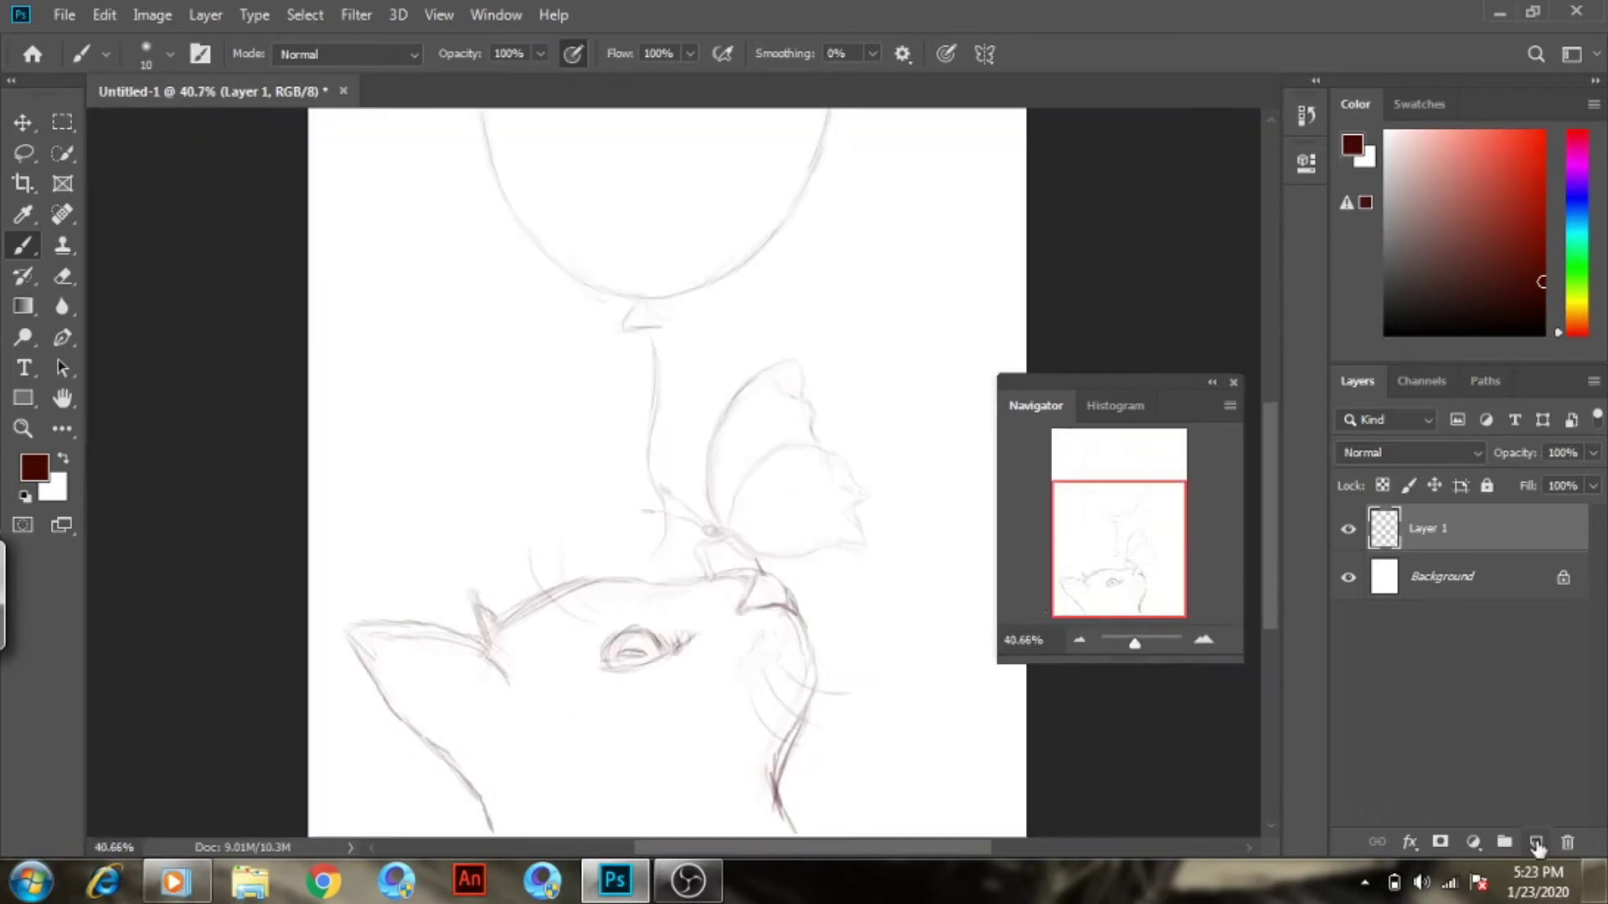
{"action": "left_click", "coordinate": [1535, 842]}
{"action": "left_click_drag", "start_coordinate": [1515, 452], "coordinate": [1454, 452]}
{"action": "scroll", "coordinate": [406, 475], "scroll_direction": "up", "scroll_amount": 3}
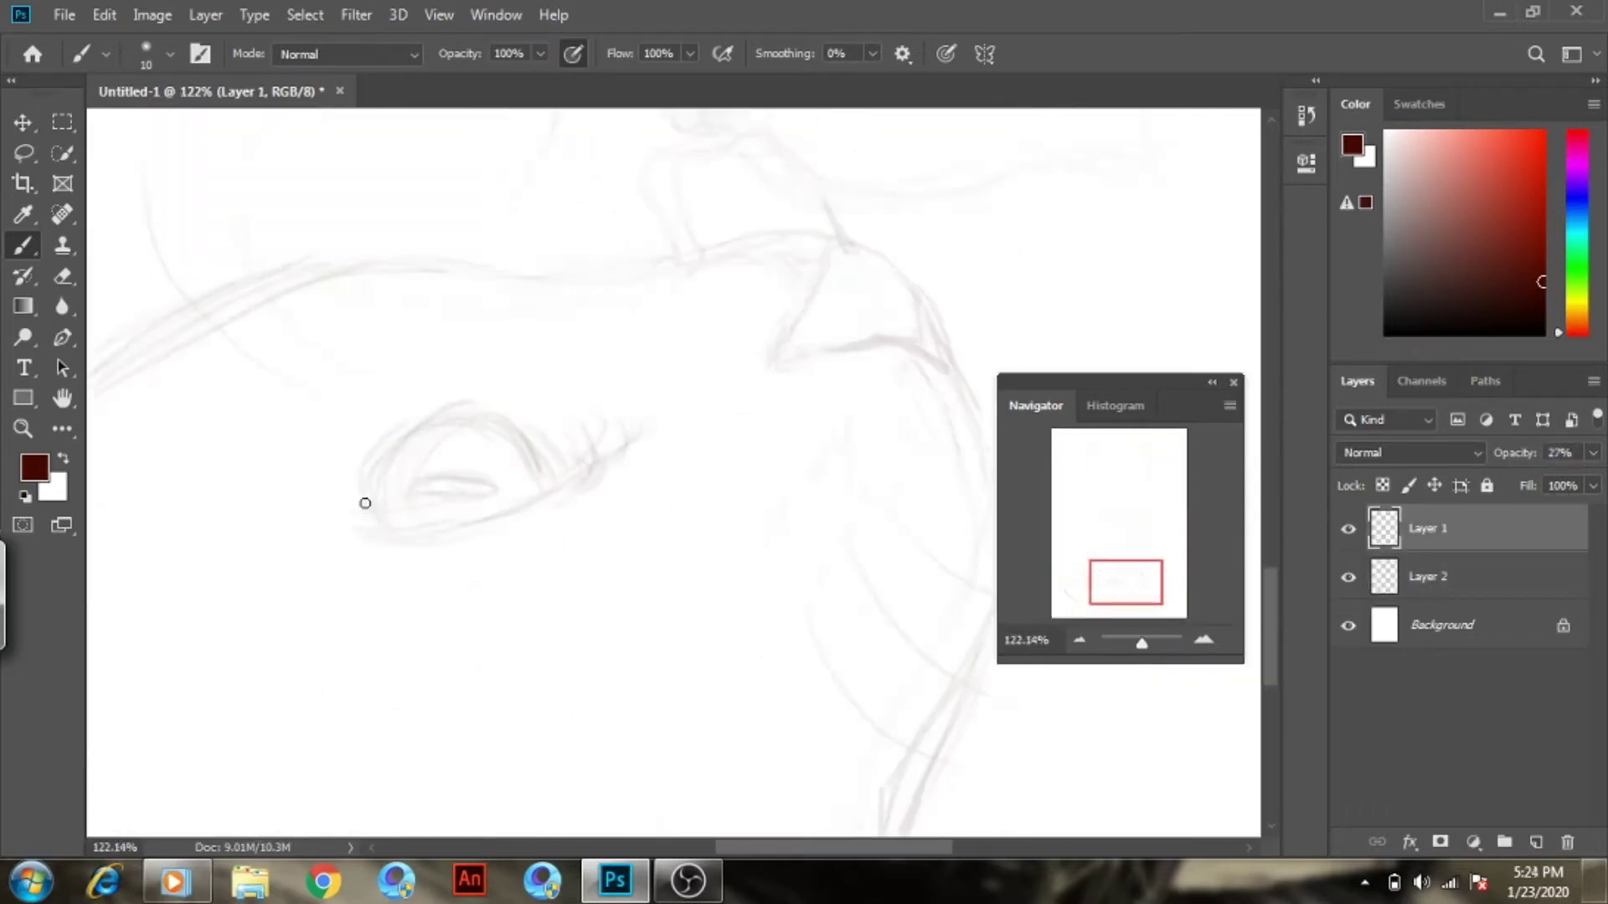
{"action": "key", "text": "d"}
{"action": "left_click_drag", "start_coordinate": [350, 466], "coordinate": [589, 474]}
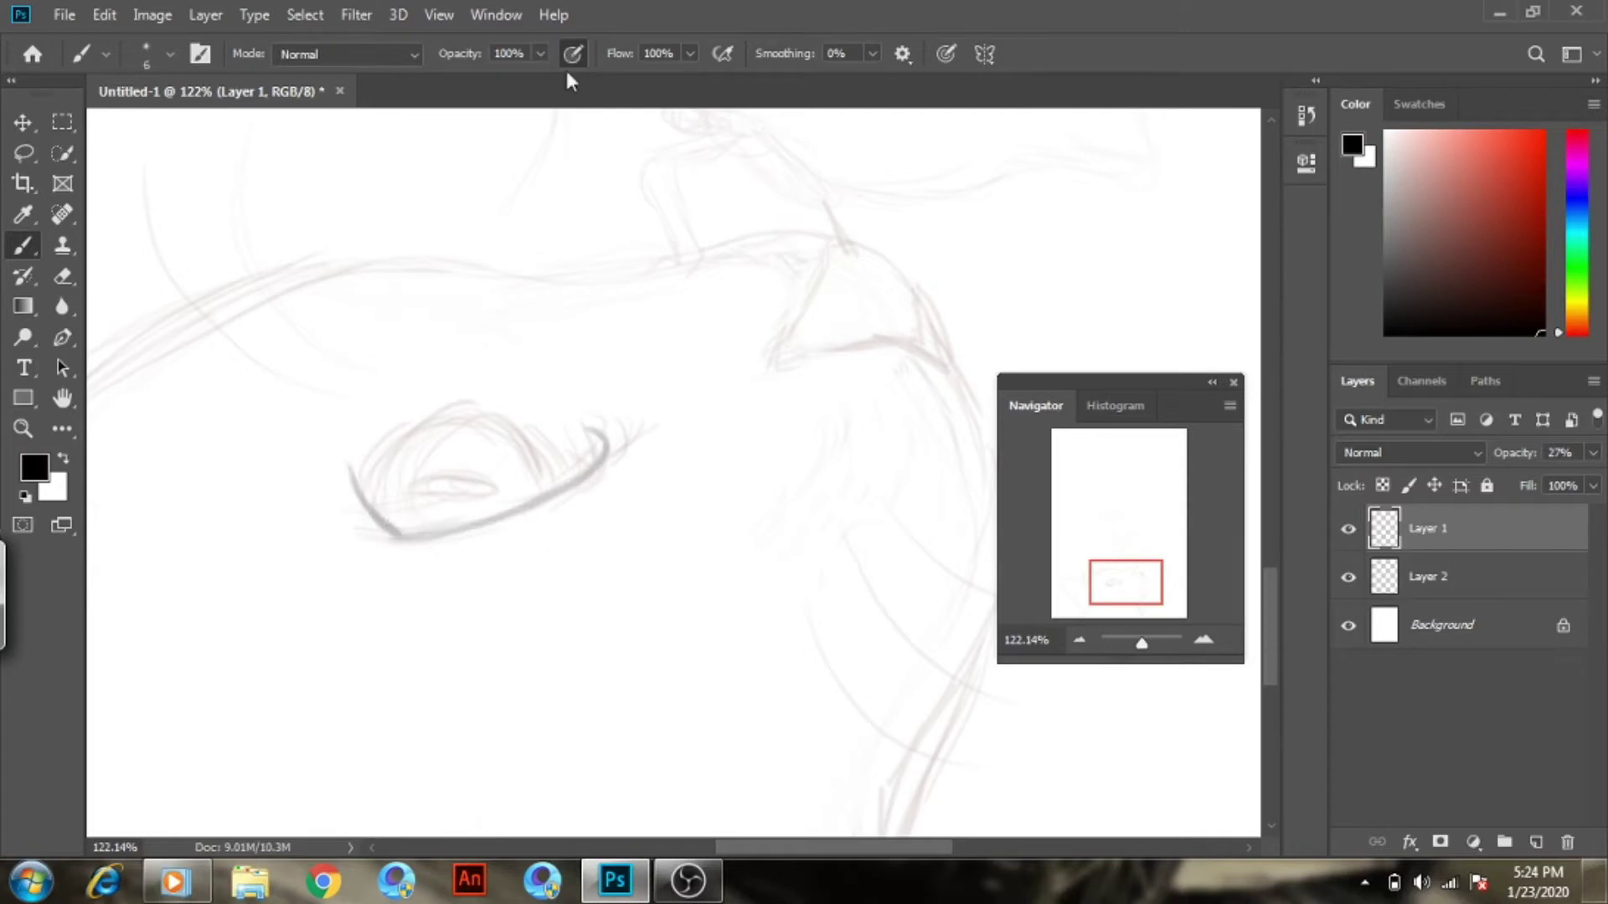
{"action": "left_click", "coordinate": [1438, 578]}
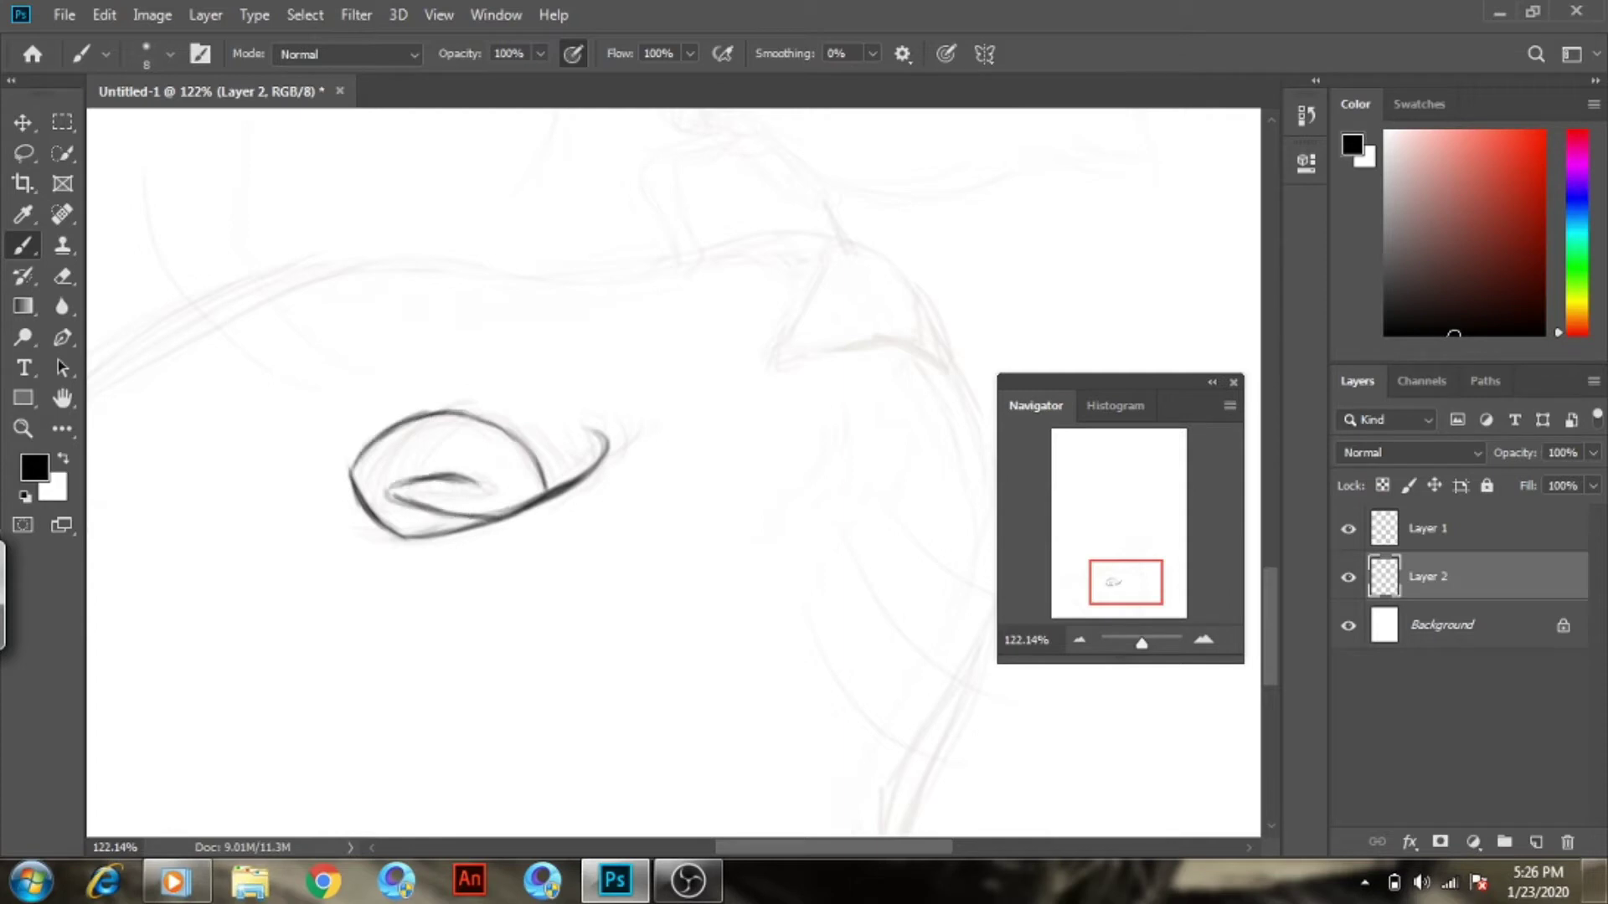
Paint the pupil and upper eyelid solid black and shade the eye grey at 20–50 px
{"action": "left_click_drag", "start_coordinate": [471, 490], "coordinate": [439, 481]}
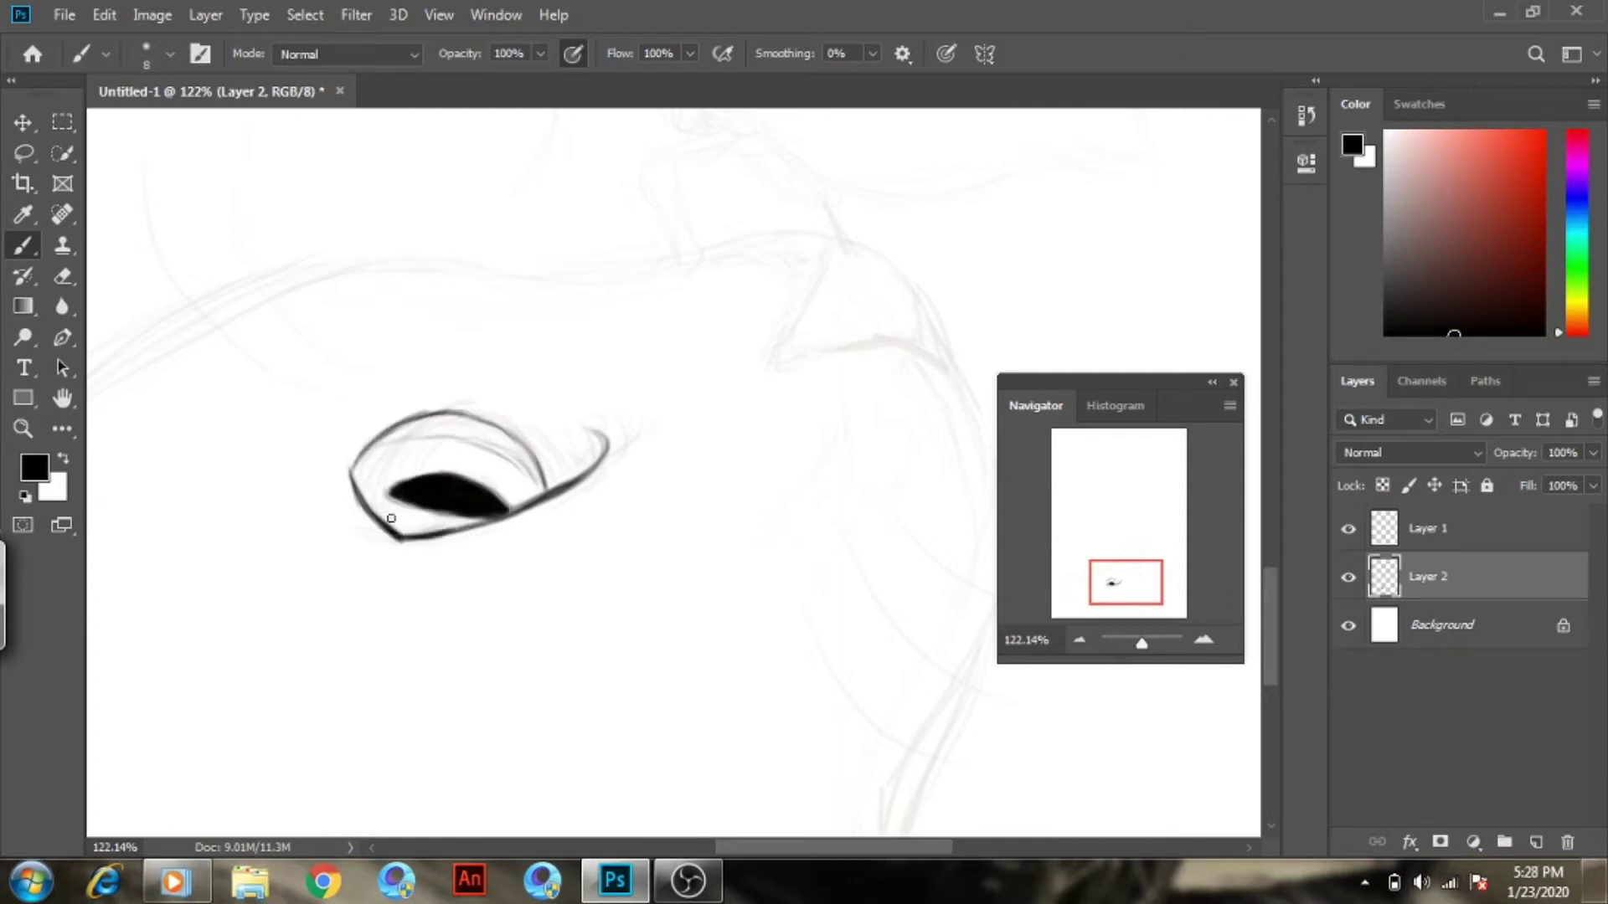
{"action": "key", "text": "bracketright"}
{"action": "key", "text": "bracketright"}
{"action": "key", "text": "bracketright"}
{"action": "mouse_move", "coordinate": [431, 442]}
{"action": "left_mouse_down"}
{"action": "mouse_move", "coordinate": [528, 469]}
{"action": "mouse_move", "coordinate": [383, 452]}
{"action": "mouse_move", "coordinate": [523, 477]}
{"action": "left_mouse_up"}
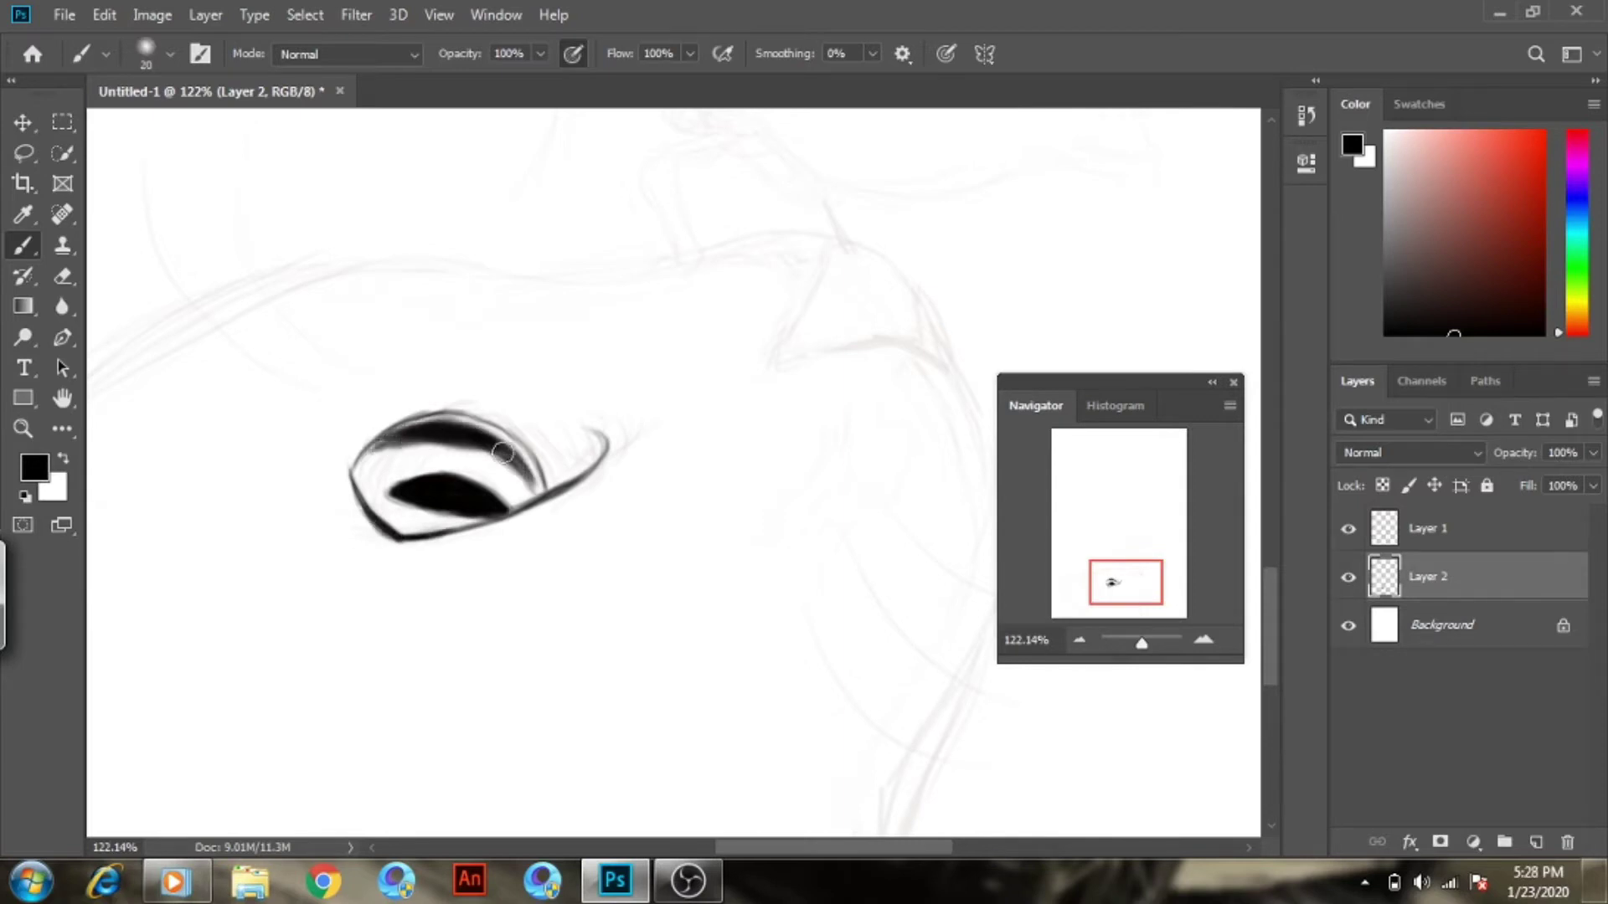
{"action": "left_click_drag", "start_coordinate": [373, 452], "coordinate": [503, 443]}
{"action": "key", "text": "bracketright"}
{"action": "key", "text": "bracketright"}
{"action": "key", "text": "bracketright"}
{"action": "mouse_move", "coordinate": [374, 453]}
{"action": "left_mouse_down"}
{"action": "mouse_move", "coordinate": [407, 544]}
{"action": "mouse_move", "coordinate": [527, 469]}
{"action": "left_mouse_up"}
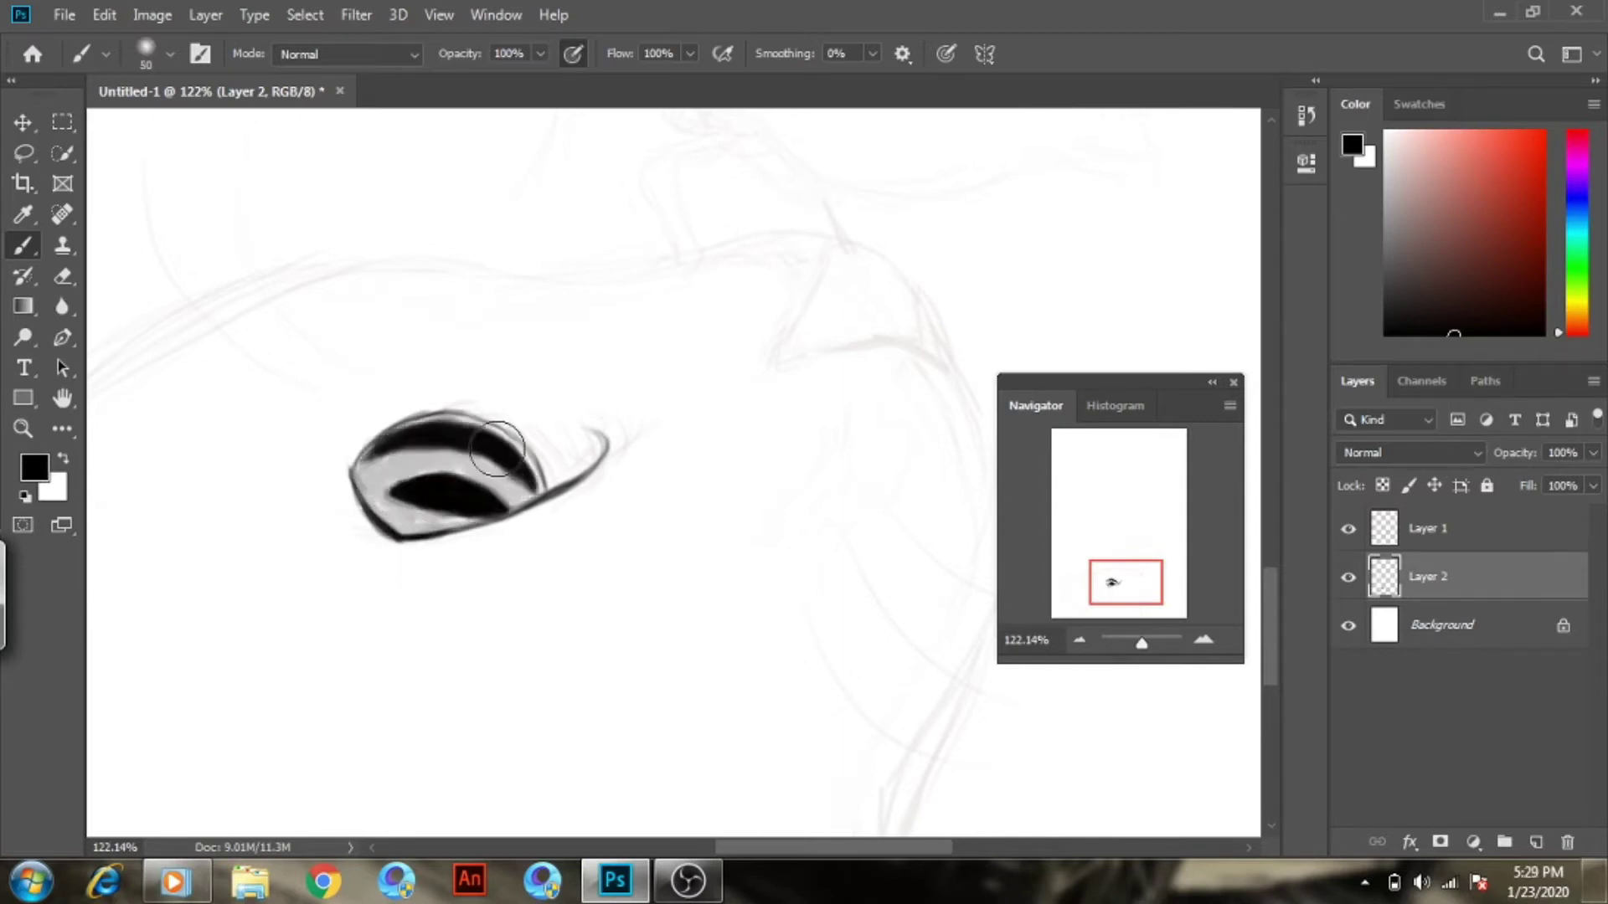
{"action": "mouse_move", "coordinate": [352, 502]}
{"action": "left_mouse_down"}
{"action": "mouse_move", "coordinate": [418, 553]}
{"action": "mouse_move", "coordinate": [477, 455]}
{"action": "mouse_move", "coordinate": [467, 502]}
{"action": "mouse_move", "coordinate": [549, 485]}
{"action": "mouse_move", "coordinate": [478, 513]}
{"action": "mouse_move", "coordinate": [398, 488]}
{"action": "mouse_move", "coordinate": [473, 490]}
{"action": "left_mouse_up"}
{"action": "left_click_drag", "start_coordinate": [385, 532], "coordinate": [544, 502]}
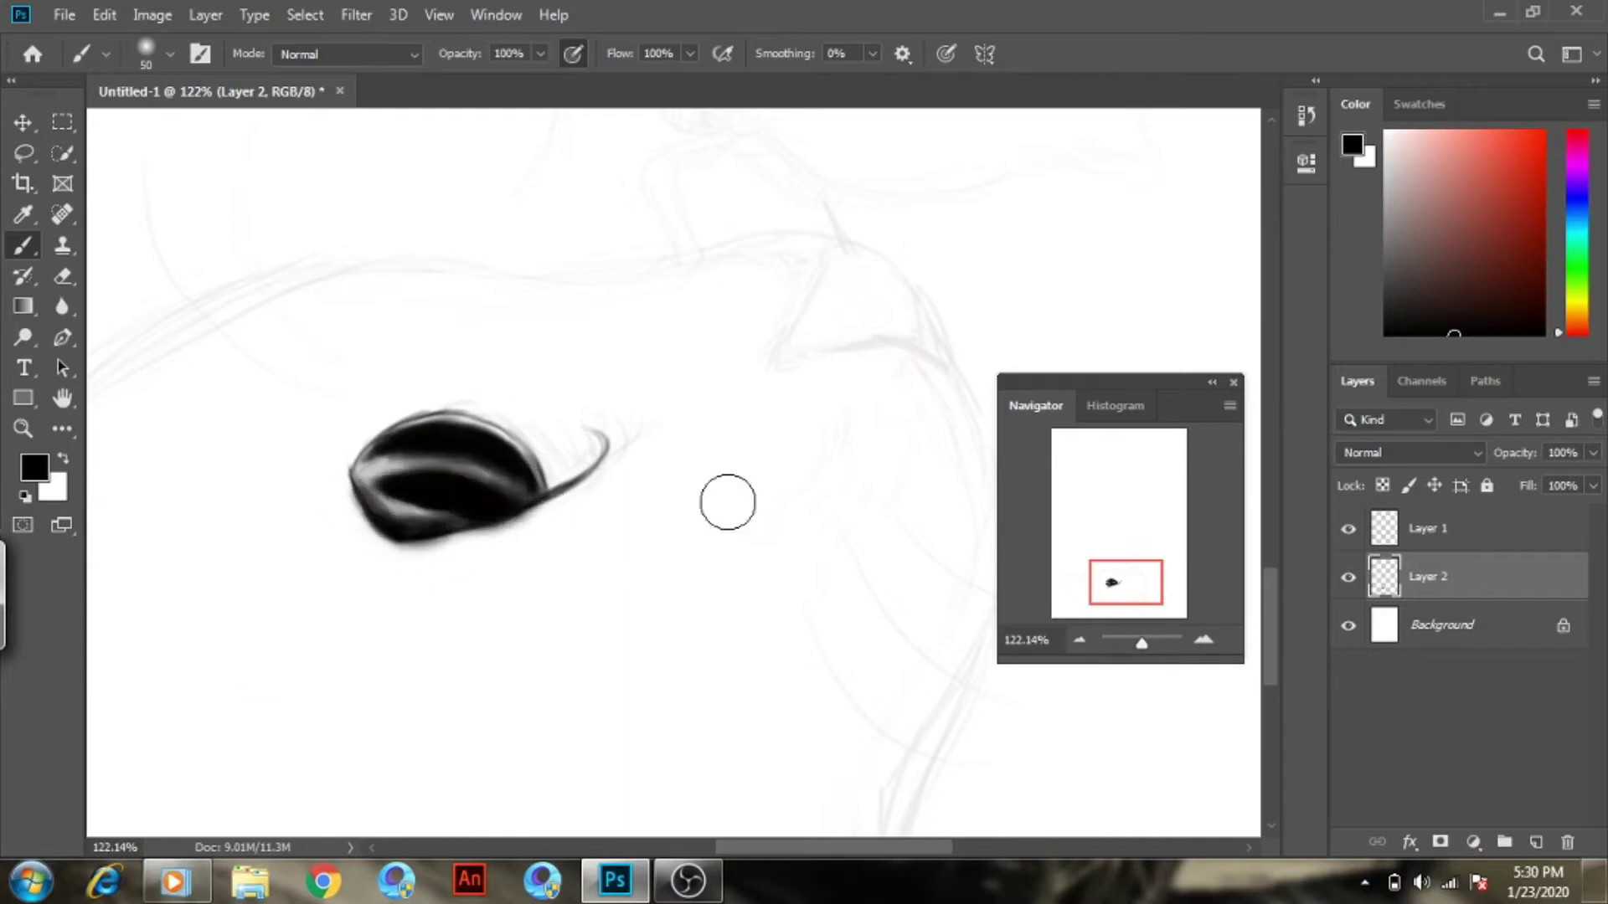
Add sampled grey highlights across the eye and darken the area to its right
{"action": "left_click", "coordinate": [503, 469], "text": "alt"}
{"action": "left_click_drag", "start_coordinate": [436, 490], "coordinate": [532, 452]}
{"action": "left_click_drag", "start_coordinate": [376, 486], "coordinate": [466, 453]}
{"action": "key", "text": "bracketleft"}
{"action": "key", "text": "bracketleft"}
{"action": "left_click", "coordinate": [444, 557], "text": "alt"}
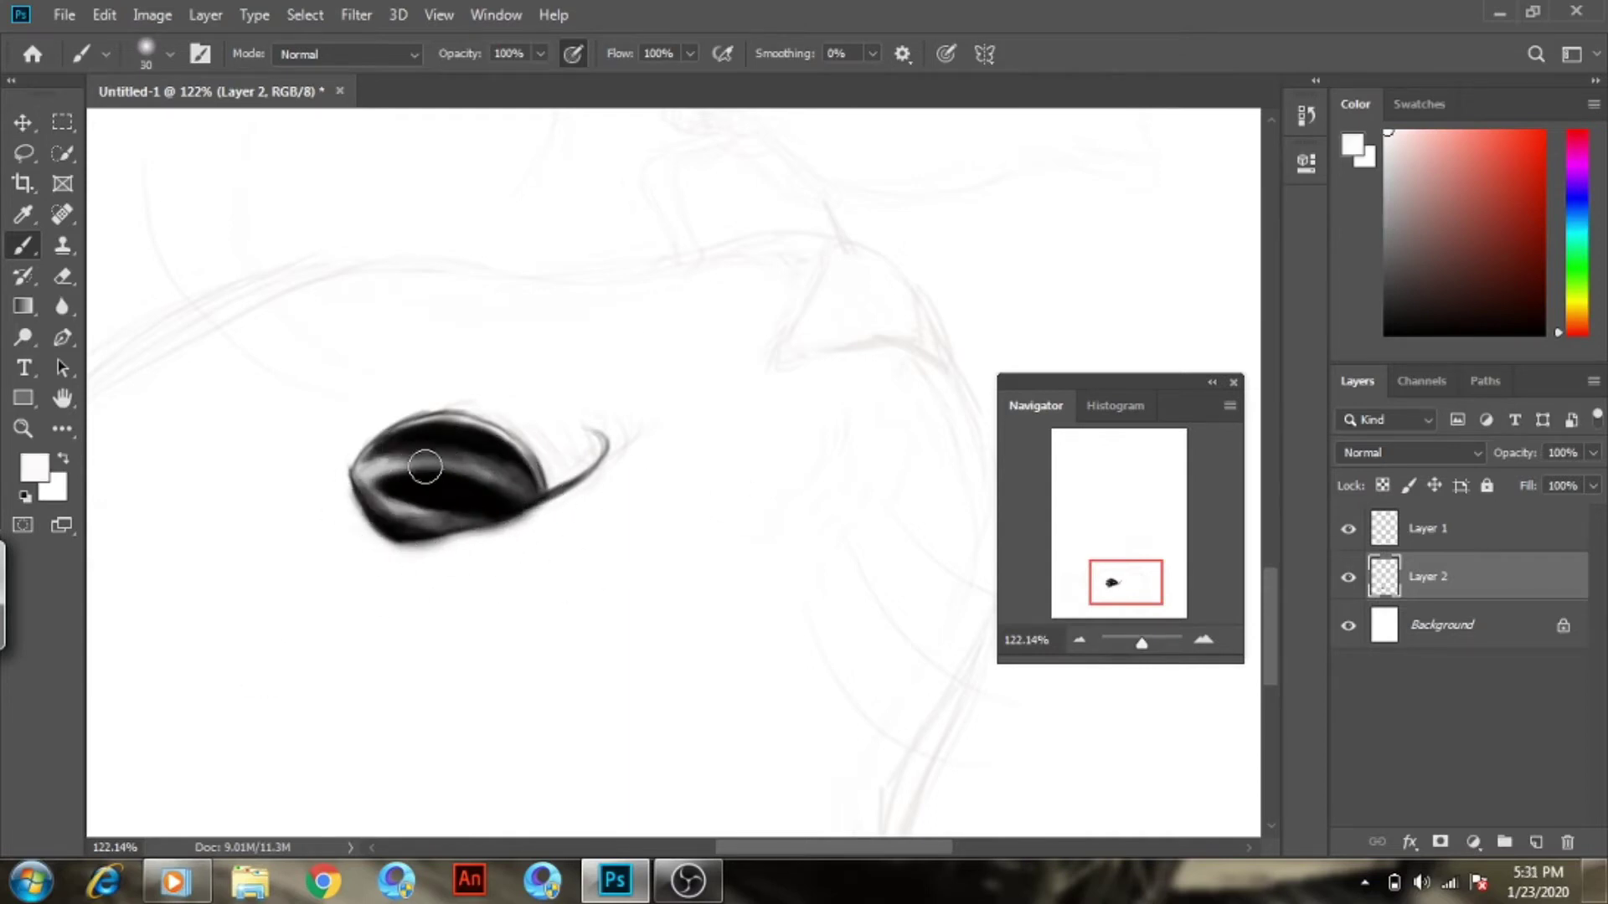
{"action": "key", "text": "d"}
{"action": "key", "text": "bracketright"}
{"action": "key", "text": "bracketright"}
{"action": "key", "text": "bracketright"}
{"action": "mouse_move", "coordinate": [586, 435]}
{"action": "left_mouse_down"}
{"action": "mouse_move", "coordinate": [561, 457]}
{"action": "mouse_move", "coordinate": [592, 465]}
{"action": "mouse_move", "coordinate": [535, 427]}
{"action": "mouse_move", "coordinate": [523, 393]}
{"action": "left_mouse_up"}
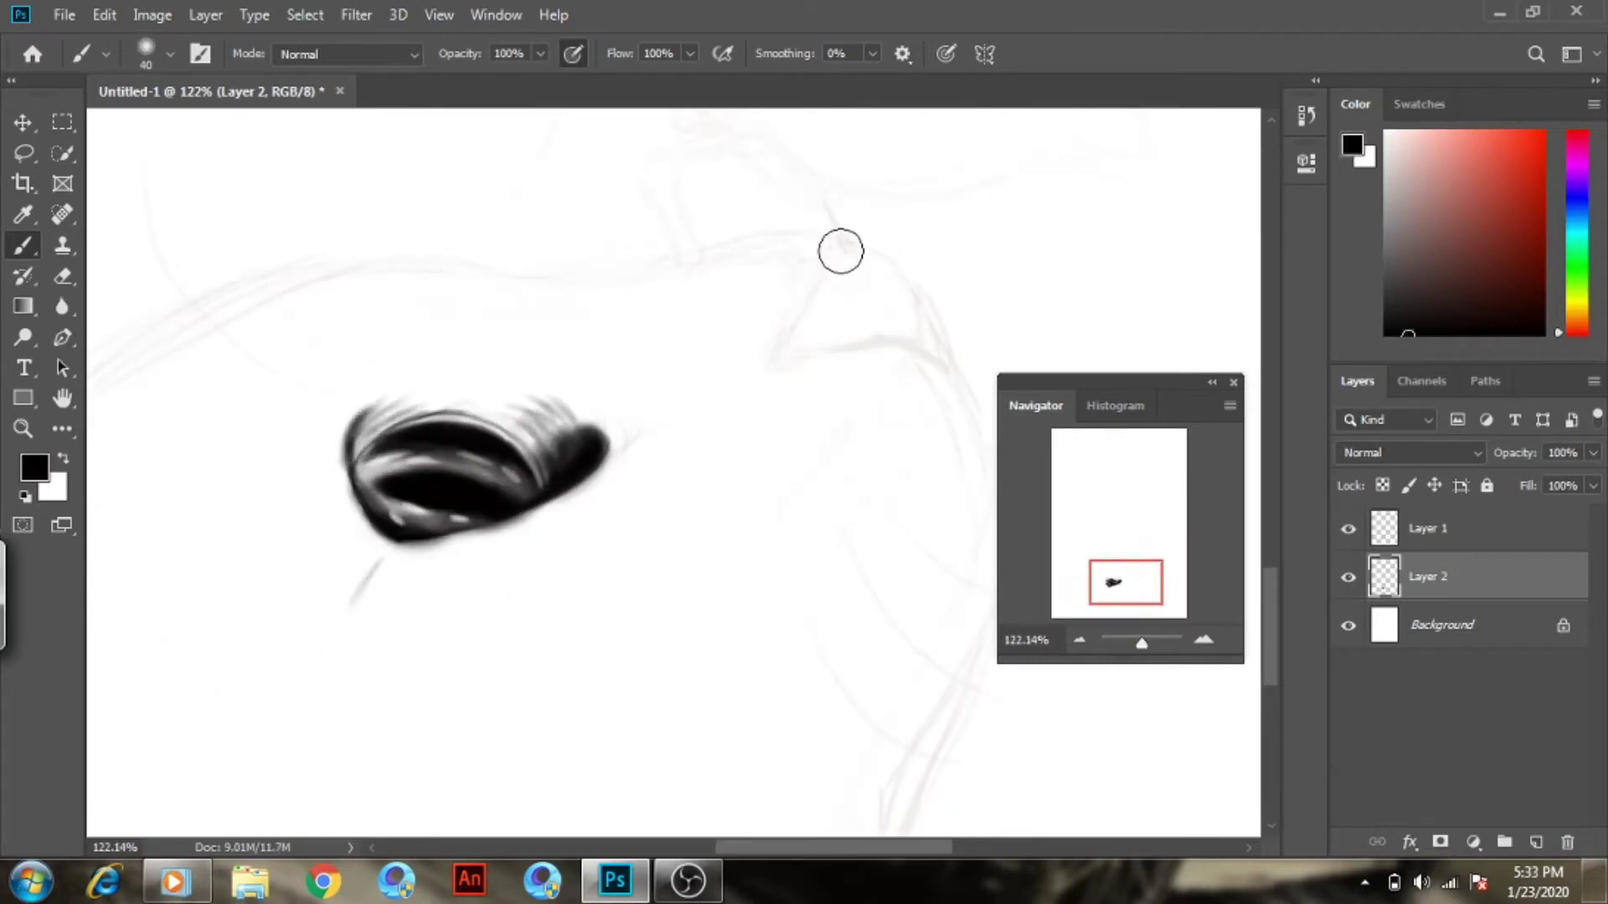
Block in the black triangular nose and paint grey lashes along the lower lid
{"action": "mouse_move", "coordinate": [839, 248]}
{"action": "left_mouse_down"}
{"action": "mouse_move", "coordinate": [893, 352]}
{"action": "mouse_move", "coordinate": [927, 346]}
{"action": "mouse_move", "coordinate": [926, 315]}
{"action": "mouse_move", "coordinate": [829, 288]}
{"action": "mouse_move", "coordinate": [865, 326]}
{"action": "mouse_move", "coordinate": [928, 326]}
{"action": "mouse_move", "coordinate": [822, 344]}
{"action": "mouse_move", "coordinate": [870, 301]}
{"action": "mouse_move", "coordinate": [837, 277]}
{"action": "mouse_move", "coordinate": [904, 310]}
{"action": "left_mouse_up"}
{"action": "left_click_drag", "start_coordinate": [1122, 582], "coordinate": [1124, 582]}
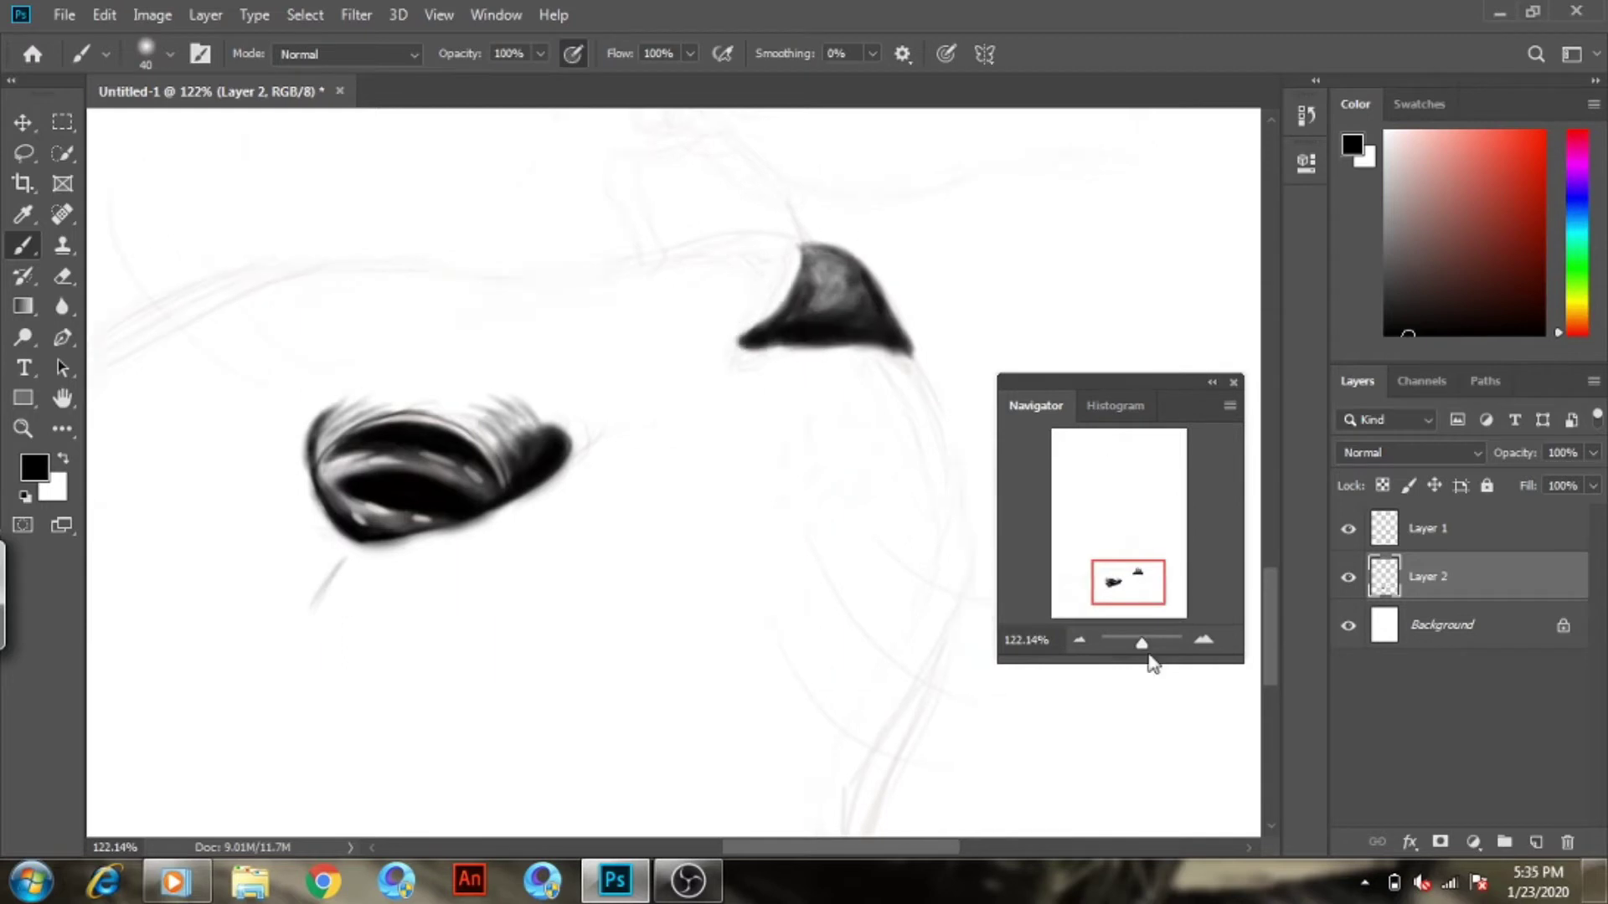
{"action": "mouse_move", "coordinate": [351, 578]}
{"action": "left_mouse_down"}
{"action": "mouse_move", "coordinate": [316, 625]}
{"action": "mouse_move", "coordinate": [360, 636]}
{"action": "left_mouse_up"}
{"action": "left_click_drag", "start_coordinate": [570, 431], "coordinate": [600, 423]}
{"action": "left_click_drag", "start_coordinate": [503, 536], "coordinate": [402, 654]}
{"action": "left_click_drag", "start_coordinate": [553, 515], "coordinate": [502, 591]}
{"action": "mouse_move", "coordinate": [586, 427]}
{"action": "left_mouse_down"}
{"action": "mouse_move", "coordinate": [603, 502]}
{"action": "mouse_move", "coordinate": [552, 594]}
{"action": "left_mouse_up"}
Draw the thin brow line left of the nose and fill the eyebrow with short hairs at 25 px
{"action": "left_click_drag", "start_coordinate": [800, 245], "coordinate": [644, 260]}
{"action": "left_click_drag", "start_coordinate": [1128, 582], "coordinate": [1132, 591]}
{"action": "left_click_drag", "start_coordinate": [653, 210], "coordinate": [503, 209]}
{"action": "left_click_drag", "start_coordinate": [1135, 564], "coordinate": [1119, 576]}
{"action": "left_click_drag", "start_coordinate": [585, 261], "coordinate": [850, 233]}
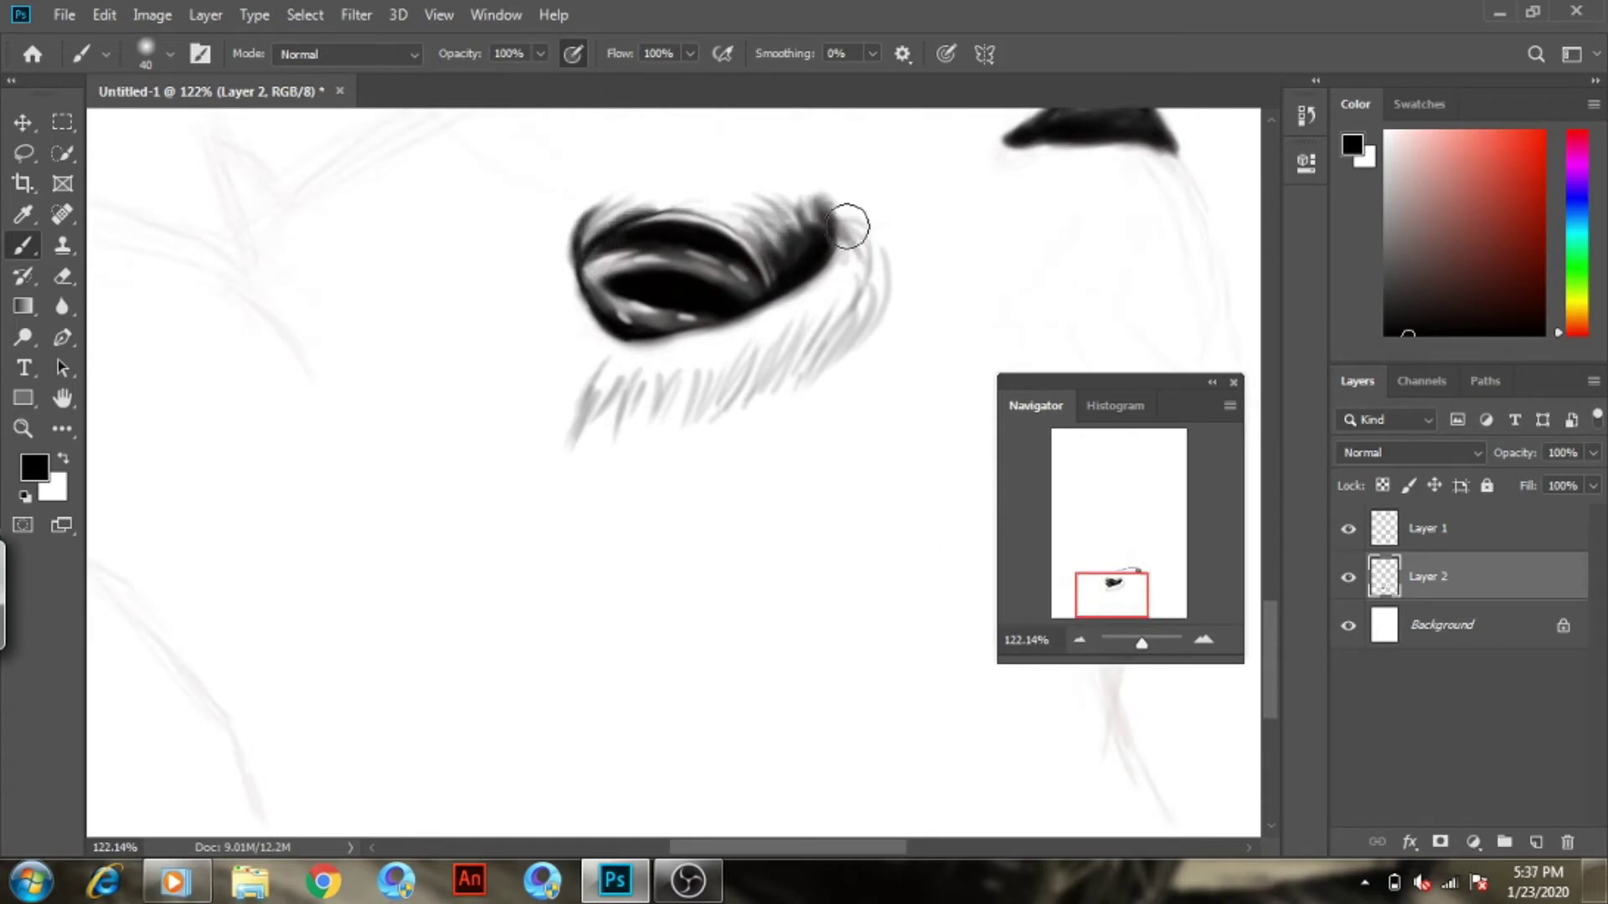
{"action": "key", "text": "["}
{"action": "mouse_move", "coordinate": [862, 176]}
{"action": "left_mouse_down"}
{"action": "mouse_move", "coordinate": [829, 226]}
{"action": "mouse_move", "coordinate": [870, 243]}
{"action": "left_mouse_up"}
{"action": "scroll", "coordinate": [643, 411], "scroll_direction": "up", "scroll_amount": 5}
{"action": "left_click_drag", "start_coordinate": [610, 284], "coordinate": [452, 310]}
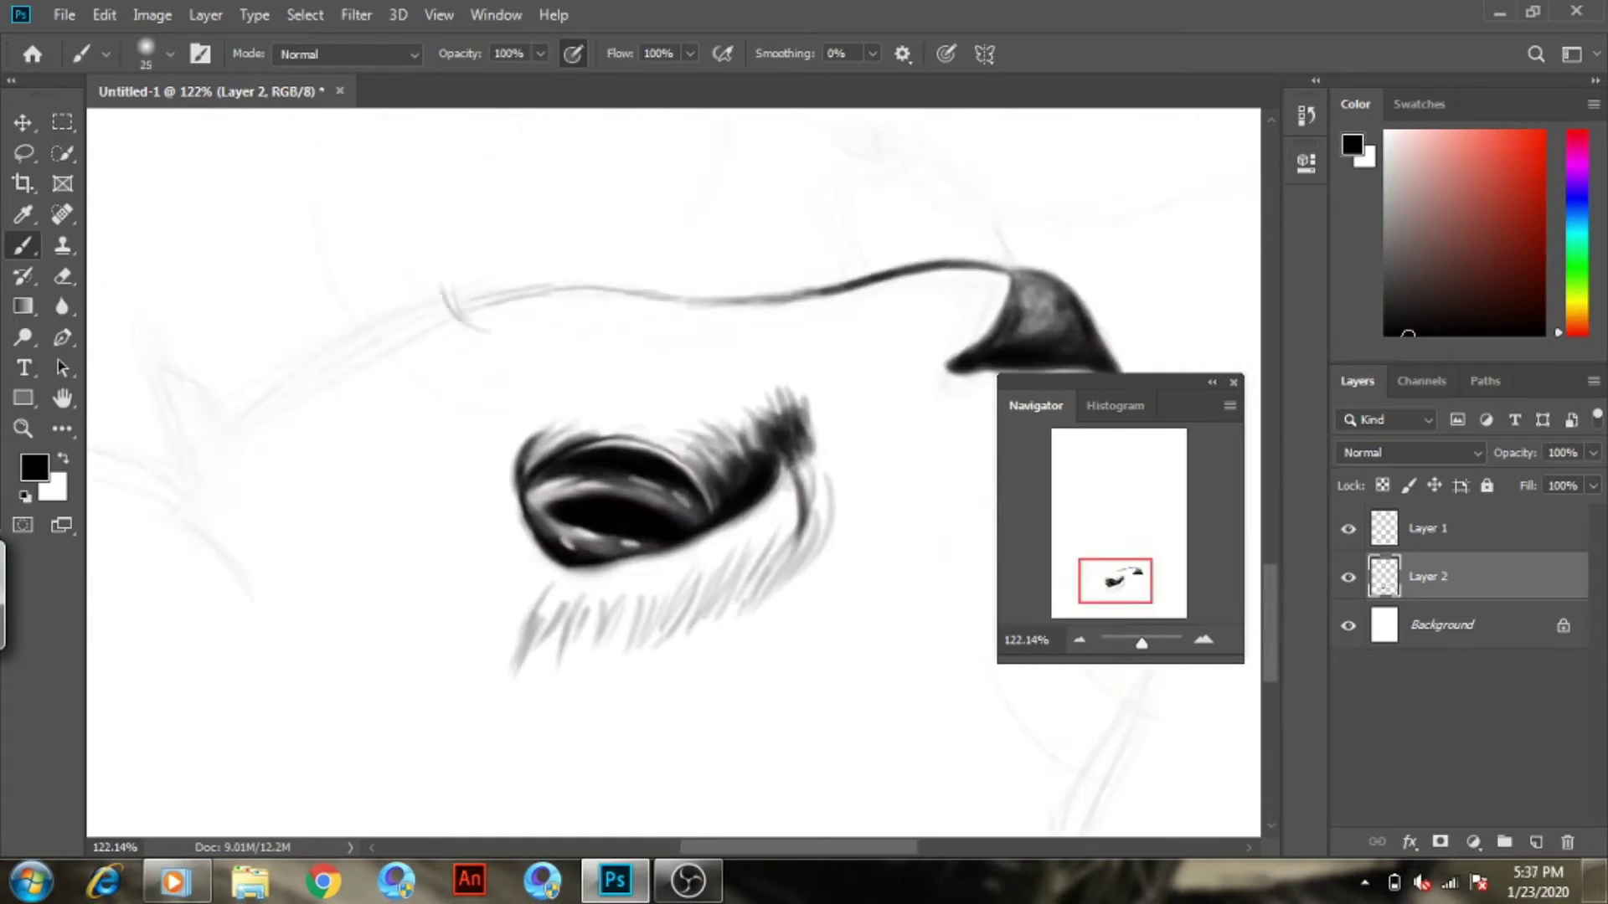
{"action": "left_click_drag", "start_coordinate": [334, 377], "coordinate": [309, 349]}
{"action": "mouse_move", "coordinate": [402, 368]}
{"action": "left_mouse_down"}
{"action": "mouse_move", "coordinate": [531, 333]}
{"action": "mouse_move", "coordinate": [402, 369]}
{"action": "mouse_move", "coordinate": [404, 413]}
{"action": "left_mouse_up"}
With a 150 px brush, block grey tones under the brow, below the eye and over the left ear
{"action": "left_click_drag", "start_coordinate": [1006, 414], "coordinate": [821, 366]}
{"action": "key", "text": "]"}
{"action": "key", "text": "]"}
{"action": "key", "text": "]"}
{"action": "mouse_move", "coordinate": [376, 276]}
{"action": "left_mouse_down"}
{"action": "mouse_move", "coordinate": [766, 292]}
{"action": "mouse_move", "coordinate": [350, 335]}
{"action": "left_mouse_up"}
{"action": "left_click_drag", "start_coordinate": [1141, 642], "coordinate": [1140, 642]}
{"action": "mouse_move", "coordinate": [564, 388]}
{"action": "left_mouse_down"}
{"action": "mouse_move", "coordinate": [259, 662]}
{"action": "mouse_move", "coordinate": [751, 428]}
{"action": "mouse_move", "coordinate": [477, 603]}
{"action": "mouse_move", "coordinate": [268, 679]}
{"action": "left_mouse_up"}
{"action": "mouse_move", "coordinate": [189, 511]}
{"action": "left_mouse_down"}
{"action": "mouse_move", "coordinate": [423, 395]}
{"action": "mouse_move", "coordinate": [776, 588]}
{"action": "left_mouse_up"}
{"action": "left_click_drag", "start_coordinate": [1140, 642], "coordinate": [1135, 642]}
{"action": "mouse_move", "coordinate": [412, 431]}
{"action": "left_mouse_down"}
{"action": "mouse_move", "coordinate": [319, 514]}
{"action": "mouse_move", "coordinate": [241, 391]}
{"action": "mouse_move", "coordinate": [446, 634]}
{"action": "mouse_move", "coordinate": [692, 639]}
{"action": "mouse_move", "coordinate": [611, 460]}
{"action": "mouse_move", "coordinate": [721, 324]}
{"action": "left_mouse_up"}
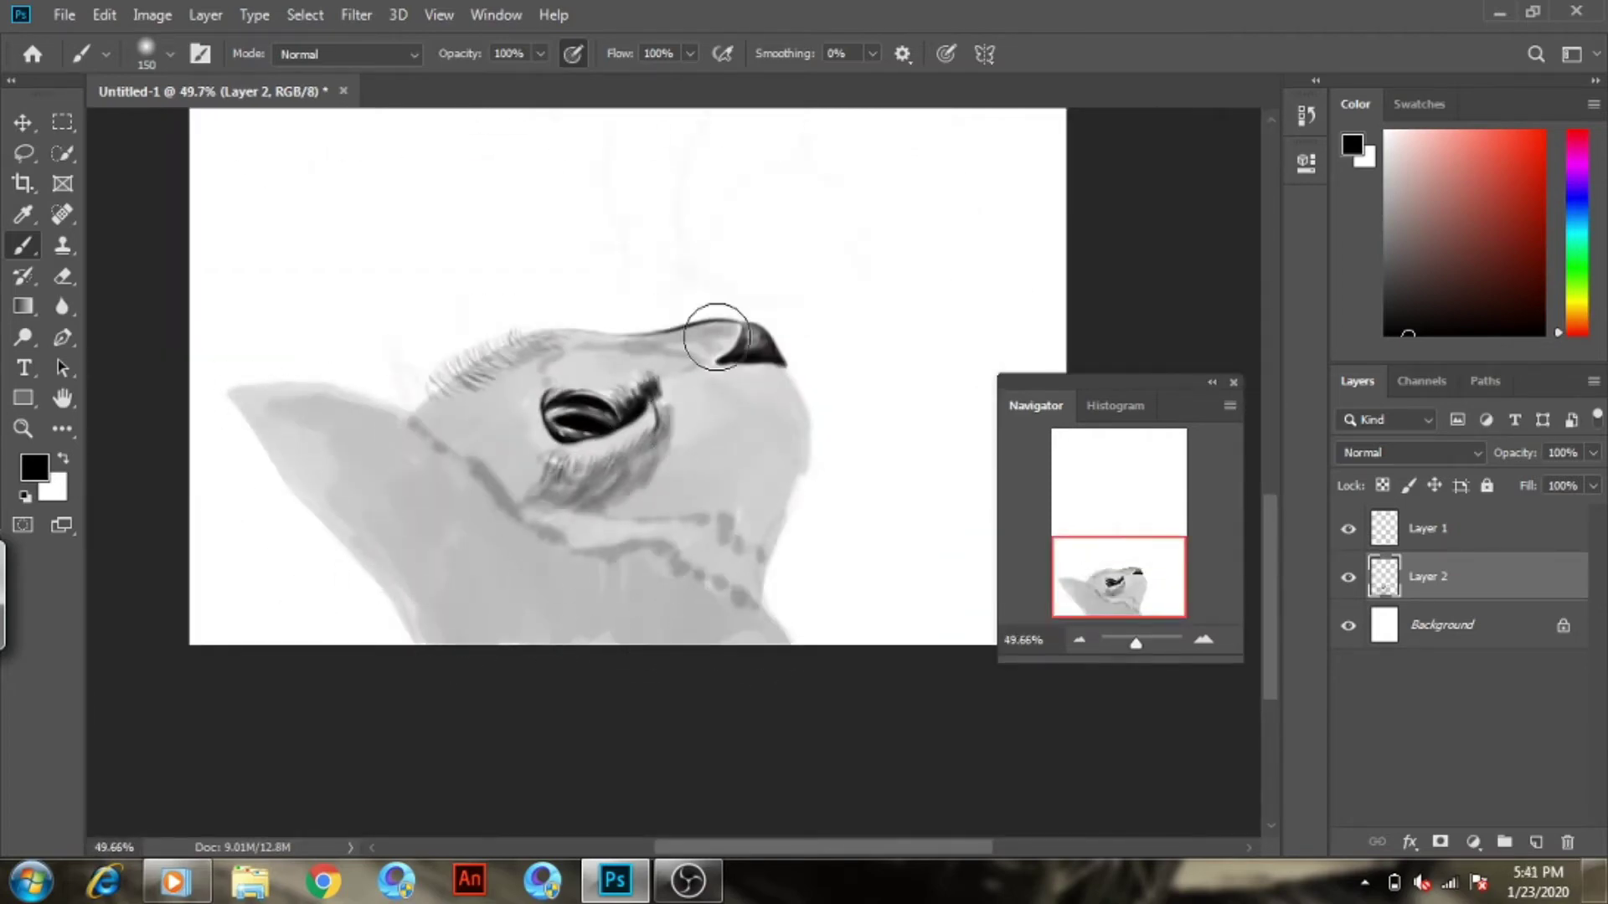
Shape the pointed ear, block grey on the jaw and neck, and shade the inner ear at 300 px
{"action": "mouse_move", "coordinate": [419, 419]}
{"action": "left_mouse_down"}
{"action": "mouse_move", "coordinate": [394, 359]}
{"action": "mouse_move", "coordinate": [520, 402]}
{"action": "mouse_move", "coordinate": [661, 356]}
{"action": "mouse_move", "coordinate": [683, 439]}
{"action": "mouse_move", "coordinate": [539, 491]}
{"action": "mouse_move", "coordinate": [664, 520]}
{"action": "mouse_move", "coordinate": [503, 556]}
{"action": "mouse_move", "coordinate": [519, 486]}
{"action": "left_mouse_up"}
{"action": "mouse_move", "coordinate": [253, 424]}
{"action": "left_mouse_down"}
{"action": "mouse_move", "coordinate": [423, 628]}
{"action": "mouse_move", "coordinate": [682, 520]}
{"action": "mouse_move", "coordinate": [482, 532]}
{"action": "mouse_move", "coordinate": [518, 430]}
{"action": "mouse_move", "coordinate": [503, 360]}
{"action": "mouse_move", "coordinate": [502, 577]}
{"action": "mouse_move", "coordinate": [586, 452]}
{"action": "mouse_move", "coordinate": [510, 453]}
{"action": "mouse_move", "coordinate": [720, 394]}
{"action": "mouse_move", "coordinate": [430, 563]}
{"action": "mouse_move", "coordinate": [402, 369]}
{"action": "mouse_move", "coordinate": [689, 509]}
{"action": "mouse_move", "coordinate": [503, 611]}
{"action": "mouse_move", "coordinate": [670, 502]}
{"action": "mouse_move", "coordinate": [636, 469]}
{"action": "mouse_move", "coordinate": [436, 636]}
{"action": "left_mouse_up"}
{"action": "key", "text": "bracketright"}
{"action": "key", "text": "bracketright"}
{"action": "key", "text": "bracketright"}
{"action": "mouse_move", "coordinate": [369, 449]}
{"action": "left_mouse_down"}
{"action": "mouse_move", "coordinate": [251, 398]}
{"action": "mouse_move", "coordinate": [385, 385]}
{"action": "left_mouse_up"}
With an 80 px brush, paint dark fur stripes across the chin, cheek, neck and jaw
{"action": "key", "text": "bracketleft"}
{"action": "key", "text": "bracketleft"}
{"action": "key", "text": "bracketleft"}
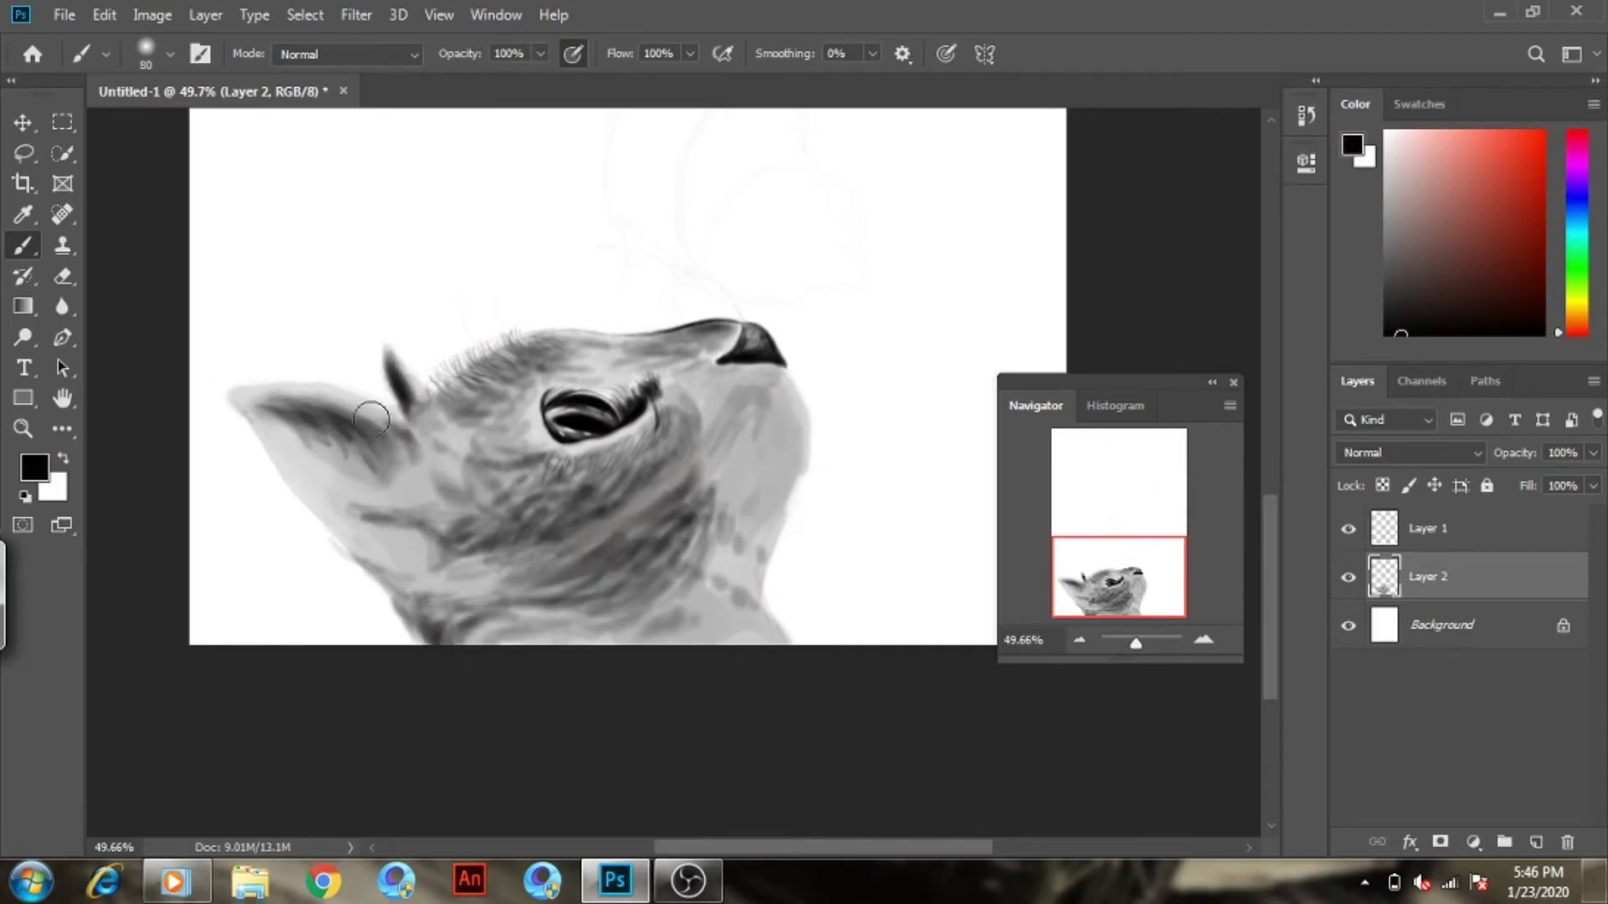
{"action": "left_click_drag", "start_coordinate": [763, 411], "coordinate": [749, 489]}
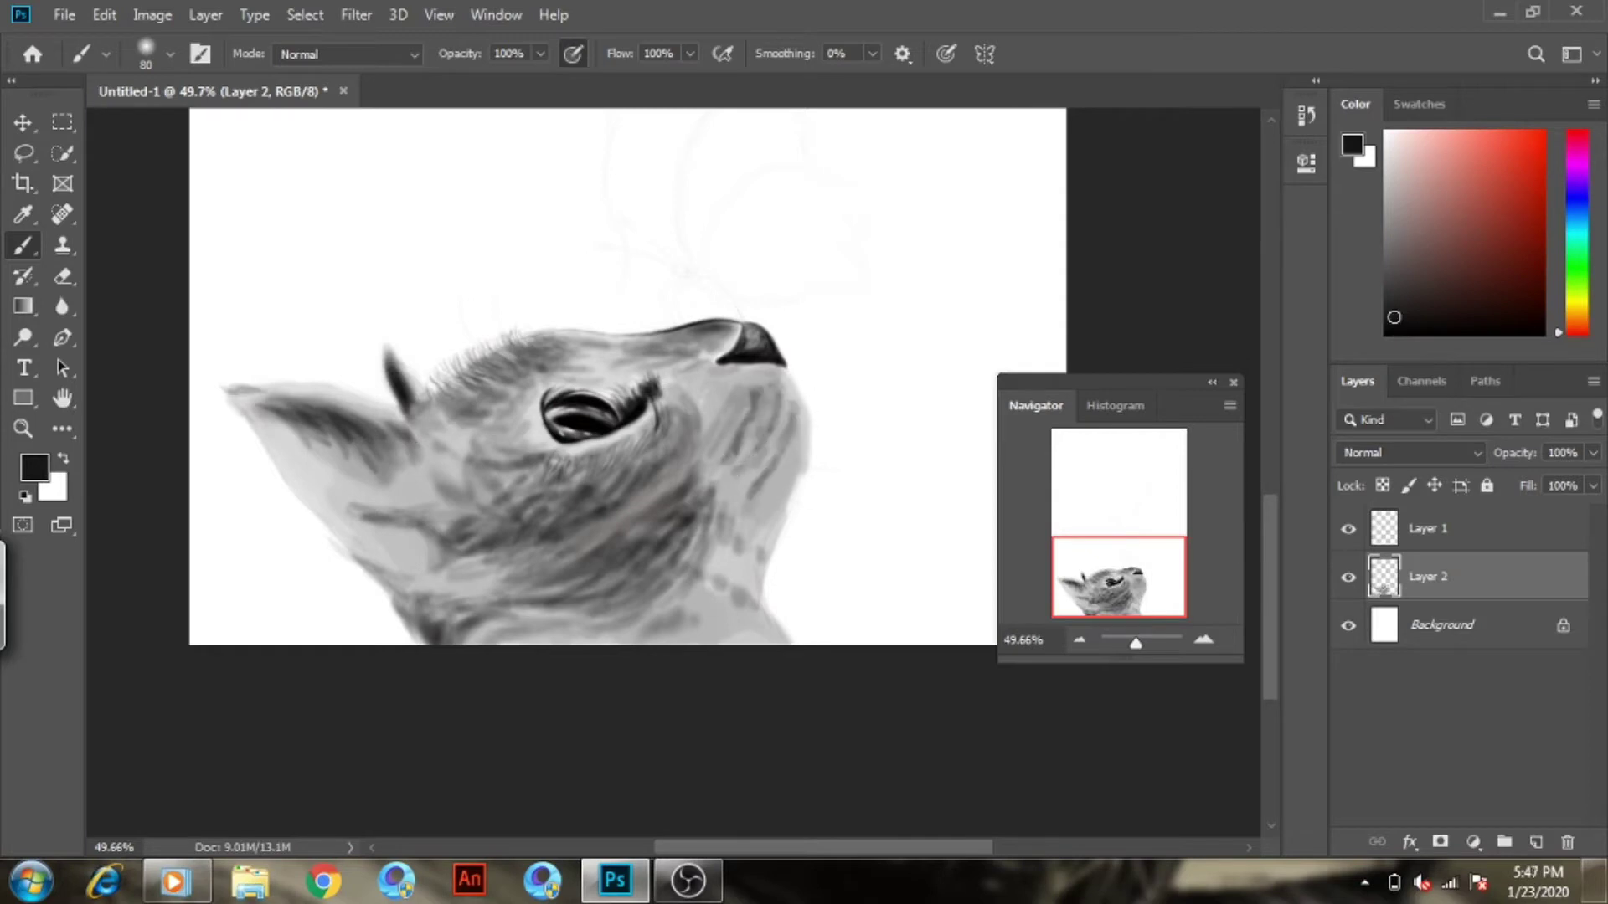
{"action": "left_click_drag", "start_coordinate": [624, 457], "coordinate": [485, 527]}
{"action": "mouse_move", "coordinate": [536, 427]}
{"action": "left_mouse_down"}
{"action": "mouse_move", "coordinate": [421, 476]}
{"action": "mouse_move", "coordinate": [312, 474]}
{"action": "left_mouse_up"}
{"action": "left_click_drag", "start_coordinate": [251, 410], "coordinate": [368, 569]}
{"action": "mouse_move", "coordinate": [394, 360]}
{"action": "left_mouse_down"}
{"action": "mouse_move", "coordinate": [578, 528]}
{"action": "mouse_move", "coordinate": [681, 386]}
{"action": "left_mouse_up"}
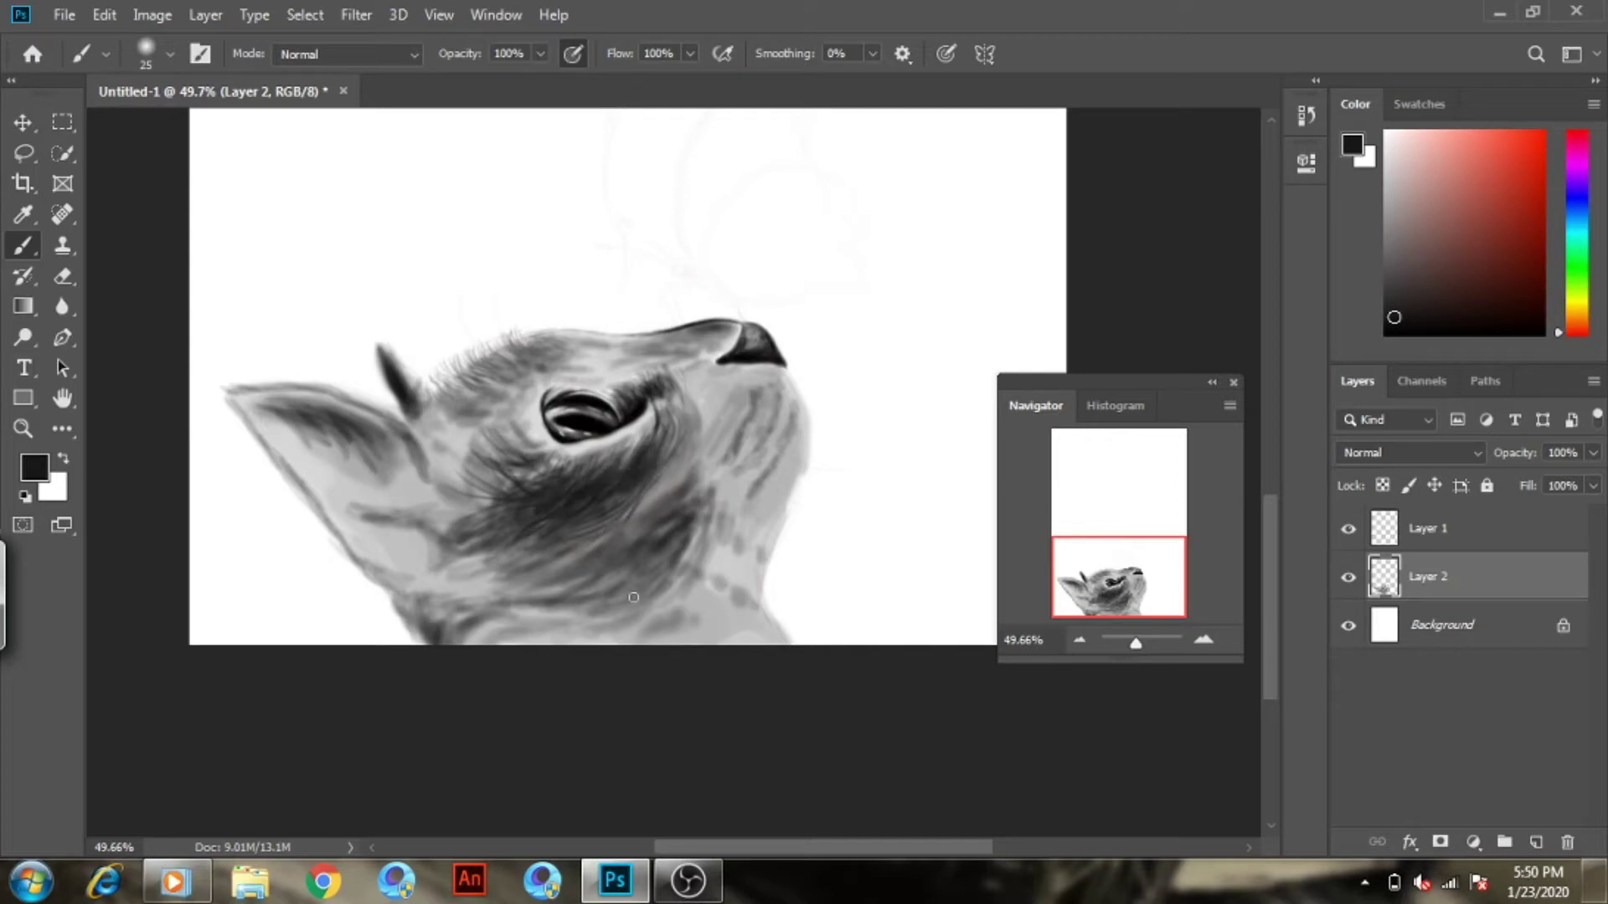
{"action": "left_click_drag", "start_coordinate": [633, 597], "coordinate": [694, 469]}
{"action": "mouse_move", "coordinate": [624, 536]}
{"action": "left_mouse_down"}
{"action": "mouse_move", "coordinate": [456, 569]}
{"action": "mouse_move", "coordinate": [614, 584]}
{"action": "mouse_move", "coordinate": [718, 507]}
{"action": "left_mouse_up"}
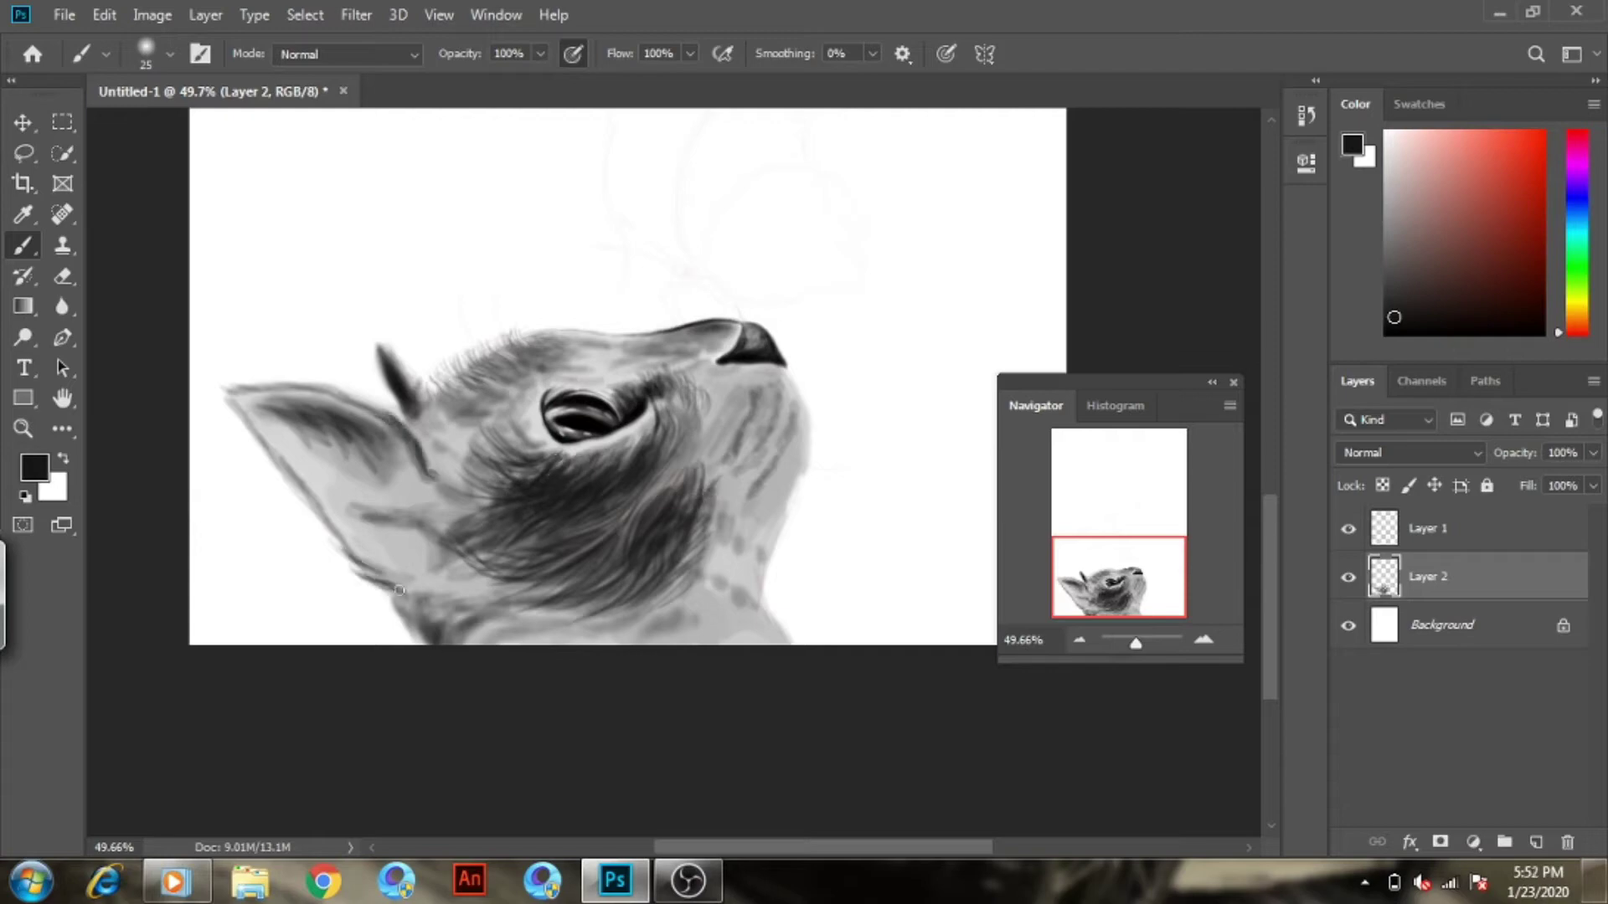
{"action": "mouse_move", "coordinate": [399, 590]}
{"action": "left_mouse_down"}
{"action": "mouse_move", "coordinate": [418, 632]}
{"action": "mouse_move", "coordinate": [544, 558]}
{"action": "left_mouse_up"}
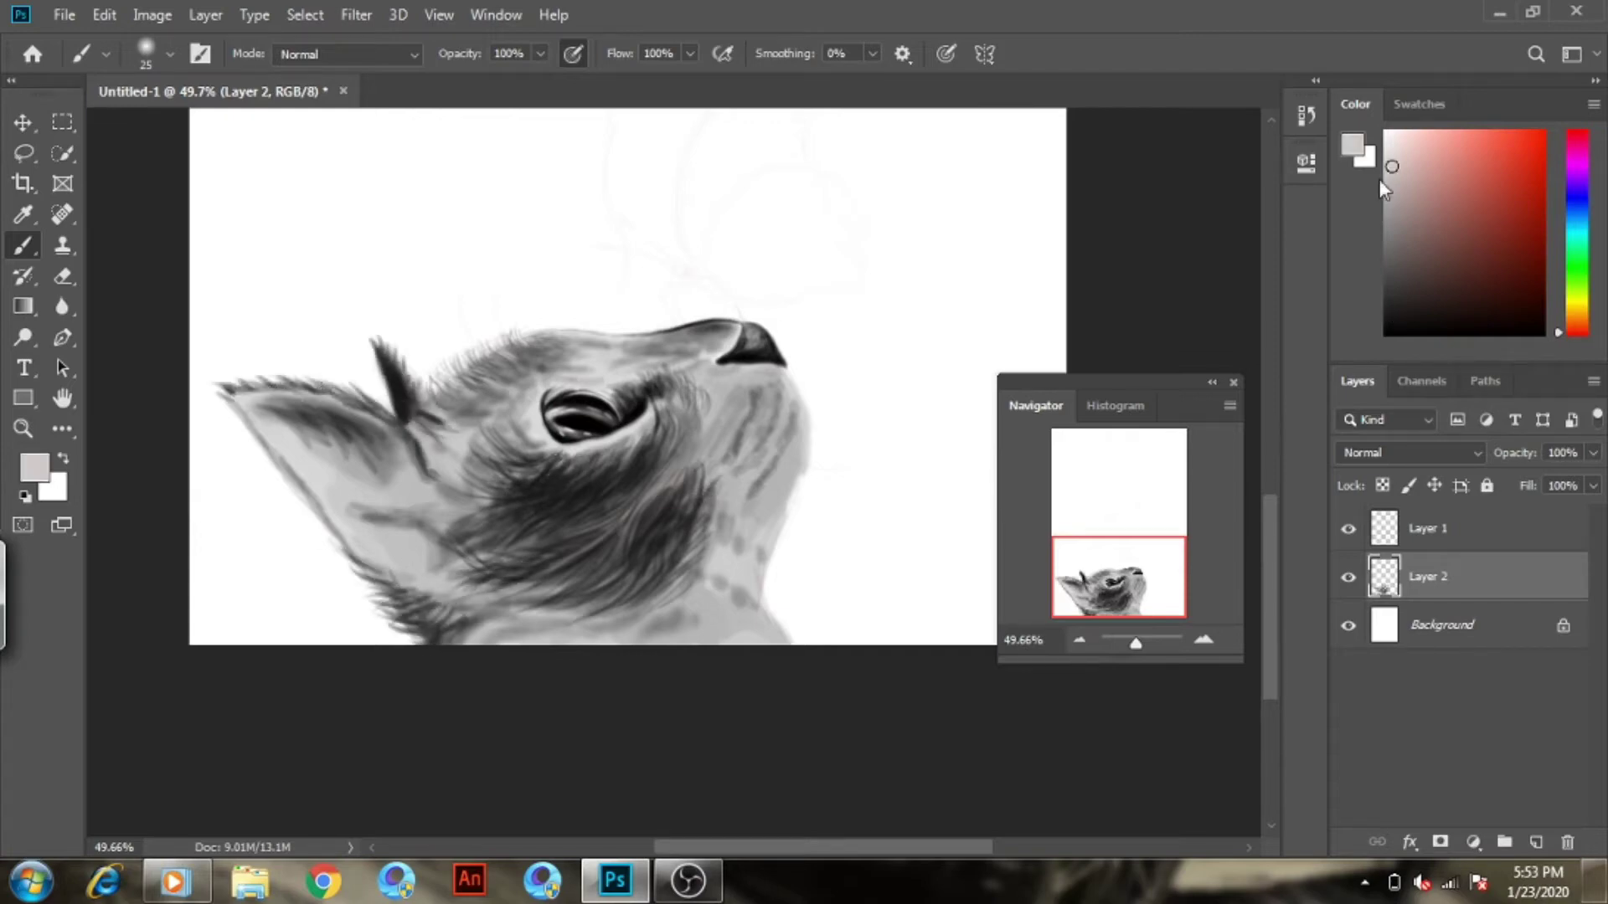
Add a 15 px black ear-edge stroke, soften chin and neck with 300 px light grey, refine fur
{"action": "key", "text": "d"}
{"action": "key", "text": "bracketleft"}
{"action": "left_click_drag", "start_coordinate": [229, 417], "coordinate": [242, 430]}
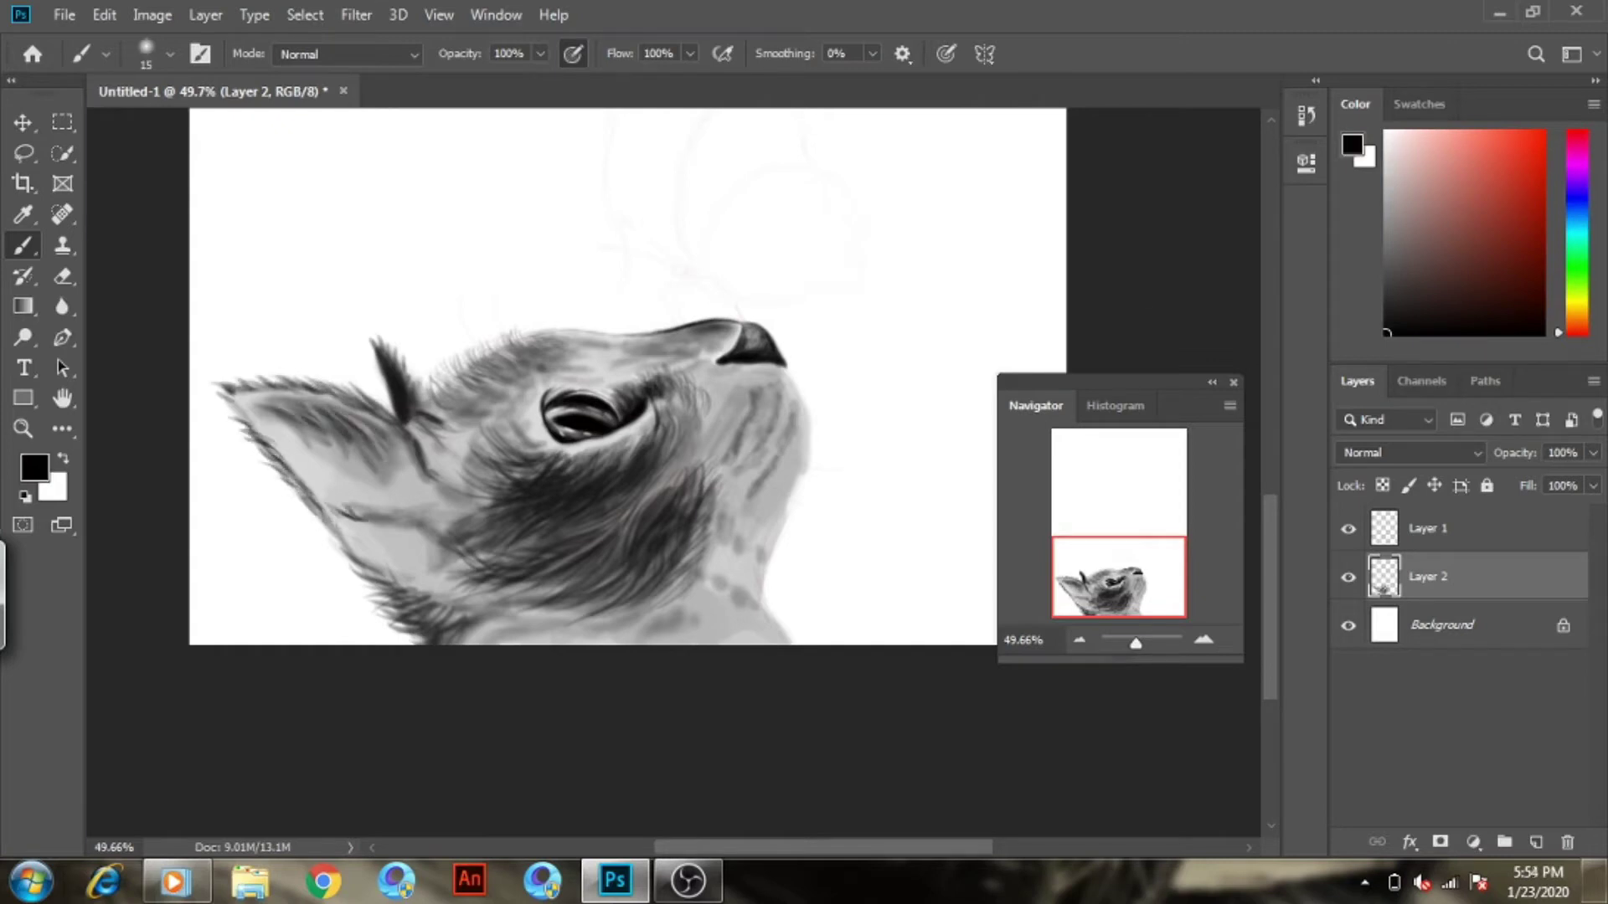
{"action": "left_click", "coordinate": [743, 420], "text": "alt"}
{"action": "key", "text": "bracketright"}
{"action": "key", "text": "bracketright"}
{"action": "key", "text": "bracketright"}
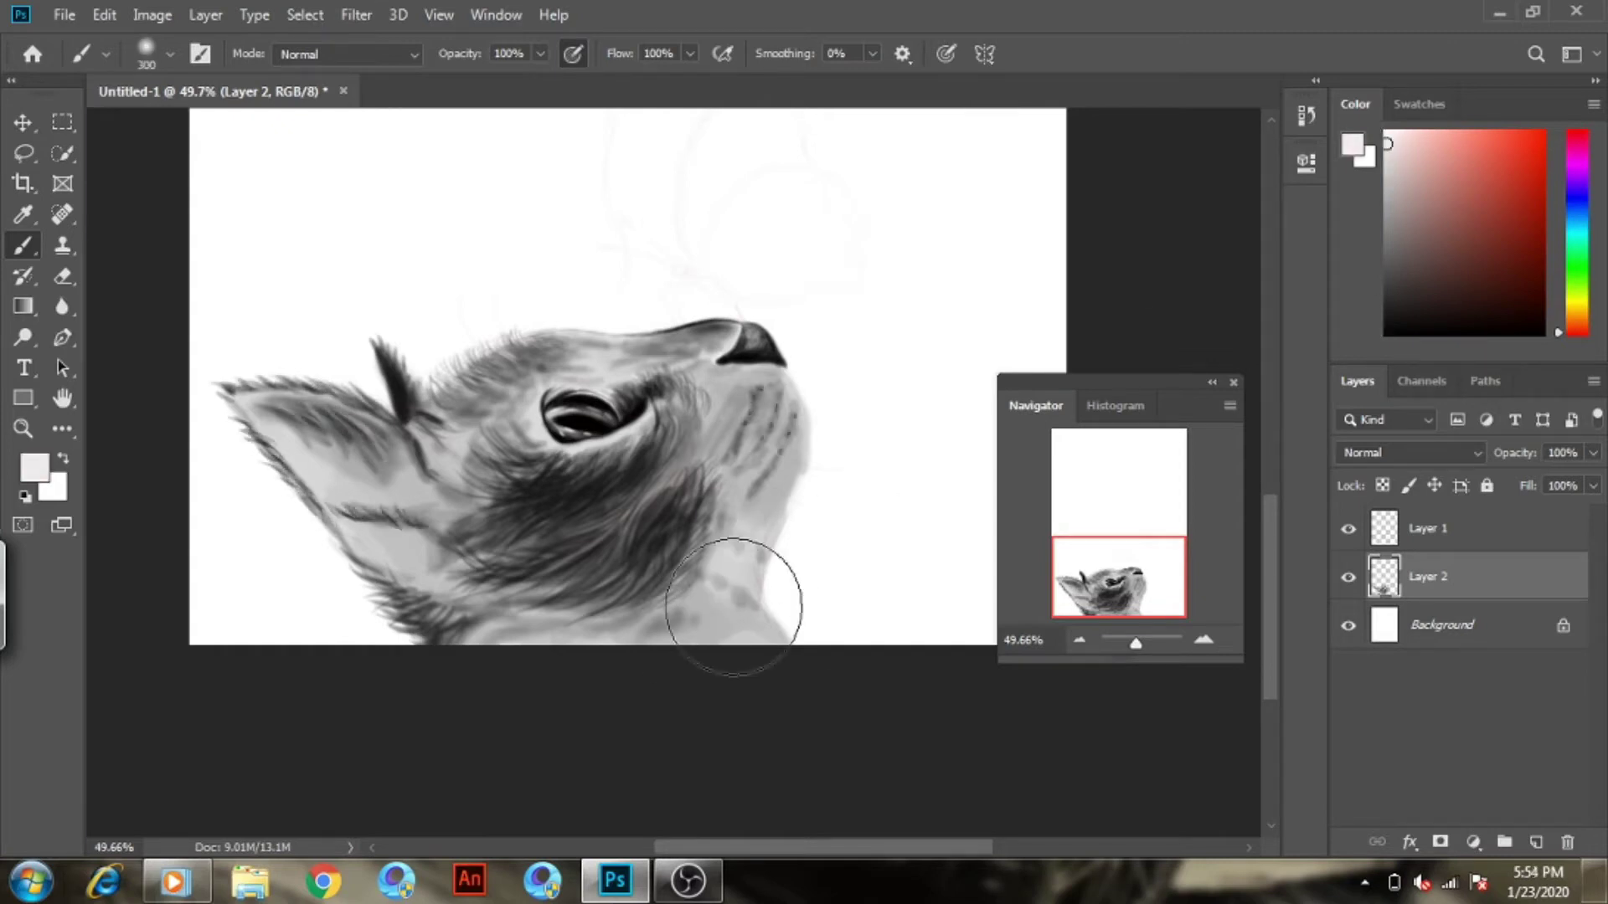
{"action": "mouse_move", "coordinate": [737, 662]}
{"action": "left_mouse_down"}
{"action": "mouse_move", "coordinate": [682, 683]}
{"action": "mouse_move", "coordinate": [763, 397]}
{"action": "left_mouse_up"}
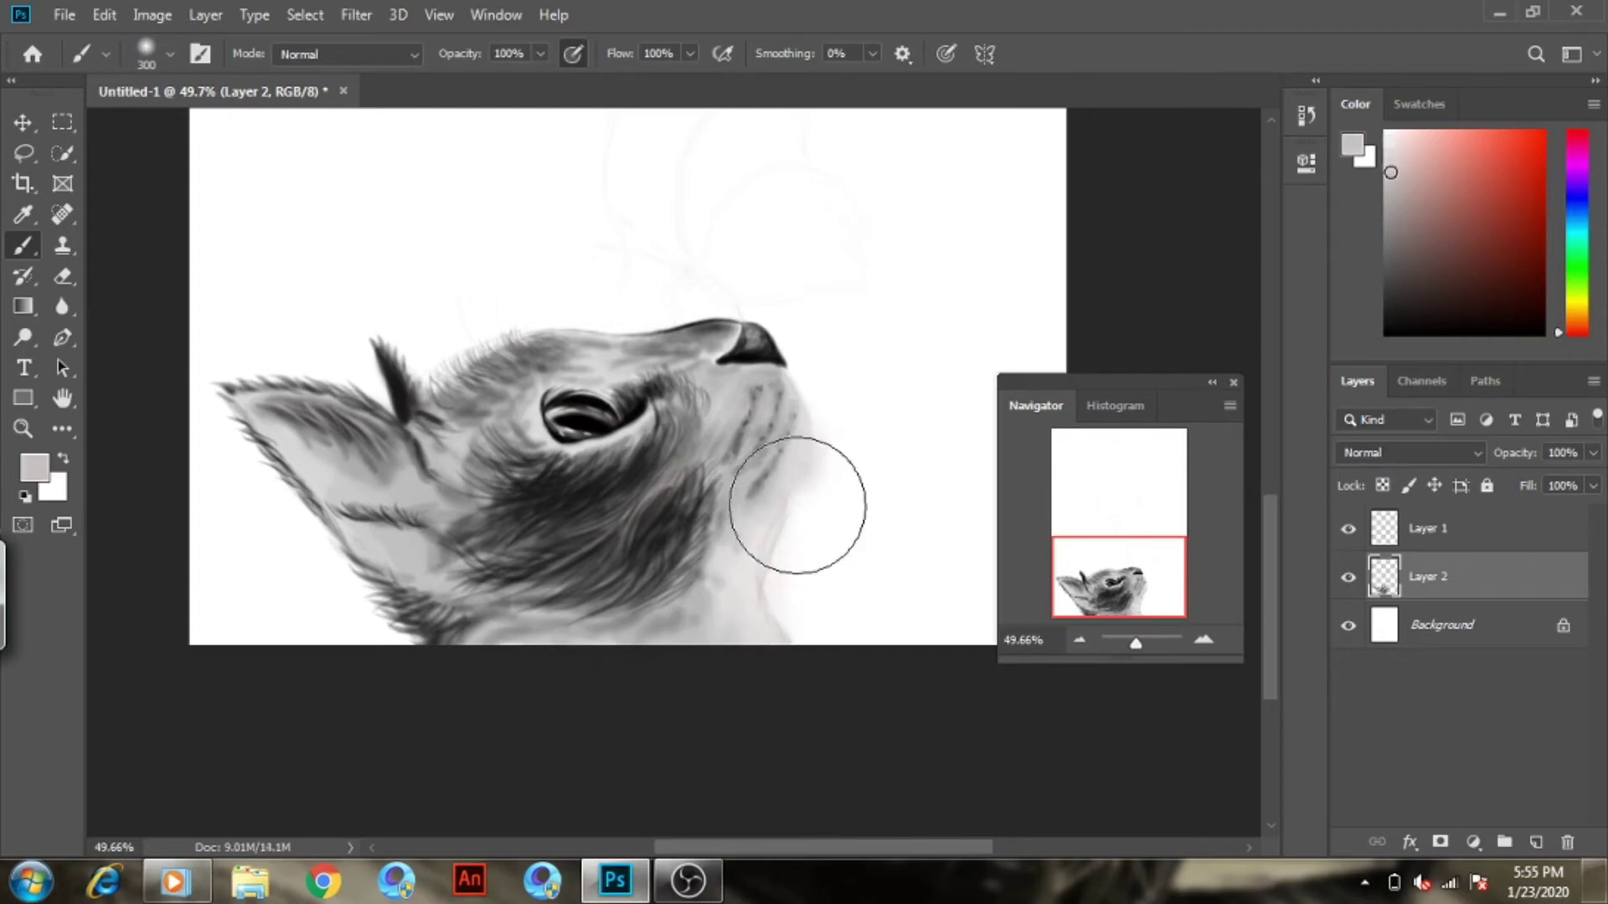
{"action": "left_click_drag", "start_coordinate": [795, 502], "coordinate": [800, 576]}
{"action": "key", "text": "d"}
{"action": "mouse_move", "coordinate": [433, 502]}
{"action": "left_mouse_down"}
{"action": "mouse_move", "coordinate": [469, 435]}
{"action": "mouse_move", "coordinate": [519, 394]}
{"action": "mouse_move", "coordinate": [636, 352]}
{"action": "mouse_move", "coordinate": [733, 475]}
{"action": "left_mouse_up"}
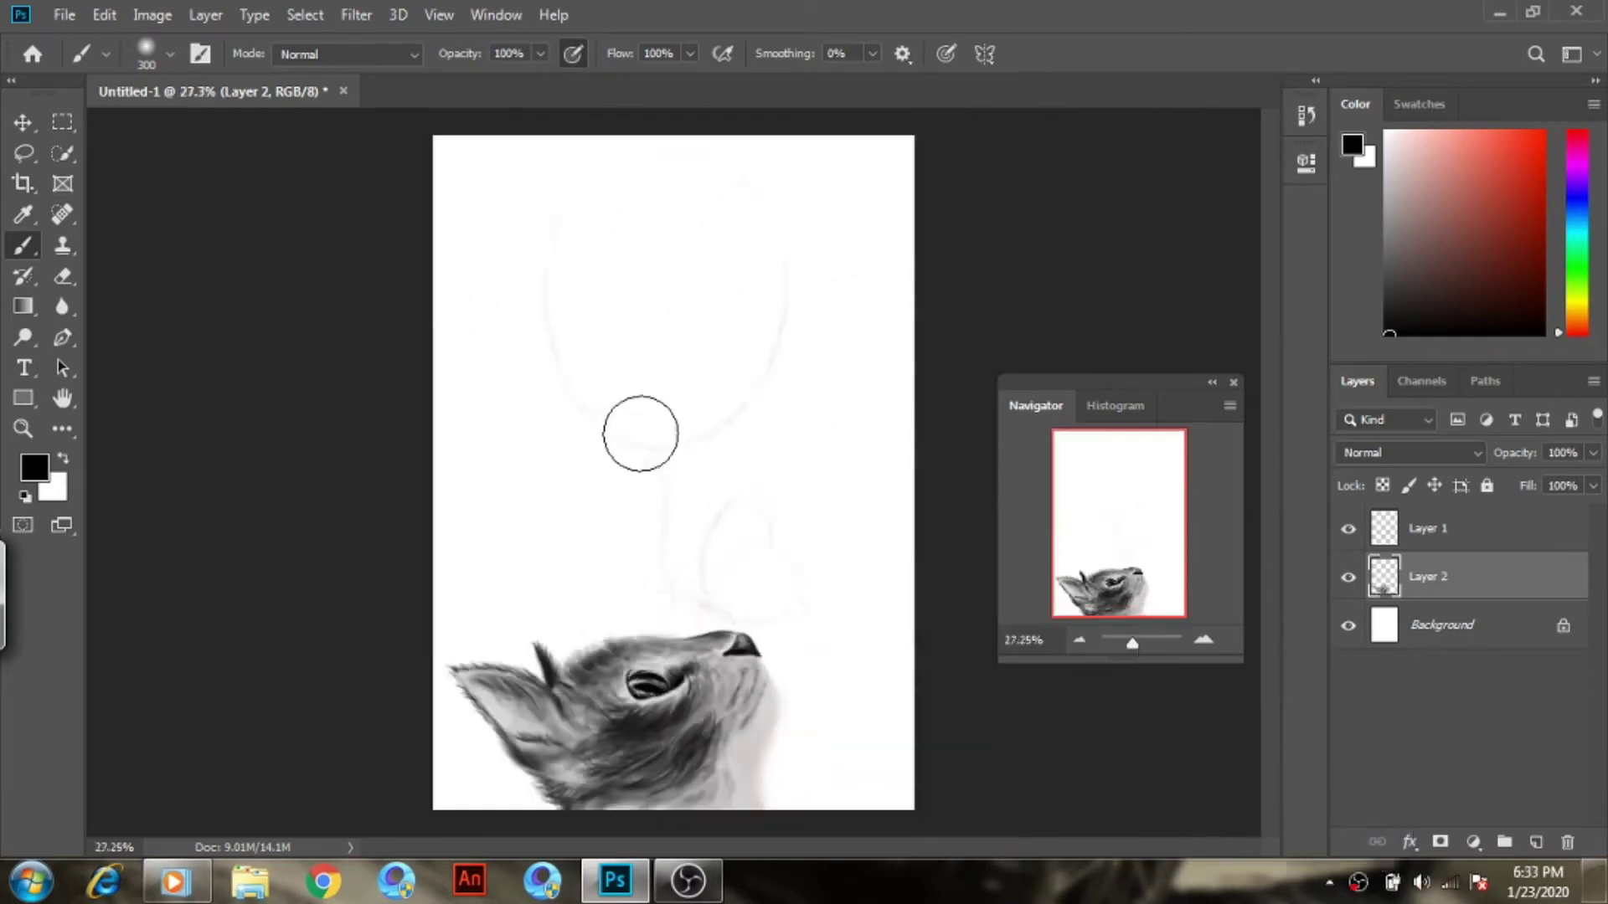
Ink thick black strokes along the balloon's bottom and up its right side
{"action": "scroll", "coordinate": [636, 377], "scroll_direction": "up", "scroll_amount": 4}
{"action": "left_click_drag", "start_coordinate": [636, 391], "coordinate": [654, 392]}
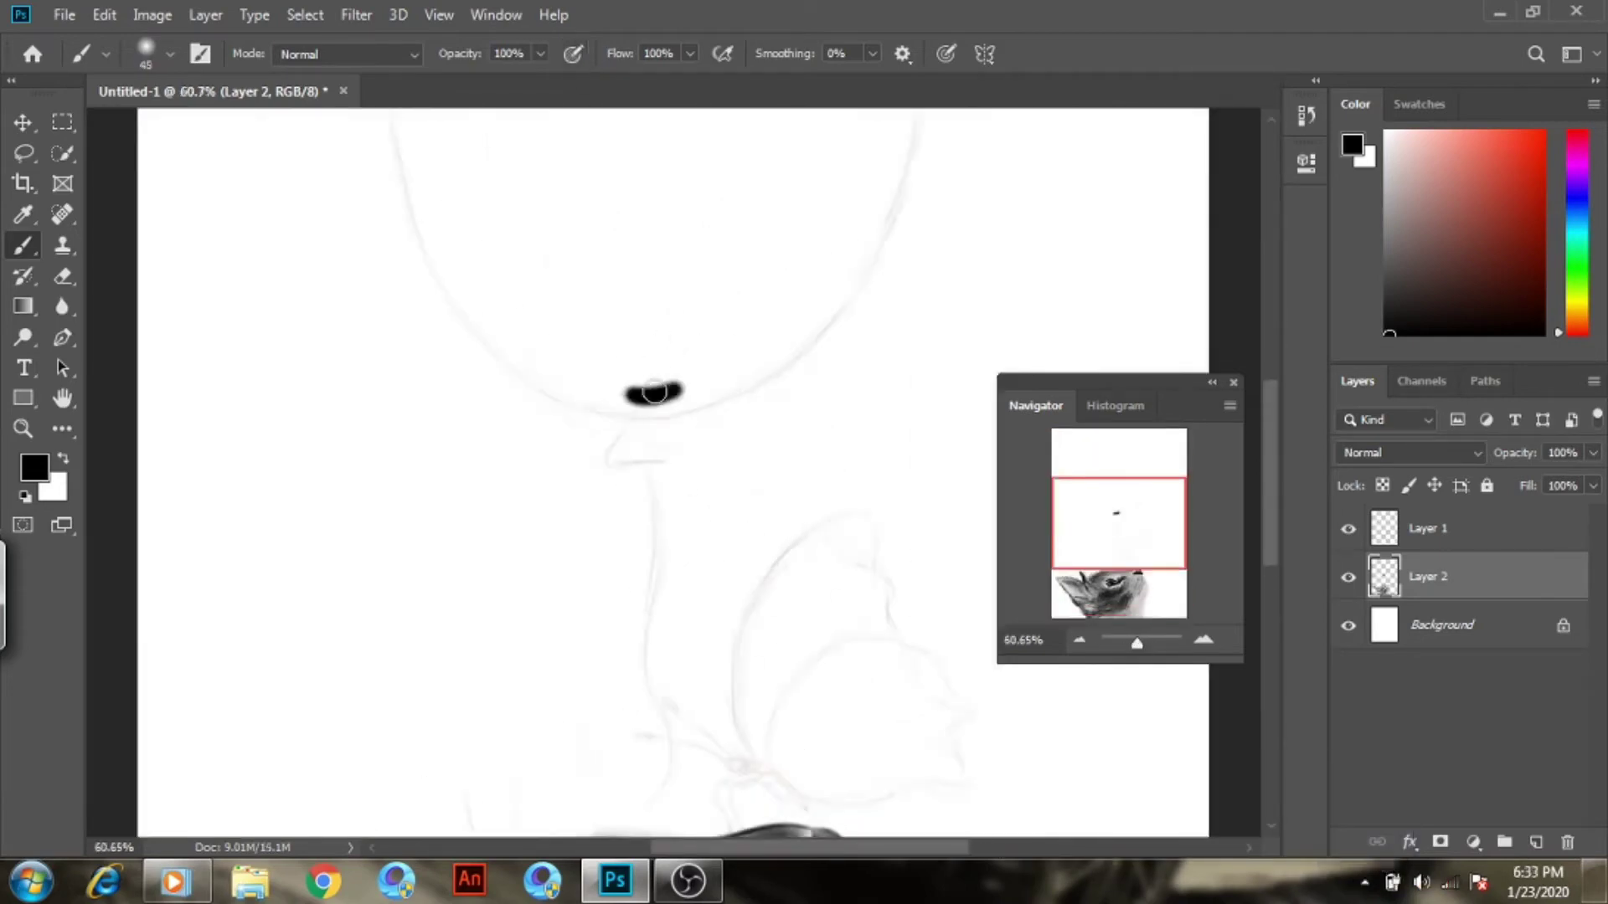
{"action": "left_click_drag", "start_coordinate": [1140, 651], "coordinate": [1147, 649]}
{"action": "left_click_drag", "start_coordinate": [603, 344], "coordinate": [985, 176]}
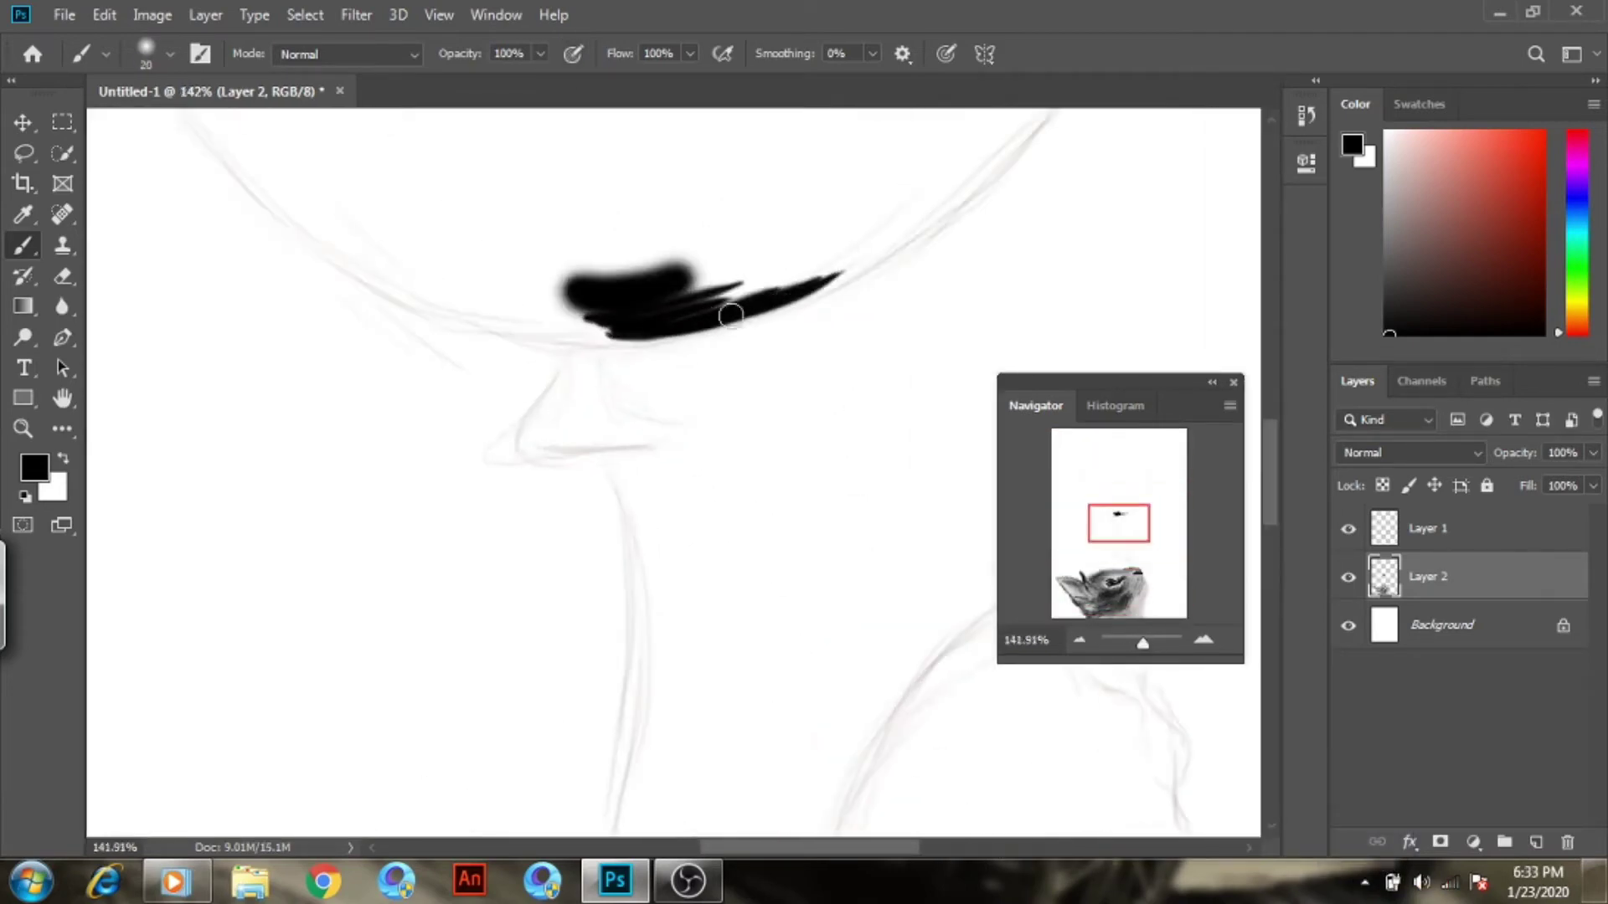
{"action": "left_click_drag", "start_coordinate": [1136, 524], "coordinate": [1155, 511]}
{"action": "left_click_drag", "start_coordinate": [653, 494], "coordinate": [787, 352]}
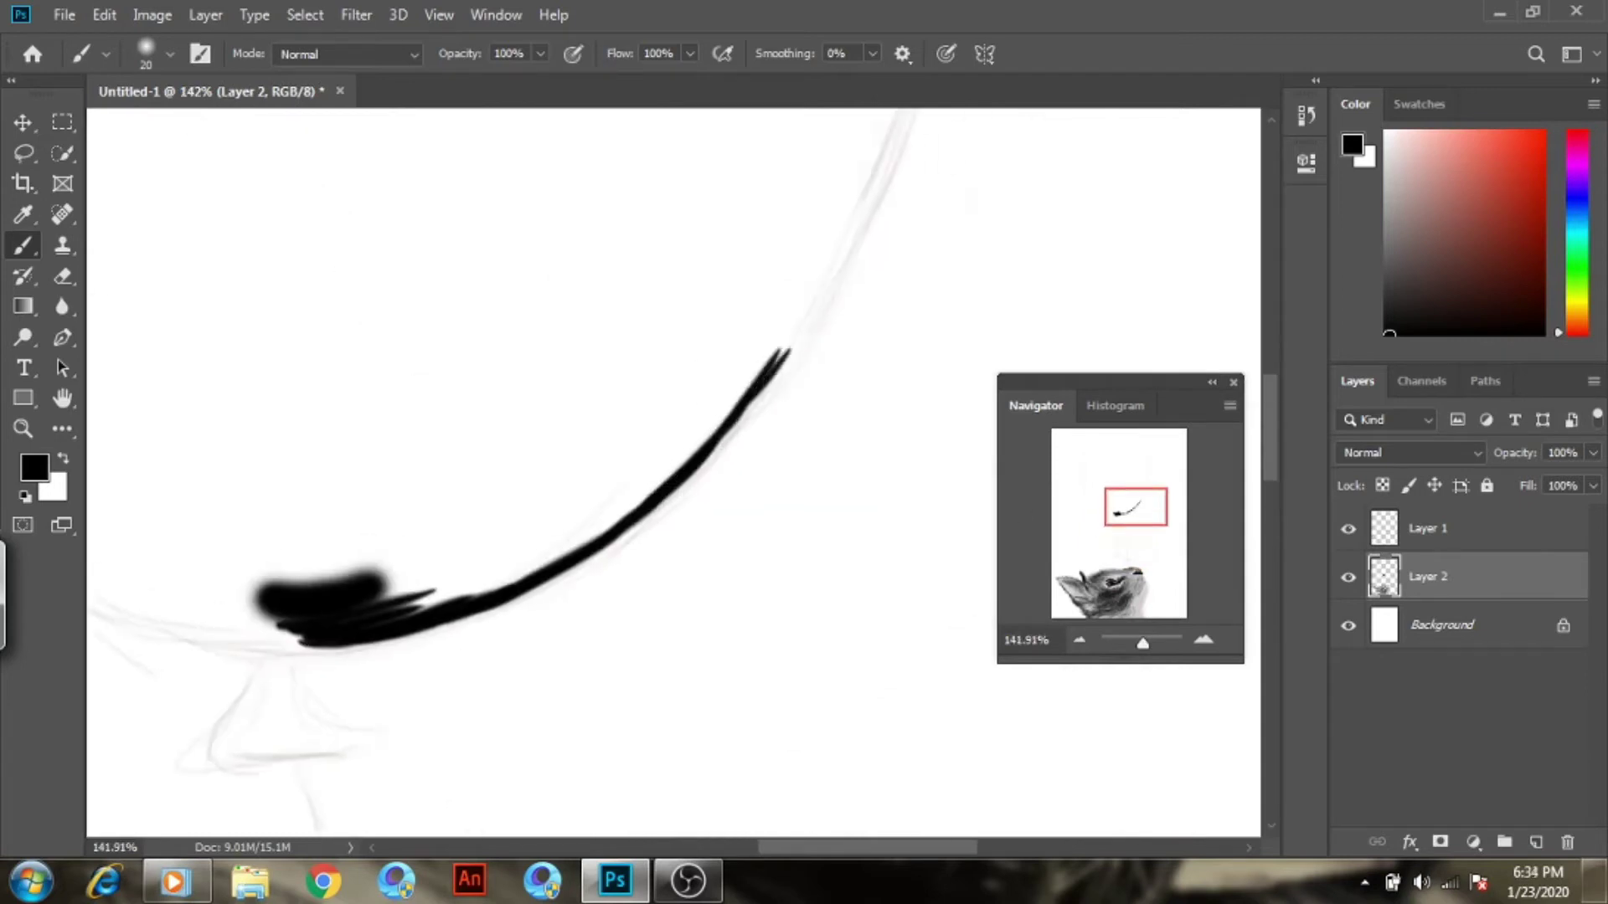
{"action": "left_click_drag", "start_coordinate": [738, 419], "coordinate": [837, 260]}
{"action": "left_click_drag", "start_coordinate": [1135, 507], "coordinate": [1149, 488]}
{"action": "left_click_drag", "start_coordinate": [523, 694], "coordinate": [629, 479]}
{"action": "mouse_move", "coordinate": [561, 657]}
{"action": "left_mouse_down"}
{"action": "mouse_move", "coordinate": [649, 398]}
{"action": "mouse_move", "coordinate": [562, 666]}
{"action": "left_mouse_up"}
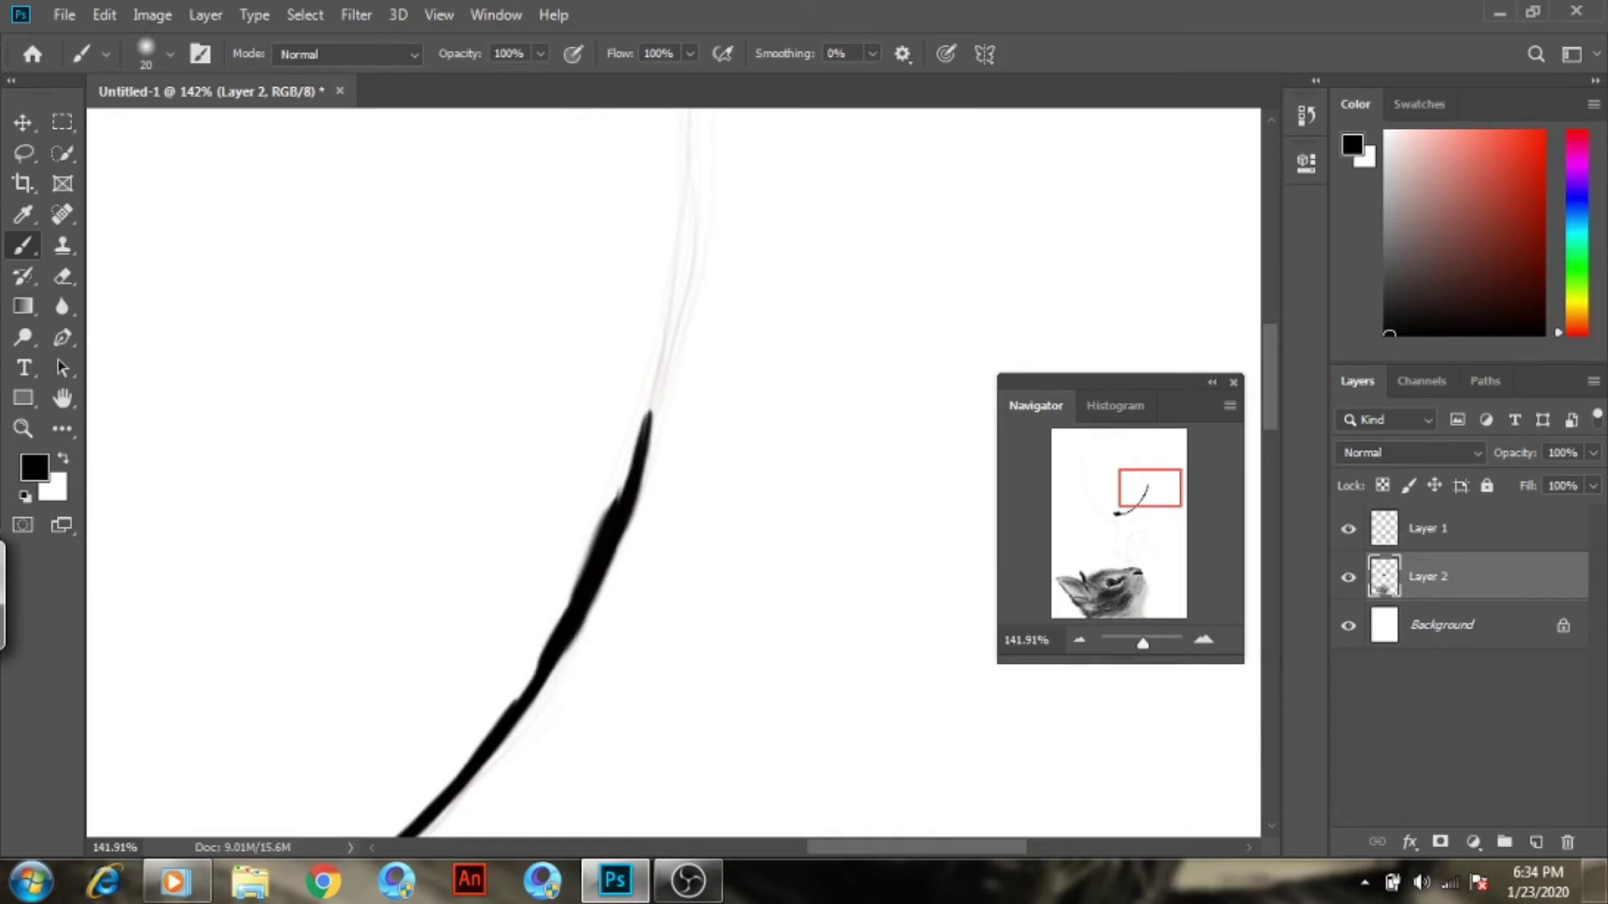
Thicken the right-side outline and extend it up to the balloon's upper right arc
{"action": "left_click_drag", "start_coordinate": [1150, 487], "coordinate": [1139, 488]}
{"action": "left_click_drag", "start_coordinate": [1142, 643], "coordinate": [1140, 642]}
{"action": "left_click_drag", "start_coordinate": [845, 319], "coordinate": [849, 362]}
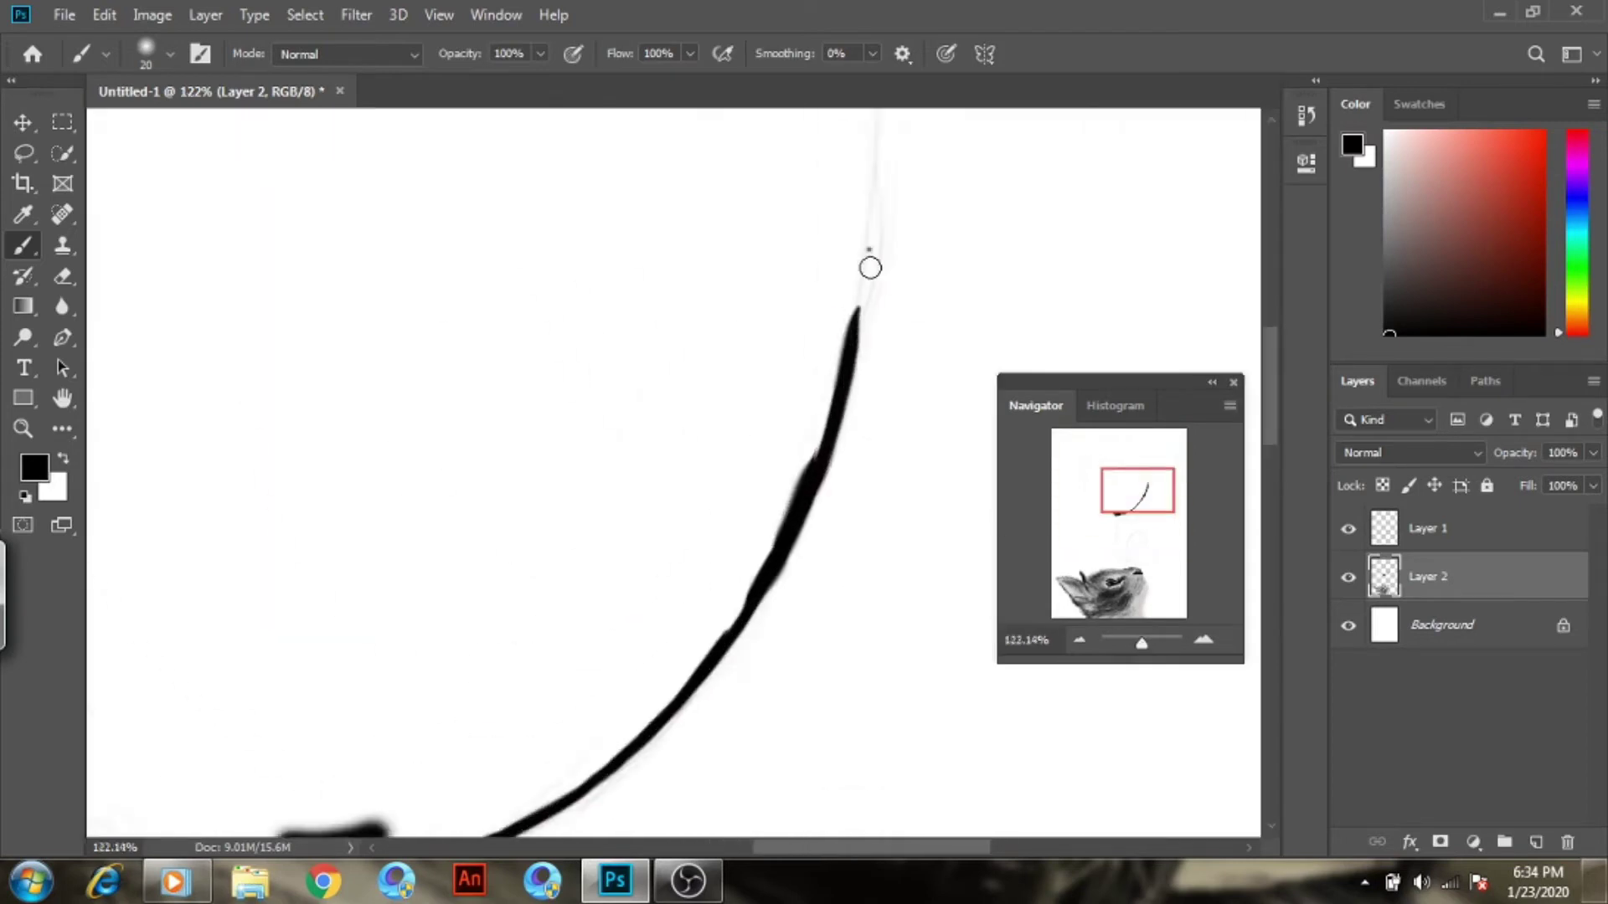
{"action": "left_click_drag", "start_coordinate": [870, 268], "coordinate": [844, 385]}
{"action": "left_click_drag", "start_coordinate": [1137, 490], "coordinate": [1144, 481]}
{"action": "left_click_drag", "start_coordinate": [790, 456], "coordinate": [775, 251]}
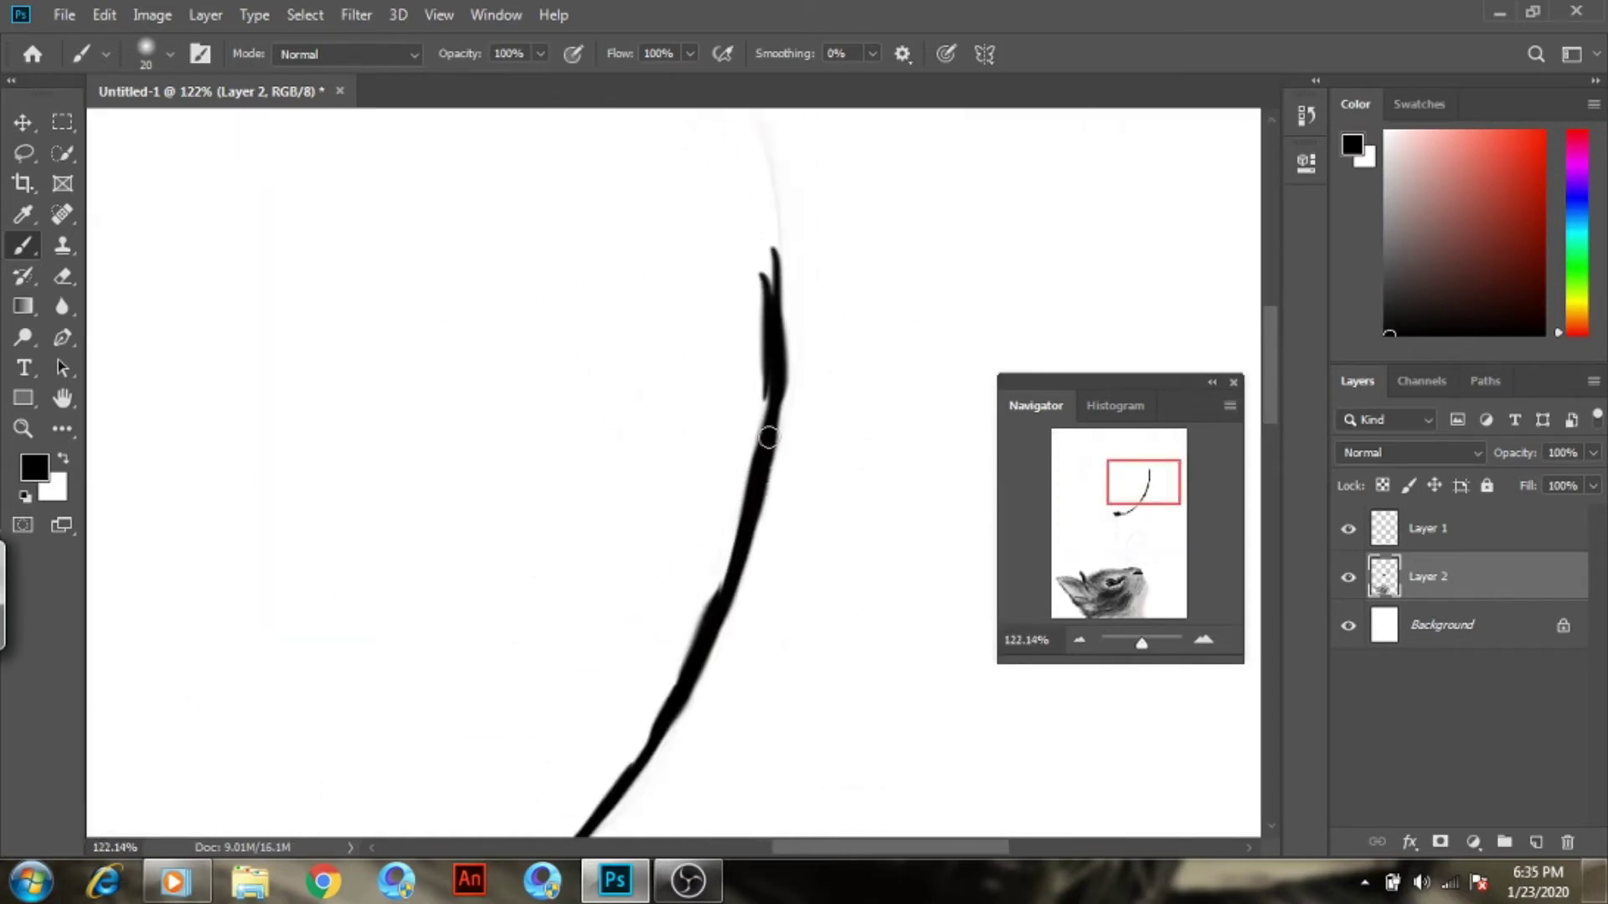
{"action": "mouse_move", "coordinate": [768, 436]}
{"action": "left_mouse_down"}
{"action": "mouse_move", "coordinate": [759, 334]}
{"action": "mouse_move", "coordinate": [701, 620]}
{"action": "left_mouse_up"}
{"action": "key", "text": "e"}
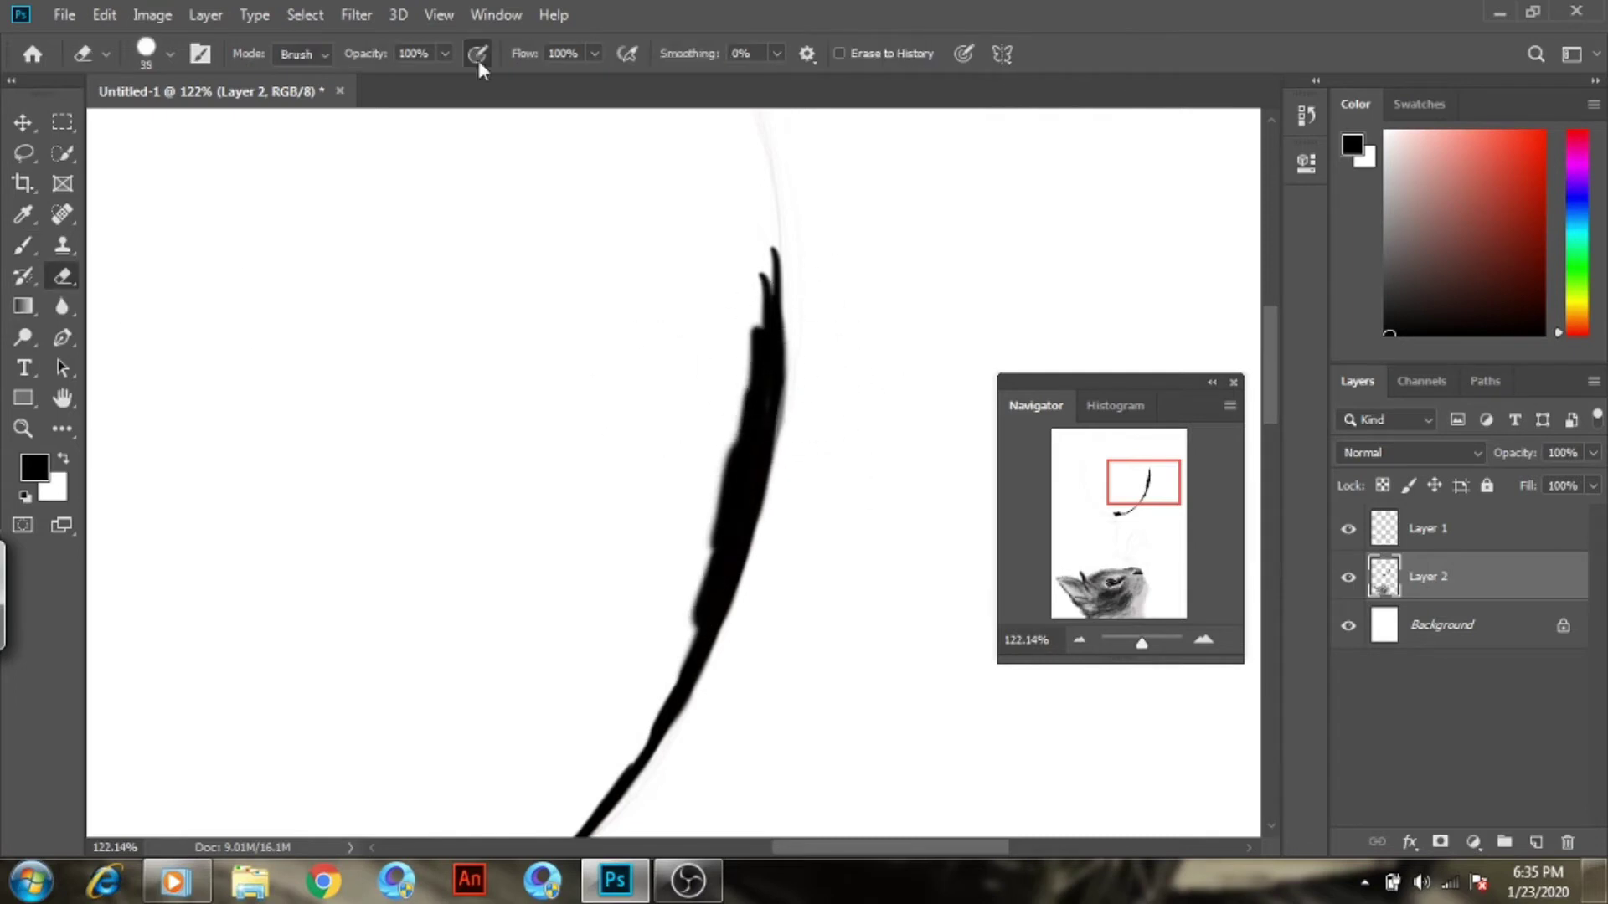
{"action": "key", "text": "b"}
{"action": "mouse_move", "coordinate": [768, 297]}
{"action": "left_mouse_down"}
{"action": "mouse_move", "coordinate": [754, 569]}
{"action": "mouse_move", "coordinate": [707, 402]}
{"action": "mouse_move", "coordinate": [731, 432]}
{"action": "mouse_move", "coordinate": [771, 549]}
{"action": "mouse_move", "coordinate": [657, 411]}
{"action": "left_mouse_up"}
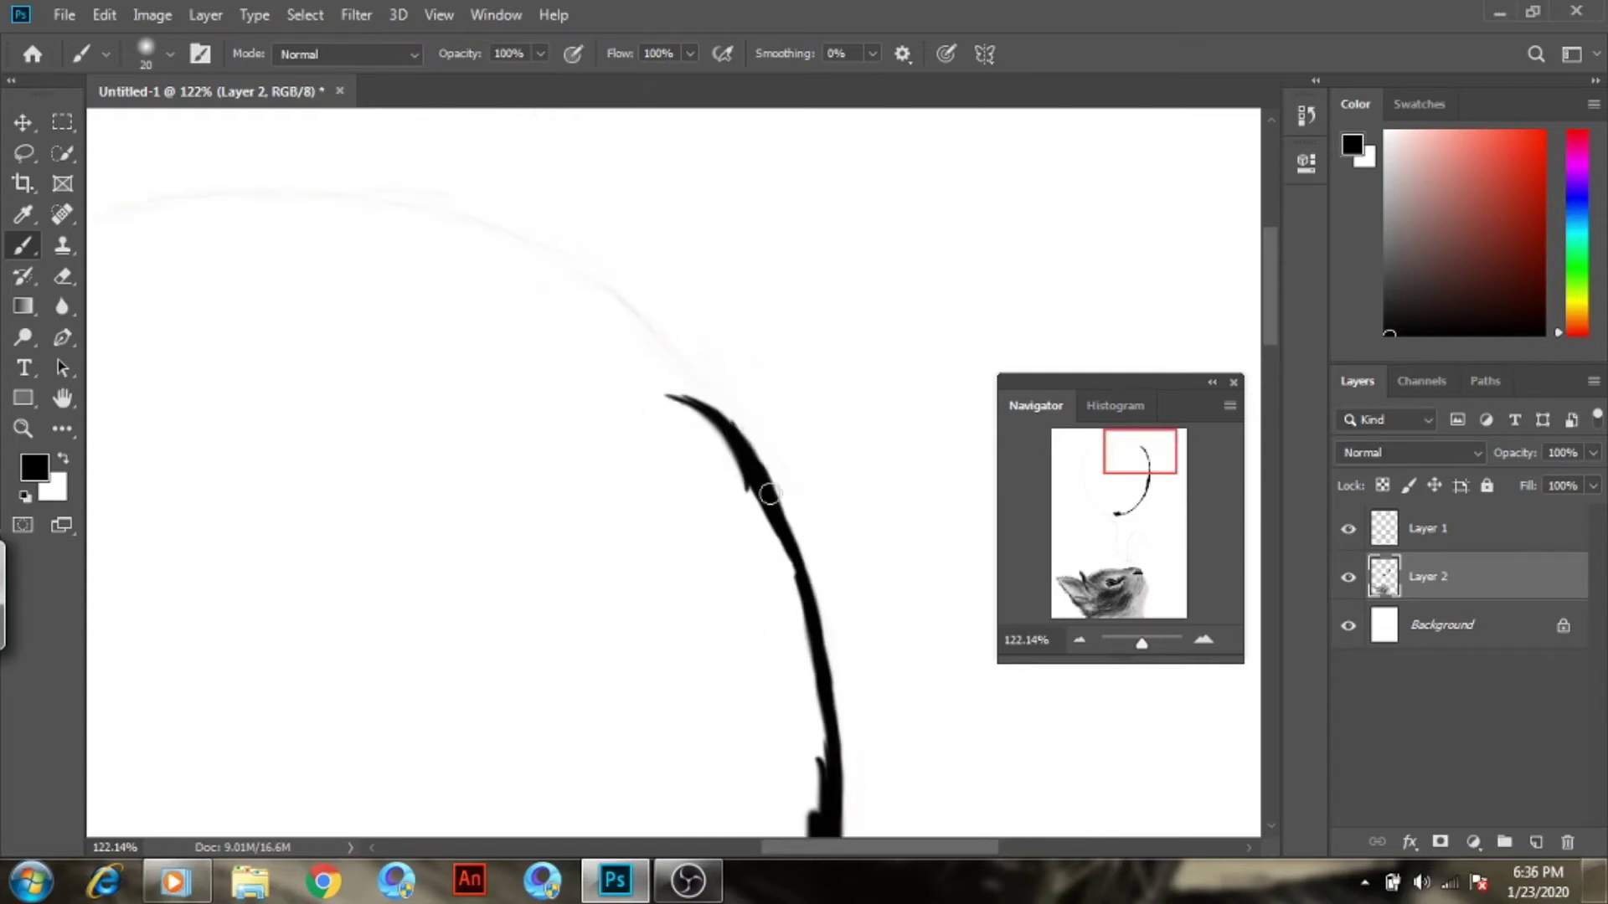
{"action": "mouse_move", "coordinate": [512, 239]}
{"action": "left_mouse_down"}
{"action": "mouse_move", "coordinate": [624, 303]}
{"action": "mouse_move", "coordinate": [717, 402]}
{"action": "mouse_move", "coordinate": [419, 228]}
{"action": "left_mouse_up"}
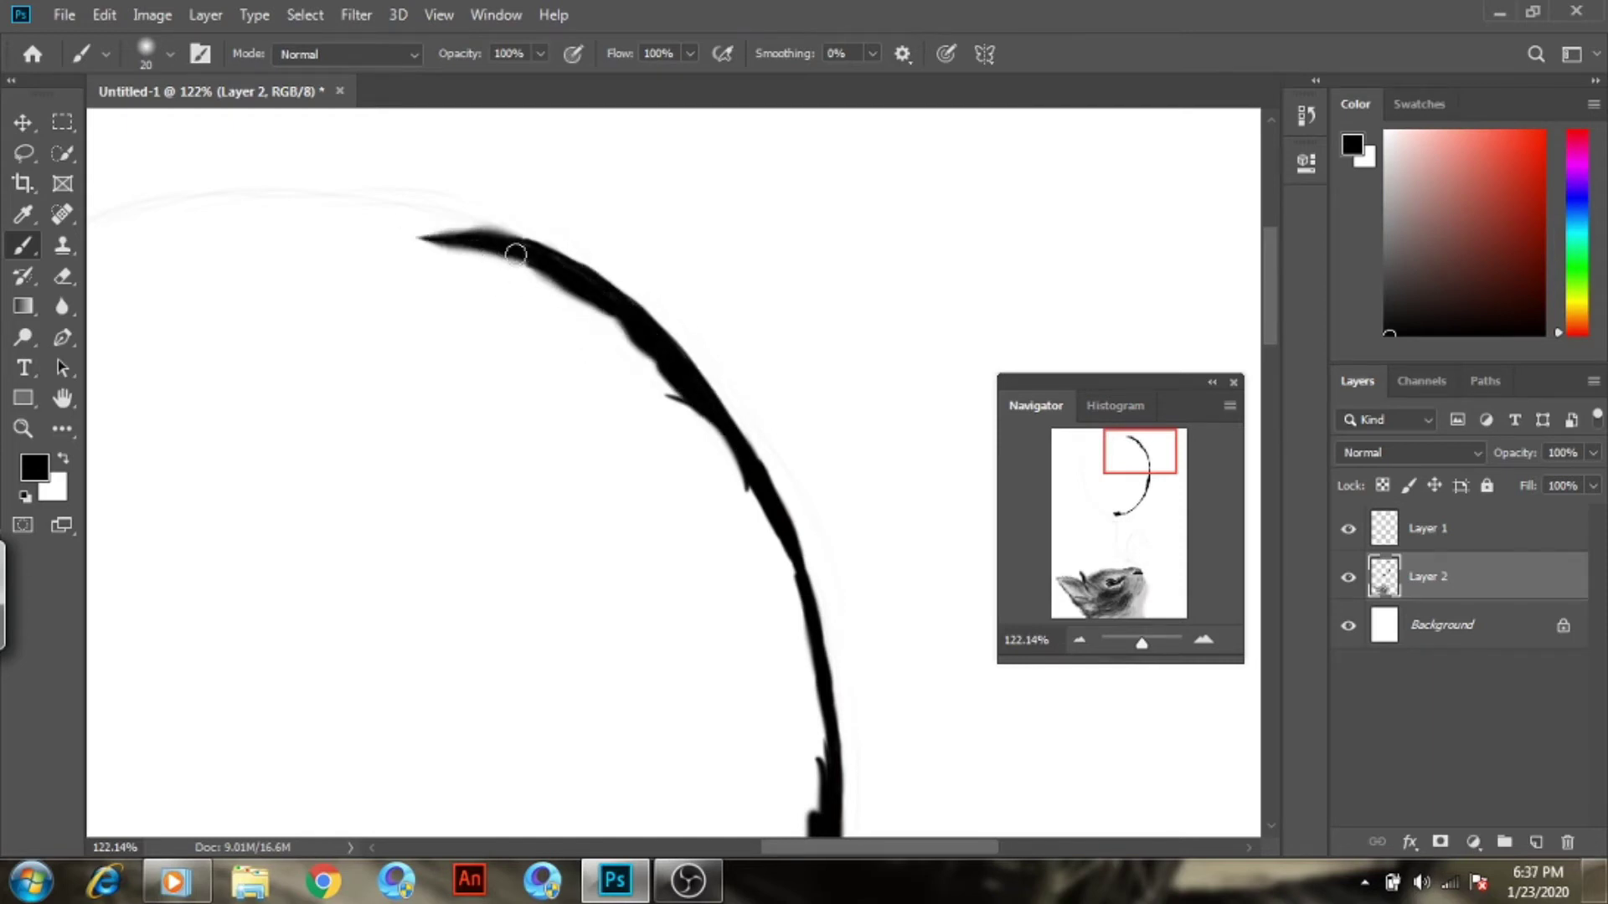
Ink the balloon's left side and continue the outline around its bottom
{"action": "scroll", "coordinate": [840, 593], "scroll_direction": "down", "scroll_amount": 10}
{"action": "scroll", "coordinate": [840, 593], "scroll_direction": "left", "scroll_amount": 6}
{"action": "scroll", "coordinate": [762, 591], "scroll_direction": "up", "scroll_amount": 5}
{"action": "scroll", "coordinate": [762, 590], "scroll_direction": "left", "scroll_amount": 3}
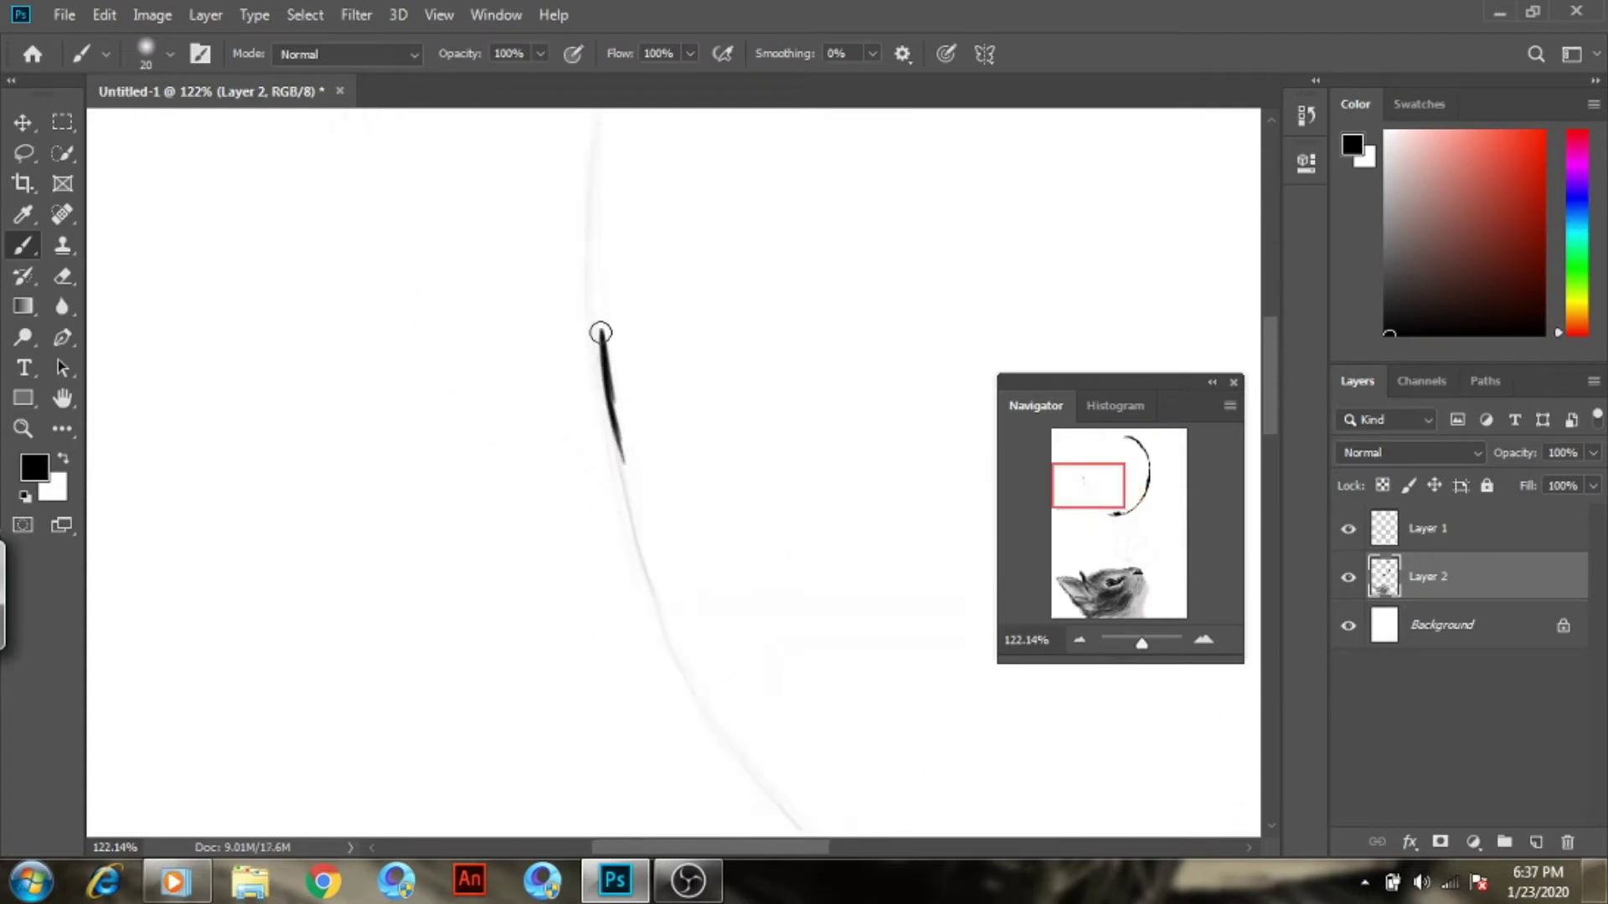
{"action": "left_click_drag", "start_coordinate": [599, 331], "coordinate": [619, 435]}
{"action": "scroll", "coordinate": [642, 540], "scroll_direction": "down", "scroll_amount": 5}
{"action": "scroll", "coordinate": [641, 540], "scroll_direction": "right", "scroll_amount": 3}
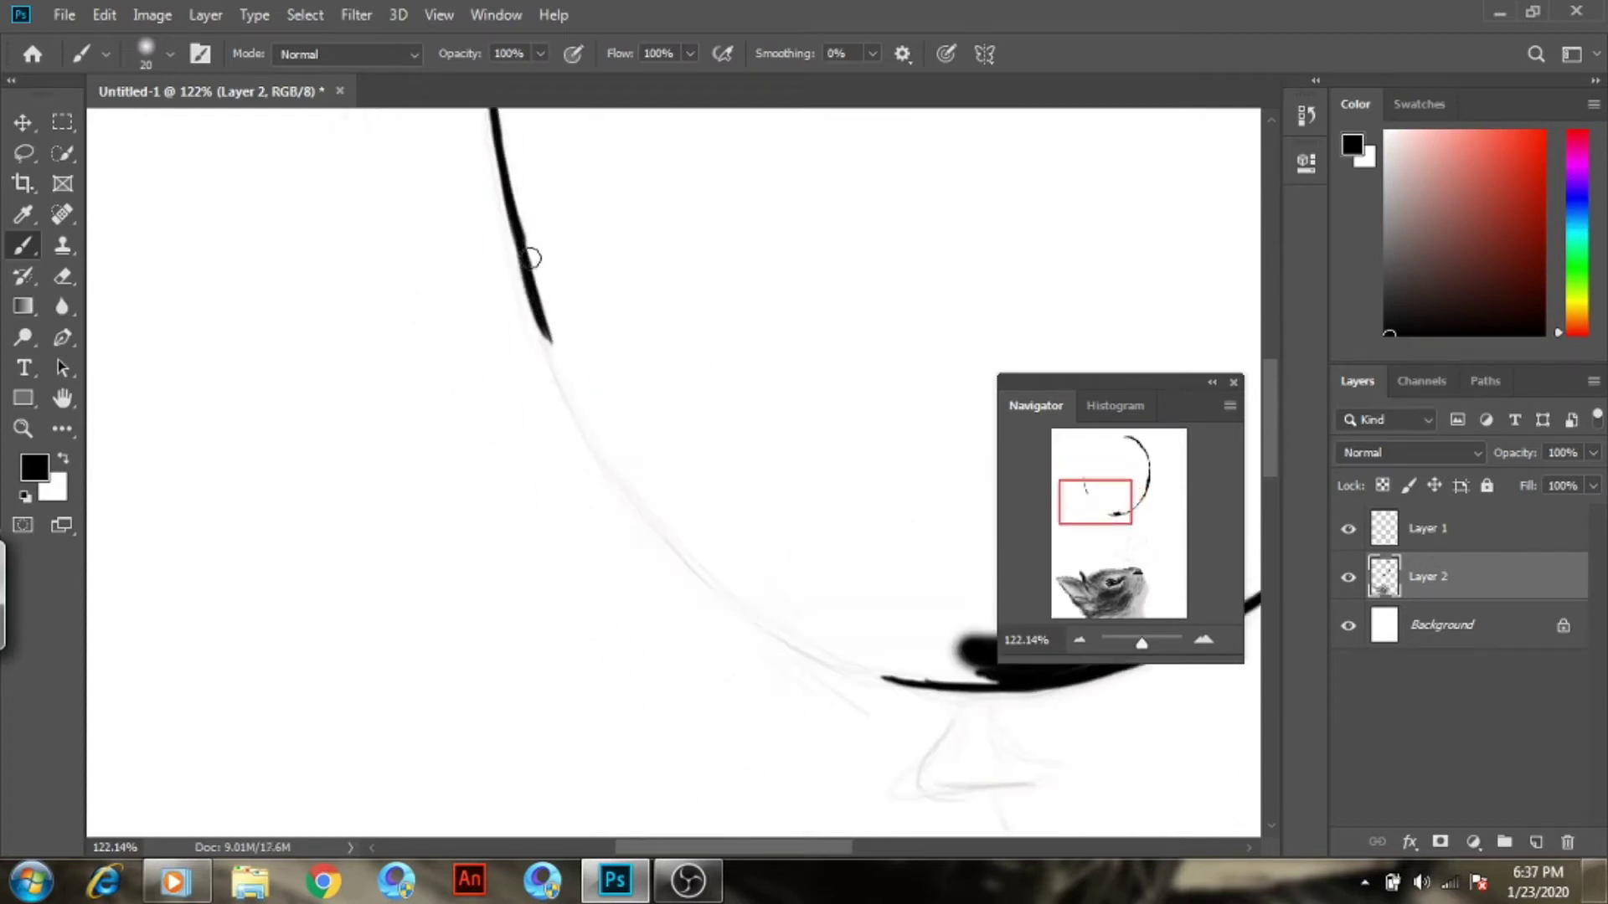
{"action": "left_click_drag", "start_coordinate": [531, 258], "coordinate": [536, 307]}
{"action": "left_click_drag", "start_coordinate": [583, 420], "coordinate": [778, 616]}
{"action": "mouse_move", "coordinate": [670, 535]}
{"action": "left_mouse_down"}
{"action": "mouse_move", "coordinate": [882, 645]}
{"action": "mouse_move", "coordinate": [892, 674]}
{"action": "left_mouse_up"}
{"action": "left_click_drag", "start_coordinate": [758, 615], "coordinate": [913, 683]}
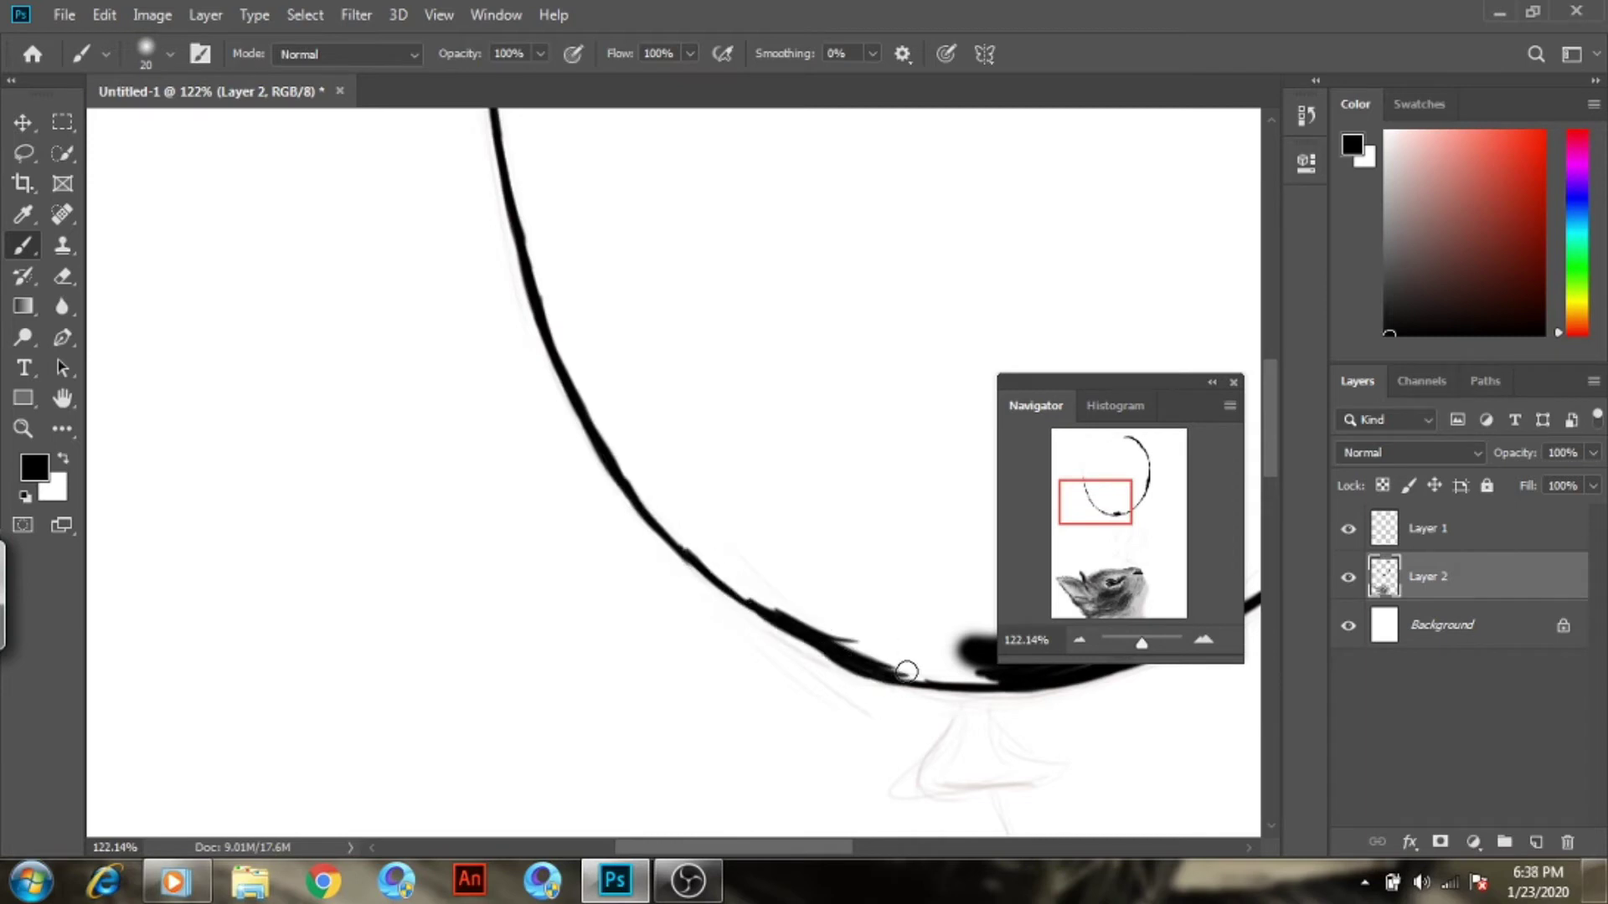
Extend the left outline upward and ink the top-left arc and top of the oval
{"action": "scroll", "coordinate": [573, 610], "scroll_direction": "right", "scroll_amount": 3}
{"action": "scroll", "coordinate": [573, 611], "scroll_direction": "up", "scroll_amount": 1}
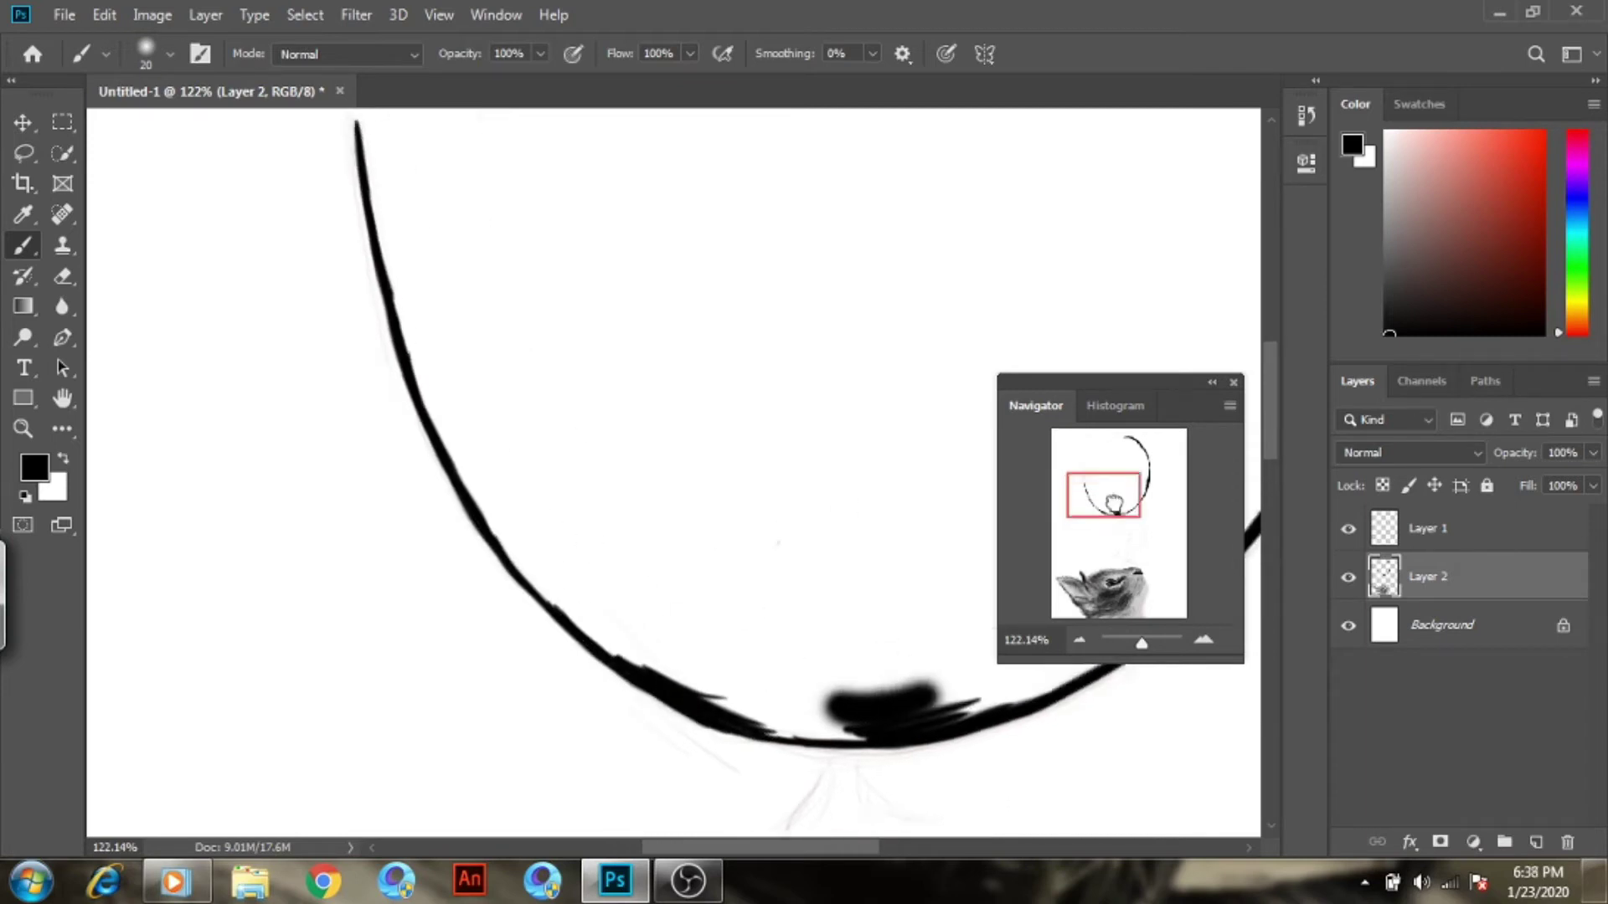
{"action": "scroll", "coordinate": [587, 645], "scroll_direction": "up", "scroll_amount": 5}
{"action": "mouse_move", "coordinate": [469, 683]}
{"action": "left_mouse_down"}
{"action": "mouse_move", "coordinate": [438, 610]}
{"action": "mouse_move", "coordinate": [454, 527]}
{"action": "left_mouse_up"}
{"action": "left_click_drag", "start_coordinate": [453, 427], "coordinate": [492, 269]}
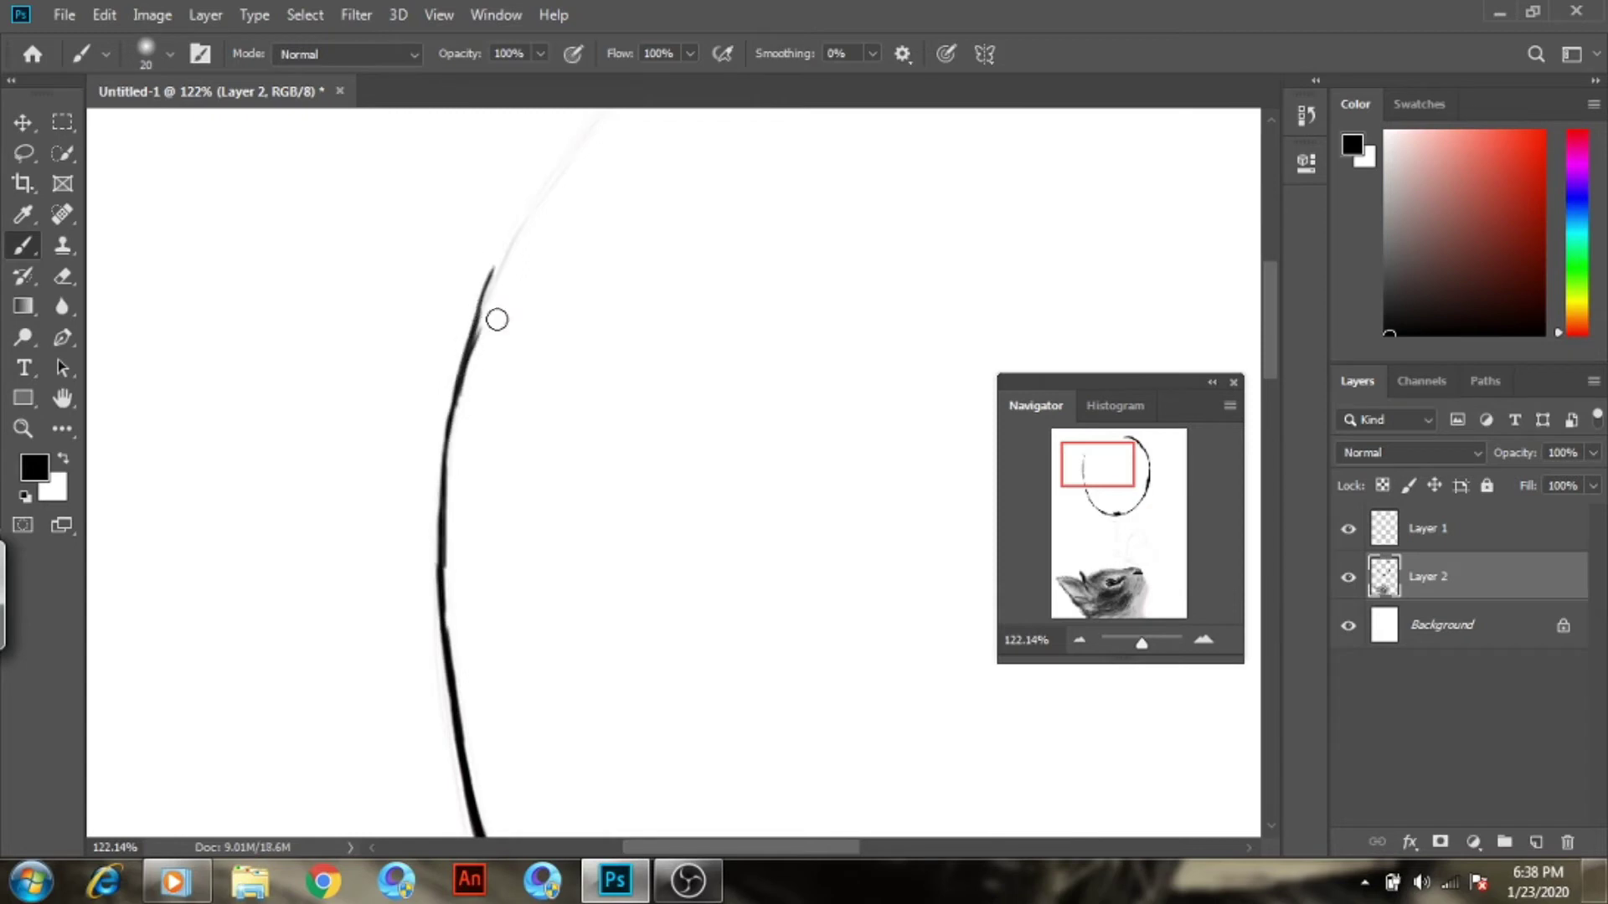
{"action": "scroll", "coordinate": [519, 224], "scroll_direction": "up", "scroll_amount": 2}
{"action": "scroll", "coordinate": [518, 225], "scroll_direction": "up", "scroll_amount": 2}
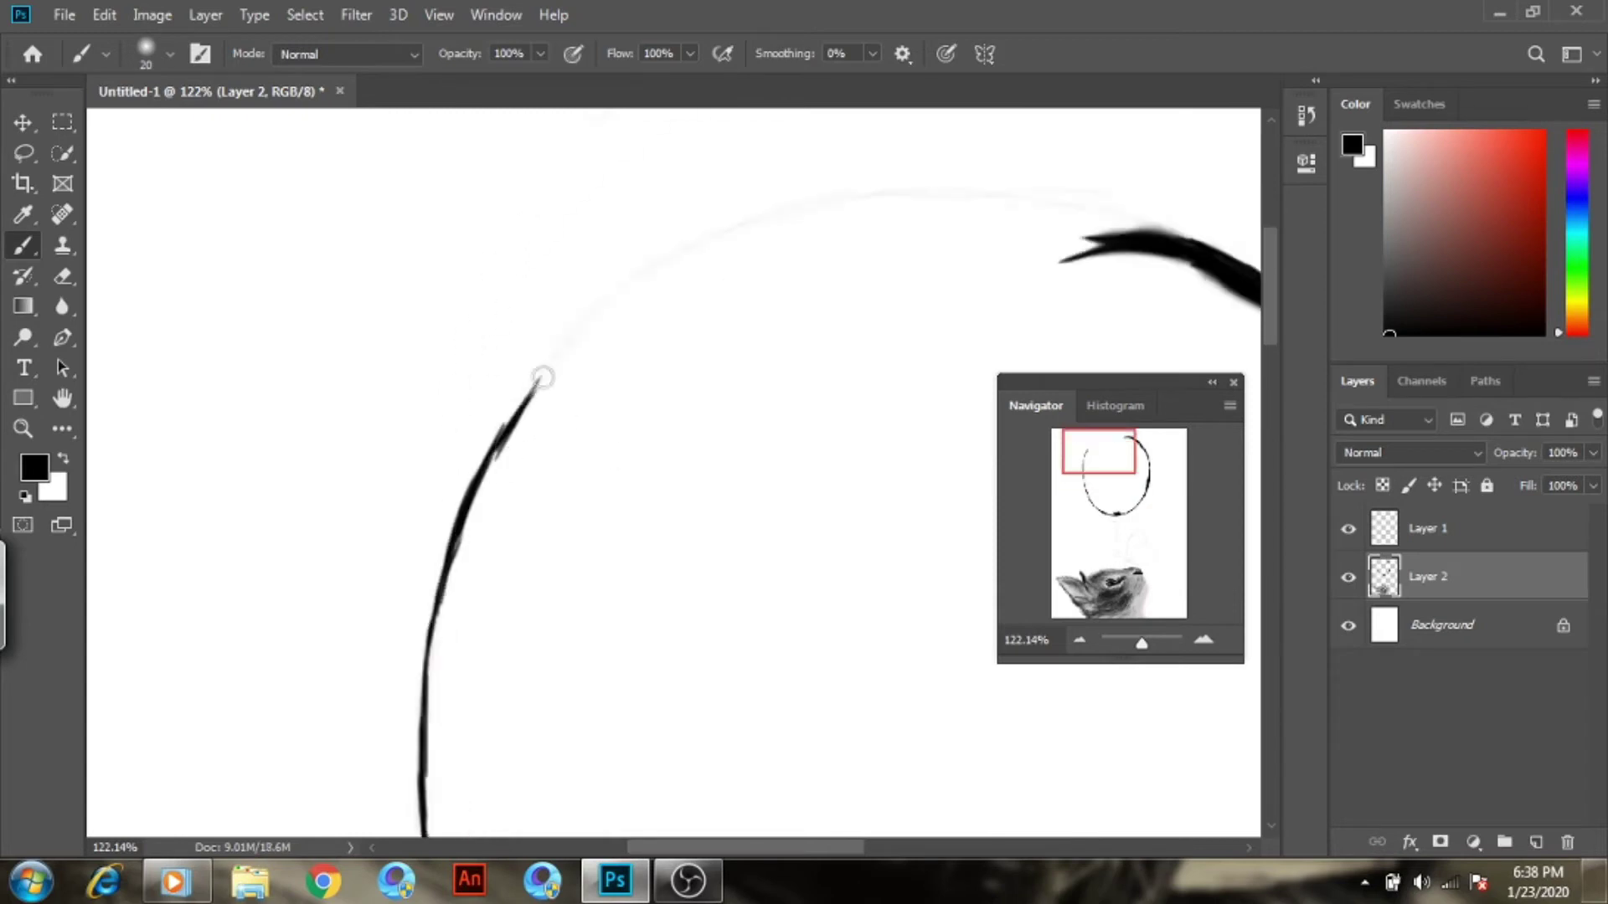
{"action": "mouse_move", "coordinate": [717, 232]}
{"action": "left_mouse_down"}
{"action": "mouse_move", "coordinate": [808, 204]}
{"action": "mouse_move", "coordinate": [597, 316]}
{"action": "mouse_move", "coordinate": [527, 390]}
{"action": "mouse_move", "coordinate": [633, 299]}
{"action": "left_mouse_up"}
{"action": "mouse_move", "coordinate": [768, 225]}
{"action": "left_mouse_down"}
{"action": "mouse_move", "coordinate": [930, 201]}
{"action": "mouse_move", "coordinate": [1075, 218]}
{"action": "mouse_move", "coordinate": [1061, 213]}
{"action": "left_mouse_up"}
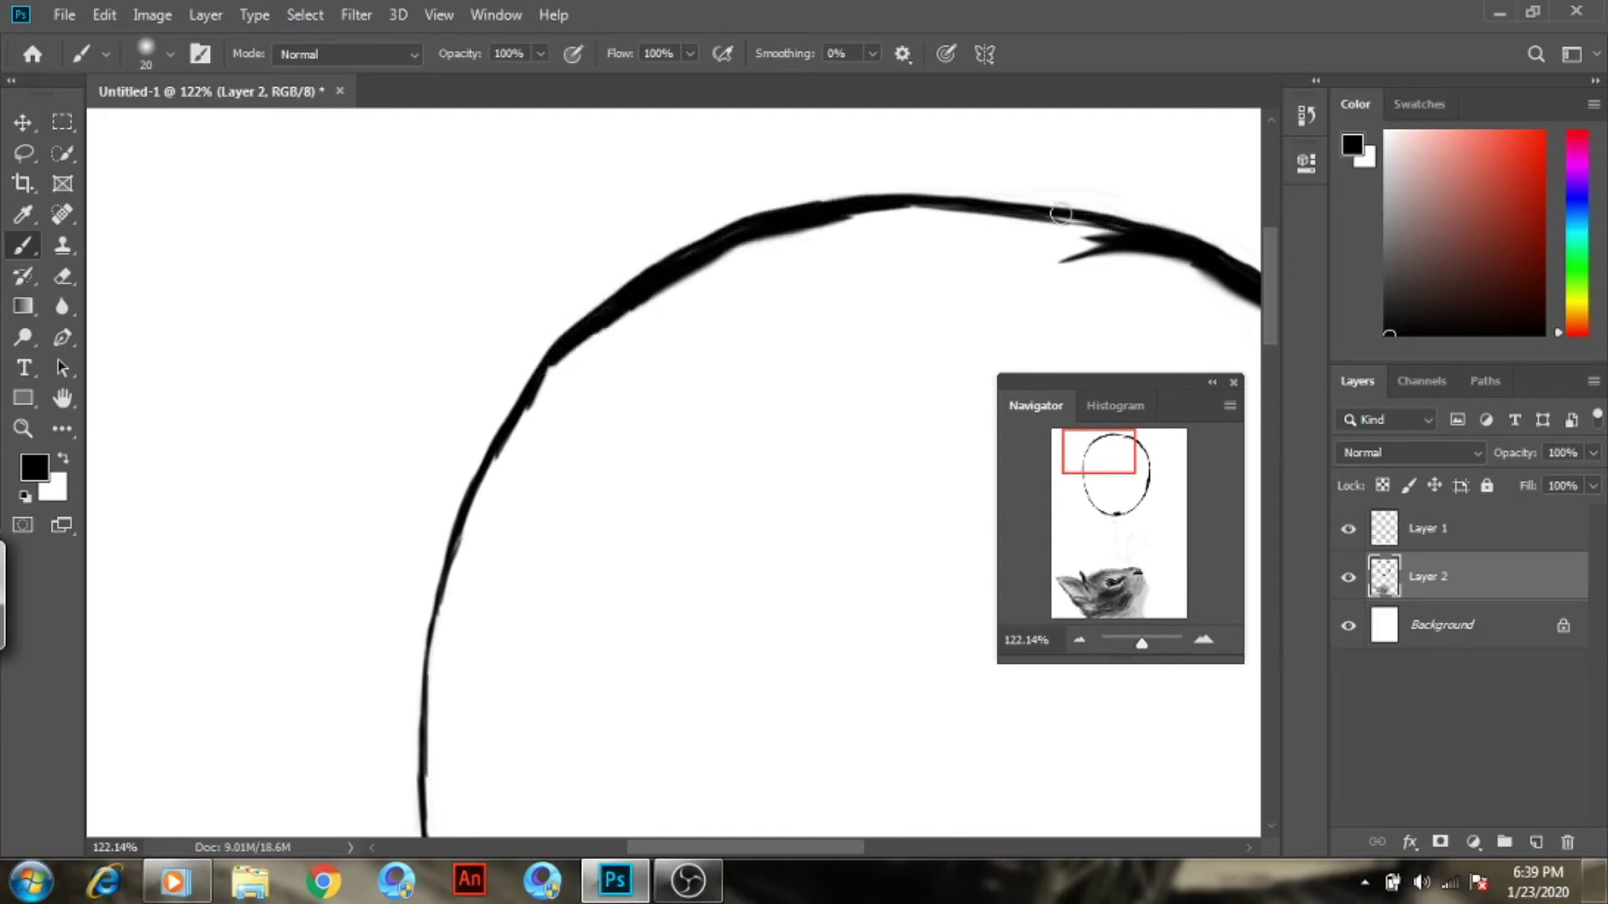
Thicken the oval's outline along its bottom, right side, upper arc and left arc
{"action": "scroll", "coordinate": [1109, 215], "scroll_direction": "down", "scroll_amount": 5}
{"action": "mouse_move", "coordinate": [503, 662]}
{"action": "left_mouse_down"}
{"action": "mouse_move", "coordinate": [718, 628]}
{"action": "mouse_move", "coordinate": [664, 631]}
{"action": "mouse_move", "coordinate": [859, 519]}
{"action": "mouse_move", "coordinate": [1004, 276]}
{"action": "left_mouse_up"}
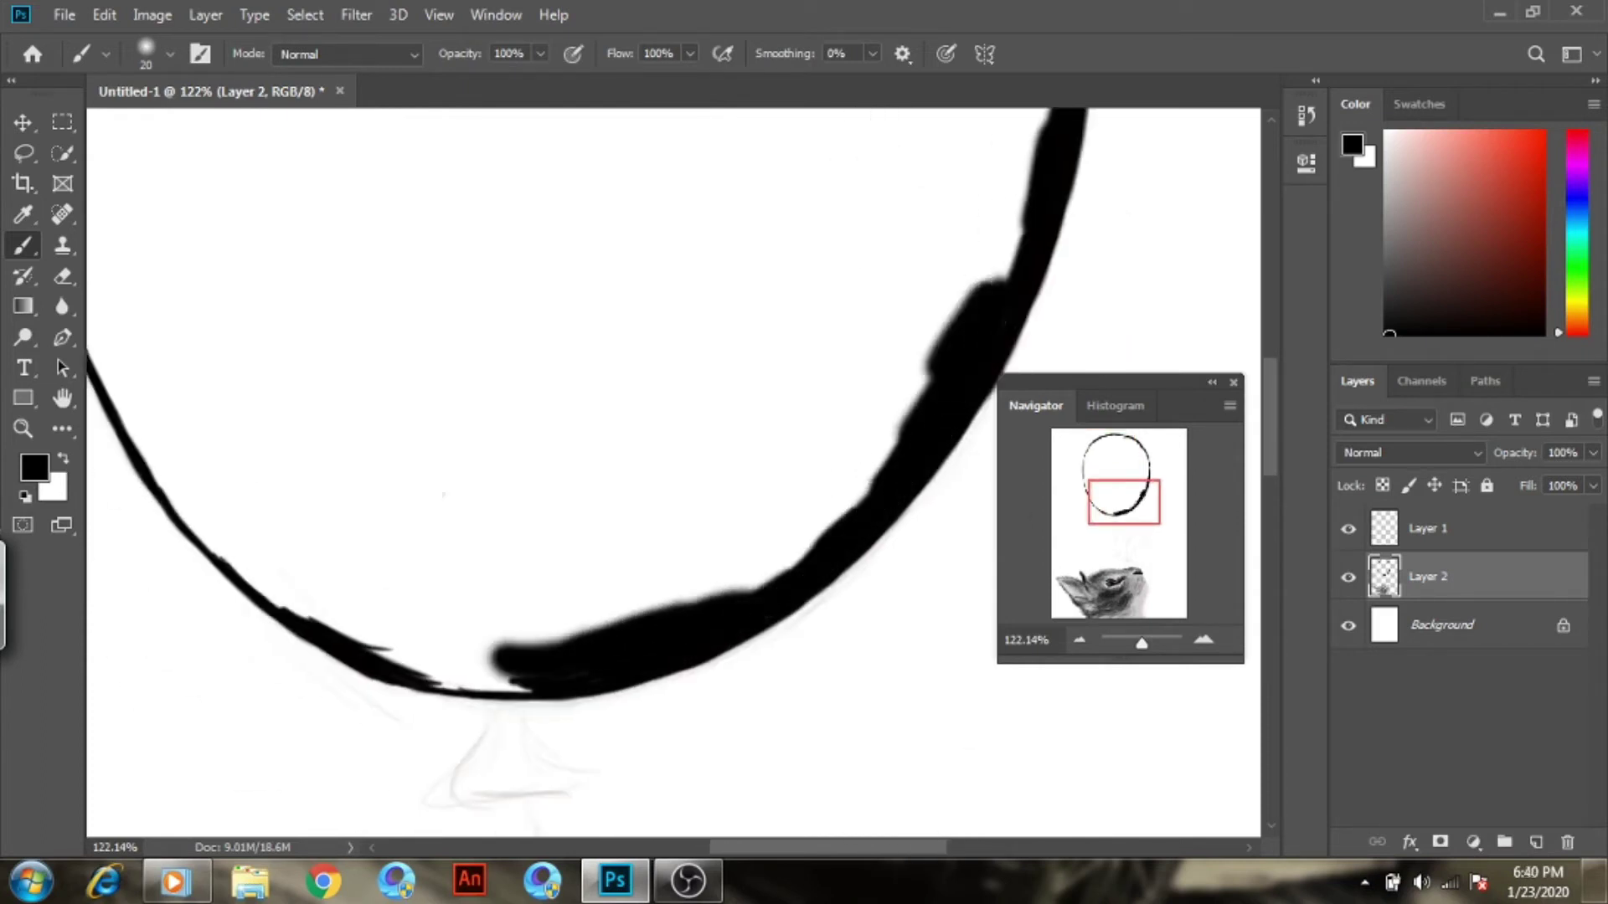
{"action": "mouse_move", "coordinate": [1027, 193]}
{"action": "left_mouse_down"}
{"action": "mouse_move", "coordinate": [824, 495]}
{"action": "mouse_move", "coordinate": [875, 293]}
{"action": "mouse_move", "coordinate": [829, 519]}
{"action": "left_mouse_up"}
{"action": "mouse_move", "coordinate": [851, 260]}
{"action": "left_mouse_down"}
{"action": "mouse_move", "coordinate": [796, 495]}
{"action": "mouse_move", "coordinate": [822, 469]}
{"action": "mouse_move", "coordinate": [800, 463]}
{"action": "mouse_move", "coordinate": [811, 394]}
{"action": "mouse_move", "coordinate": [707, 251]}
{"action": "mouse_move", "coordinate": [645, 209]}
{"action": "mouse_move", "coordinate": [620, 143]}
{"action": "left_mouse_up"}
{"action": "mouse_move", "coordinate": [619, 142]}
{"action": "left_mouse_down"}
{"action": "mouse_move", "coordinate": [901, 316]}
{"action": "mouse_move", "coordinate": [762, 237]}
{"action": "mouse_move", "coordinate": [661, 213]}
{"action": "left_mouse_up"}
{"action": "mouse_move", "coordinate": [661, 213]}
{"action": "left_mouse_down"}
{"action": "mouse_move", "coordinate": [838, 300]}
{"action": "mouse_move", "coordinate": [639, 215]}
{"action": "mouse_move", "coordinate": [437, 244]}
{"action": "mouse_move", "coordinate": [326, 272]}
{"action": "mouse_move", "coordinate": [188, 394]}
{"action": "left_mouse_up"}
{"action": "left_click_drag", "start_coordinate": [838, 488], "coordinate": [947, 295]}
{"action": "left_click_drag", "start_coordinate": [335, 197], "coordinate": [204, 435]}
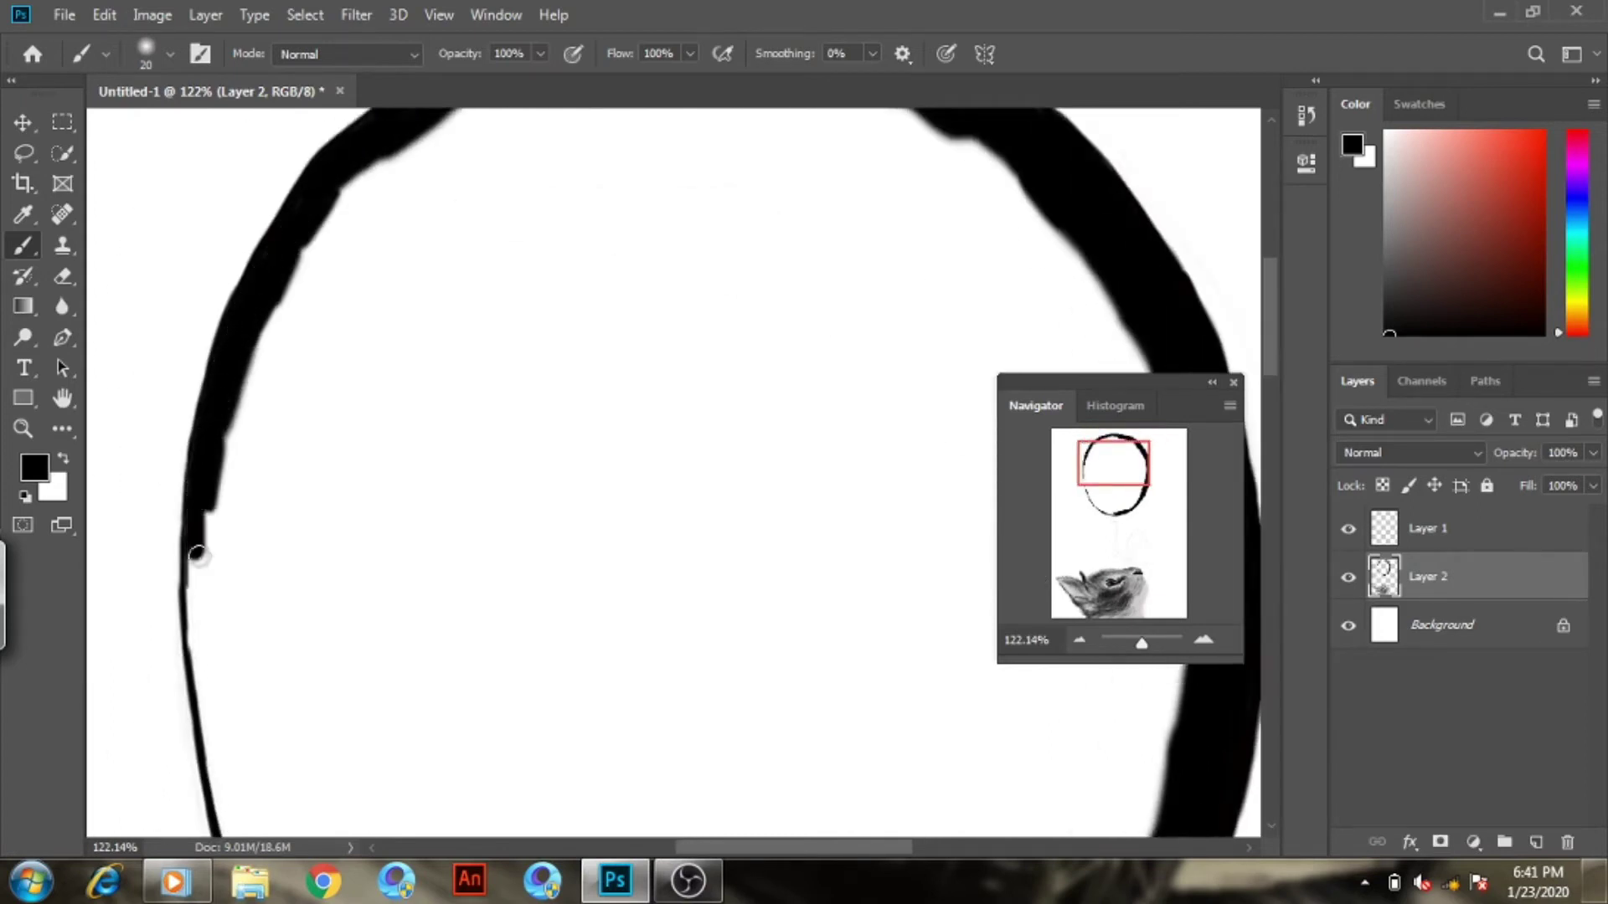
{"action": "left_click_drag", "start_coordinate": [197, 555], "coordinate": [214, 762]}
{"action": "mouse_move", "coordinate": [213, 762]}
{"action": "left_mouse_down"}
{"action": "mouse_move", "coordinate": [168, 251]}
{"action": "mouse_move", "coordinate": [226, 470]}
{"action": "mouse_move", "coordinate": [334, 658]}
{"action": "mouse_move", "coordinate": [581, 765]}
{"action": "mouse_move", "coordinate": [649, 813]}
{"action": "left_mouse_up"}
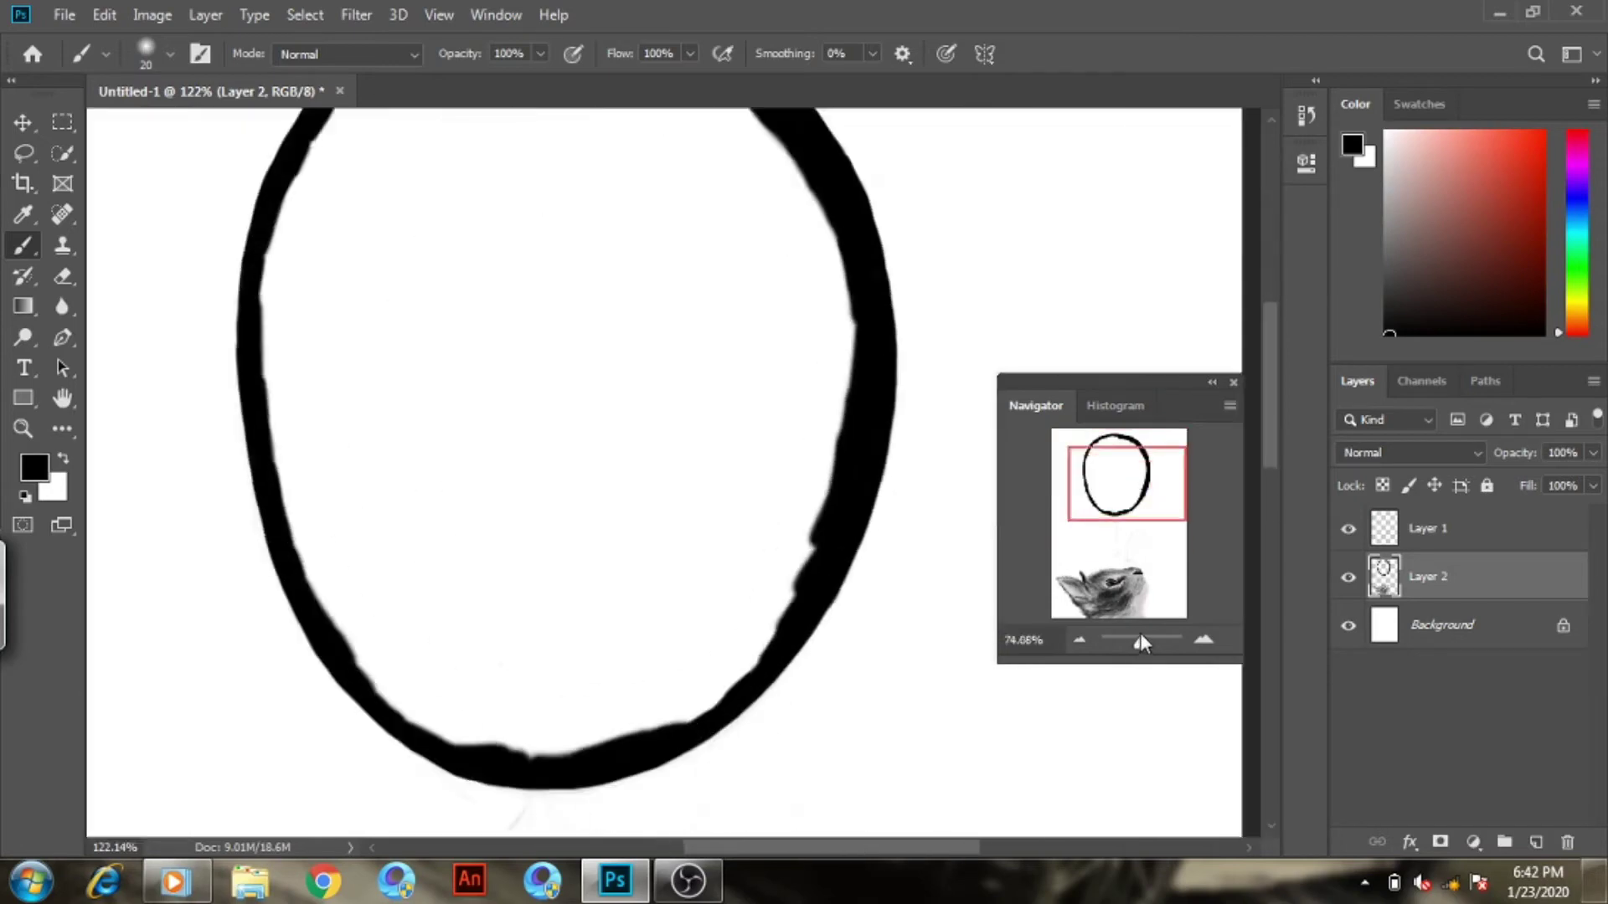
Fill the balloon's inside with soft black and darken its lower-right rim
{"action": "left_click_drag", "start_coordinate": [1140, 642], "coordinate": [1133, 642]}
{"action": "mouse_move", "coordinate": [703, 176]}
{"action": "left_mouse_down"}
{"action": "mouse_move", "coordinate": [684, 287]}
{"action": "mouse_move", "coordinate": [740, 273]}
{"action": "mouse_move", "coordinate": [637, 209]}
{"action": "mouse_move", "coordinate": [718, 186]}
{"action": "left_mouse_up"}
{"action": "mouse_move", "coordinate": [746, 370]}
{"action": "left_mouse_down"}
{"action": "mouse_move", "coordinate": [718, 406]}
{"action": "mouse_move", "coordinate": [657, 423]}
{"action": "left_mouse_up"}
Blacken the balloon rim, paint a black knot below it, and ink the butterfly wing's curved edge
{"action": "mouse_move", "coordinate": [678, 172]}
{"action": "left_mouse_down"}
{"action": "mouse_move", "coordinate": [600, 192]}
{"action": "mouse_move", "coordinate": [569, 352]}
{"action": "mouse_move", "coordinate": [627, 418]}
{"action": "left_mouse_up"}
{"action": "left_click_drag", "start_coordinate": [1136, 647], "coordinate": [1139, 647]}
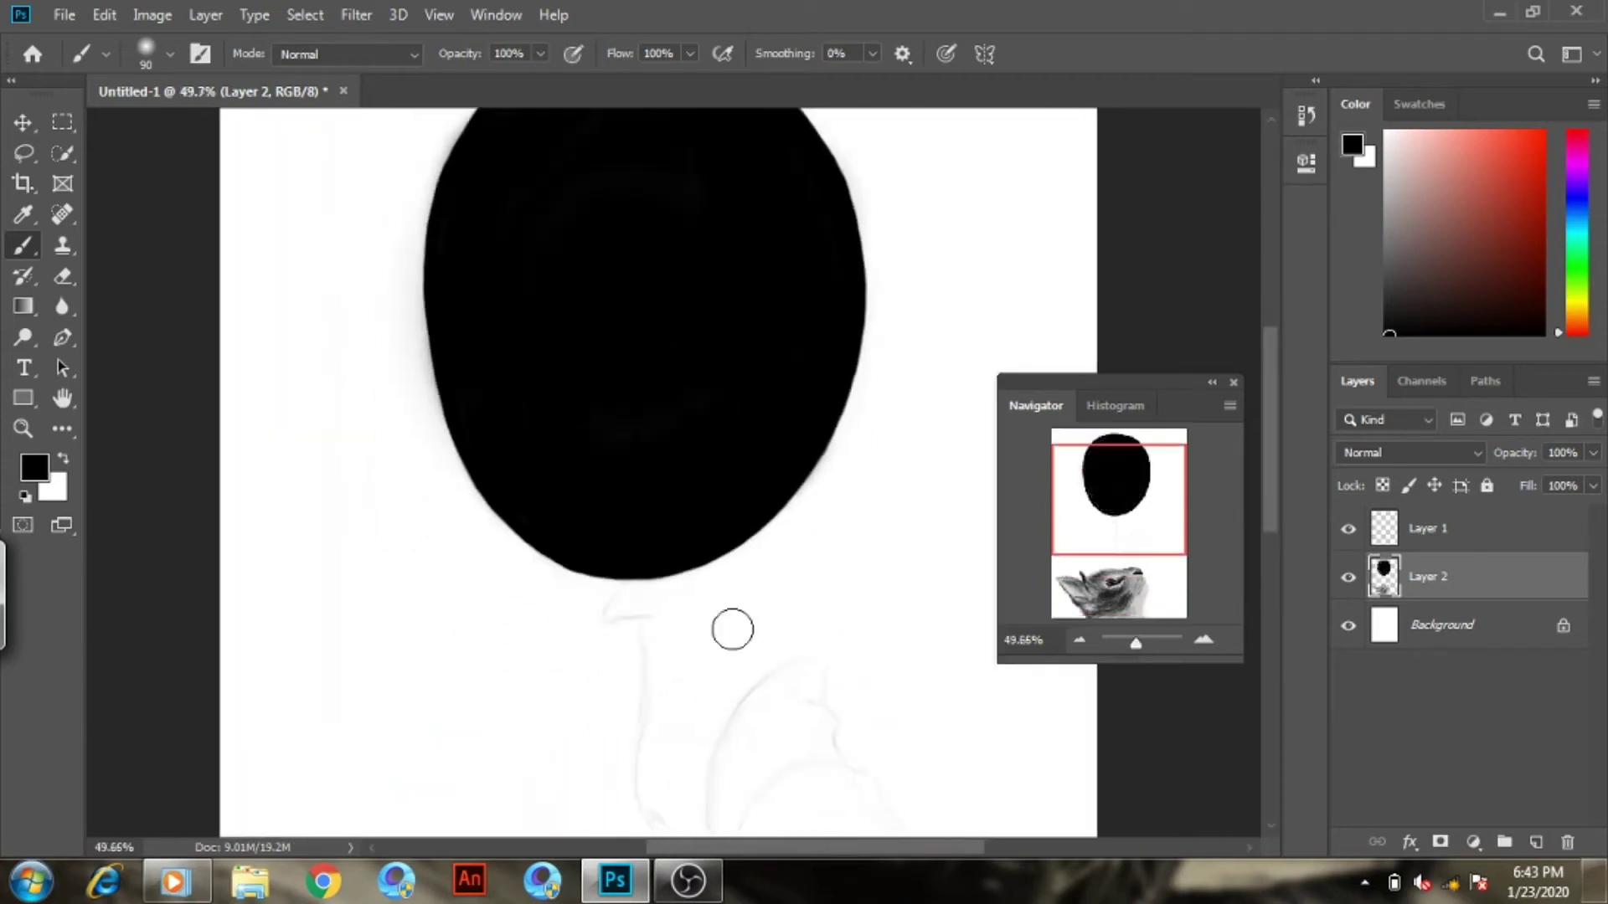
{"action": "scroll", "coordinate": [625, 660], "scroll_direction": "up", "scroll_amount": 3}
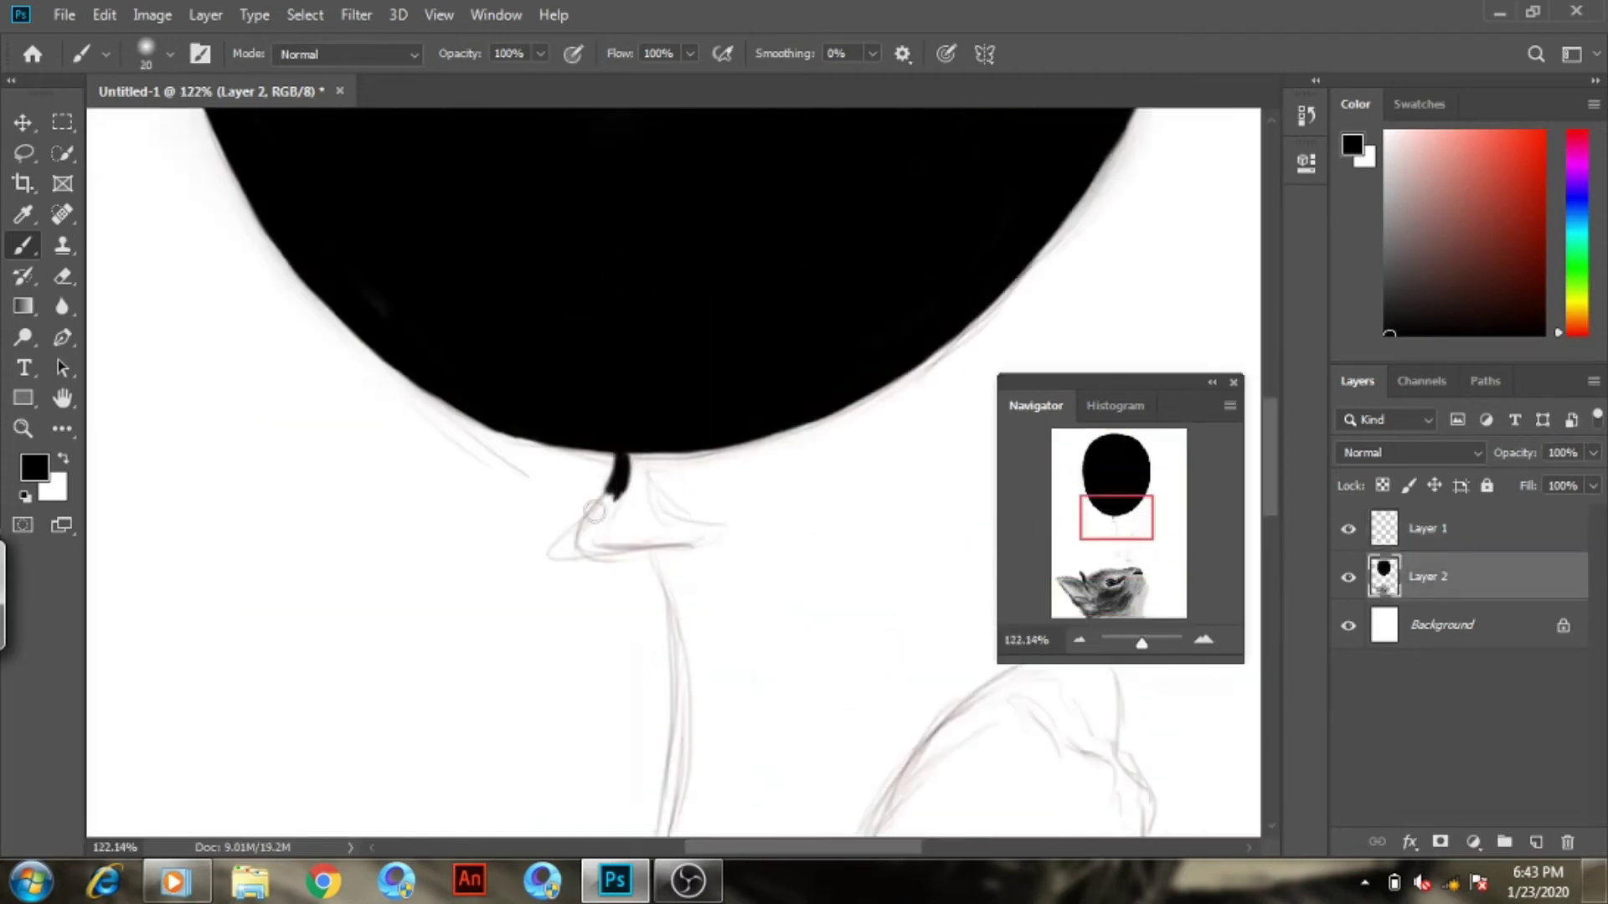
{"action": "mouse_move", "coordinate": [595, 509]}
{"action": "left_mouse_down"}
{"action": "mouse_move", "coordinate": [645, 461]}
{"action": "mouse_move", "coordinate": [707, 532]}
{"action": "mouse_move", "coordinate": [564, 538]}
{"action": "mouse_move", "coordinate": [637, 513]}
{"action": "left_mouse_up"}
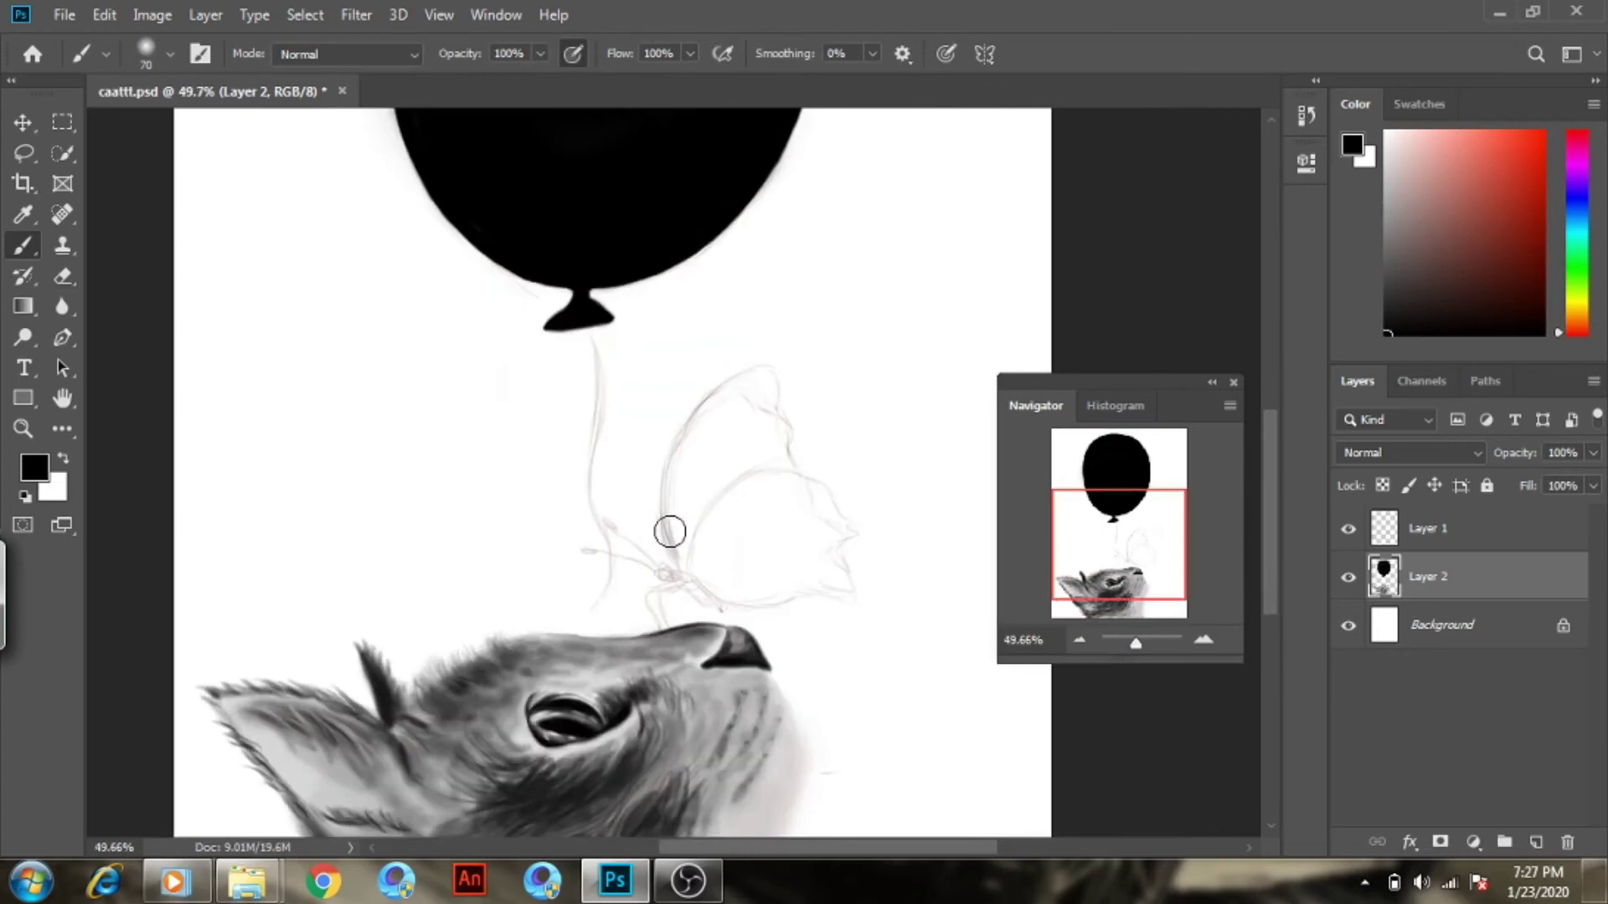
{"action": "mouse_move", "coordinate": [677, 566]}
{"action": "left_mouse_down"}
{"action": "mouse_move", "coordinate": [727, 383]}
{"action": "mouse_move", "coordinate": [791, 412]}
{"action": "left_mouse_up"}
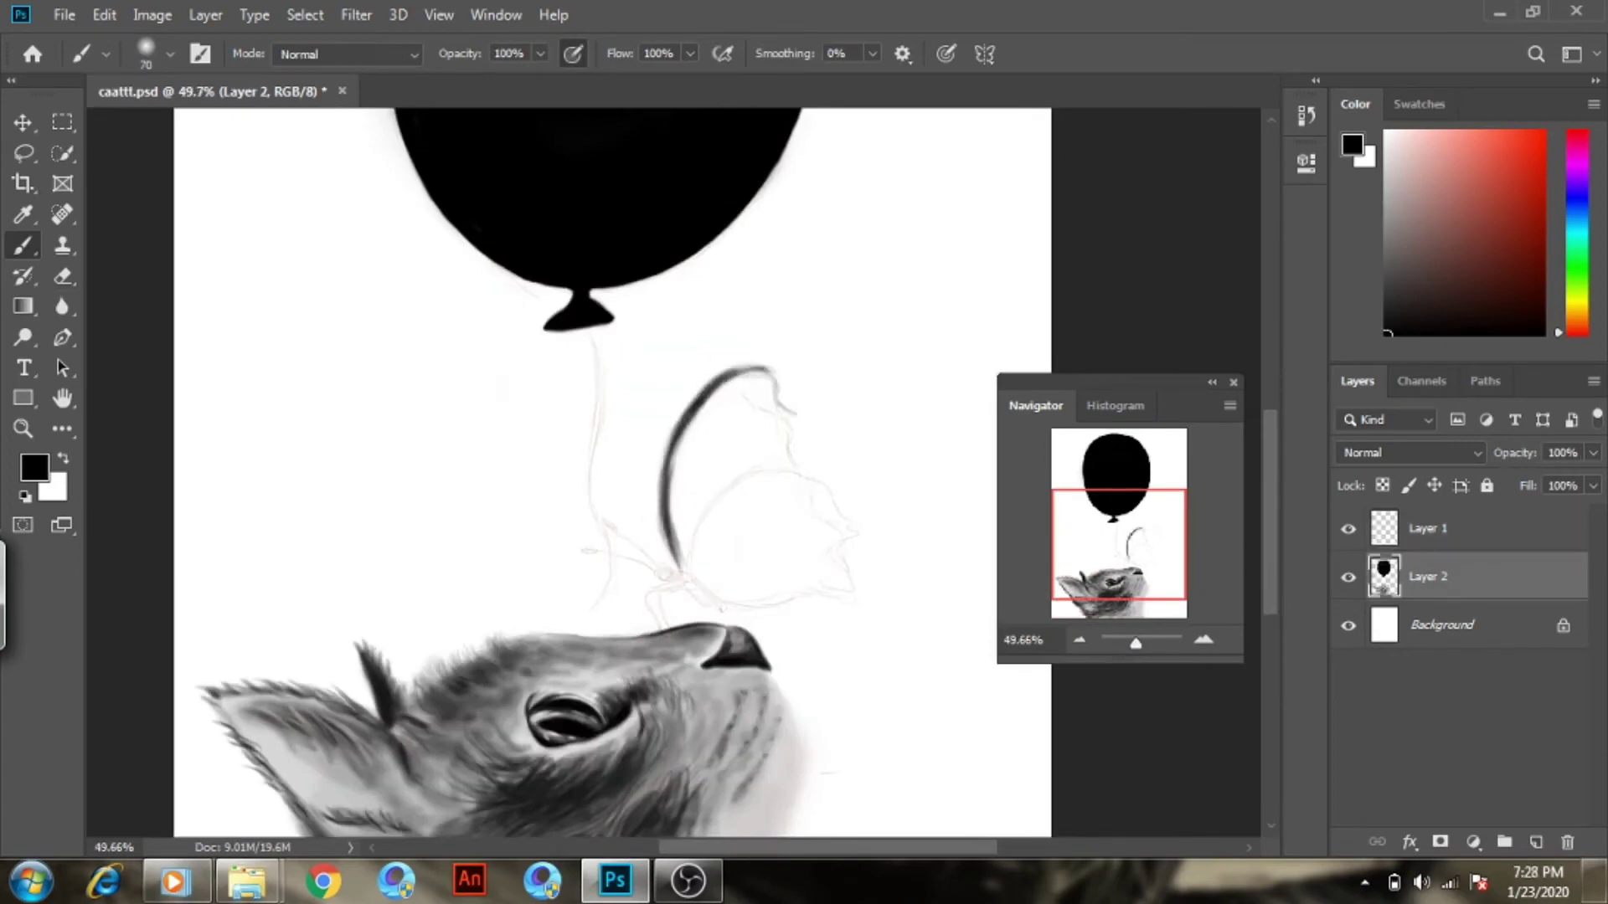
Paint the butterfly's dark body and wing shapes, and extend the balloon string downward
{"action": "mouse_move", "coordinate": [617, 474]}
{"action": "left_mouse_down"}
{"action": "mouse_move", "coordinate": [664, 520]}
{"action": "mouse_move", "coordinate": [645, 529]}
{"action": "left_mouse_up"}
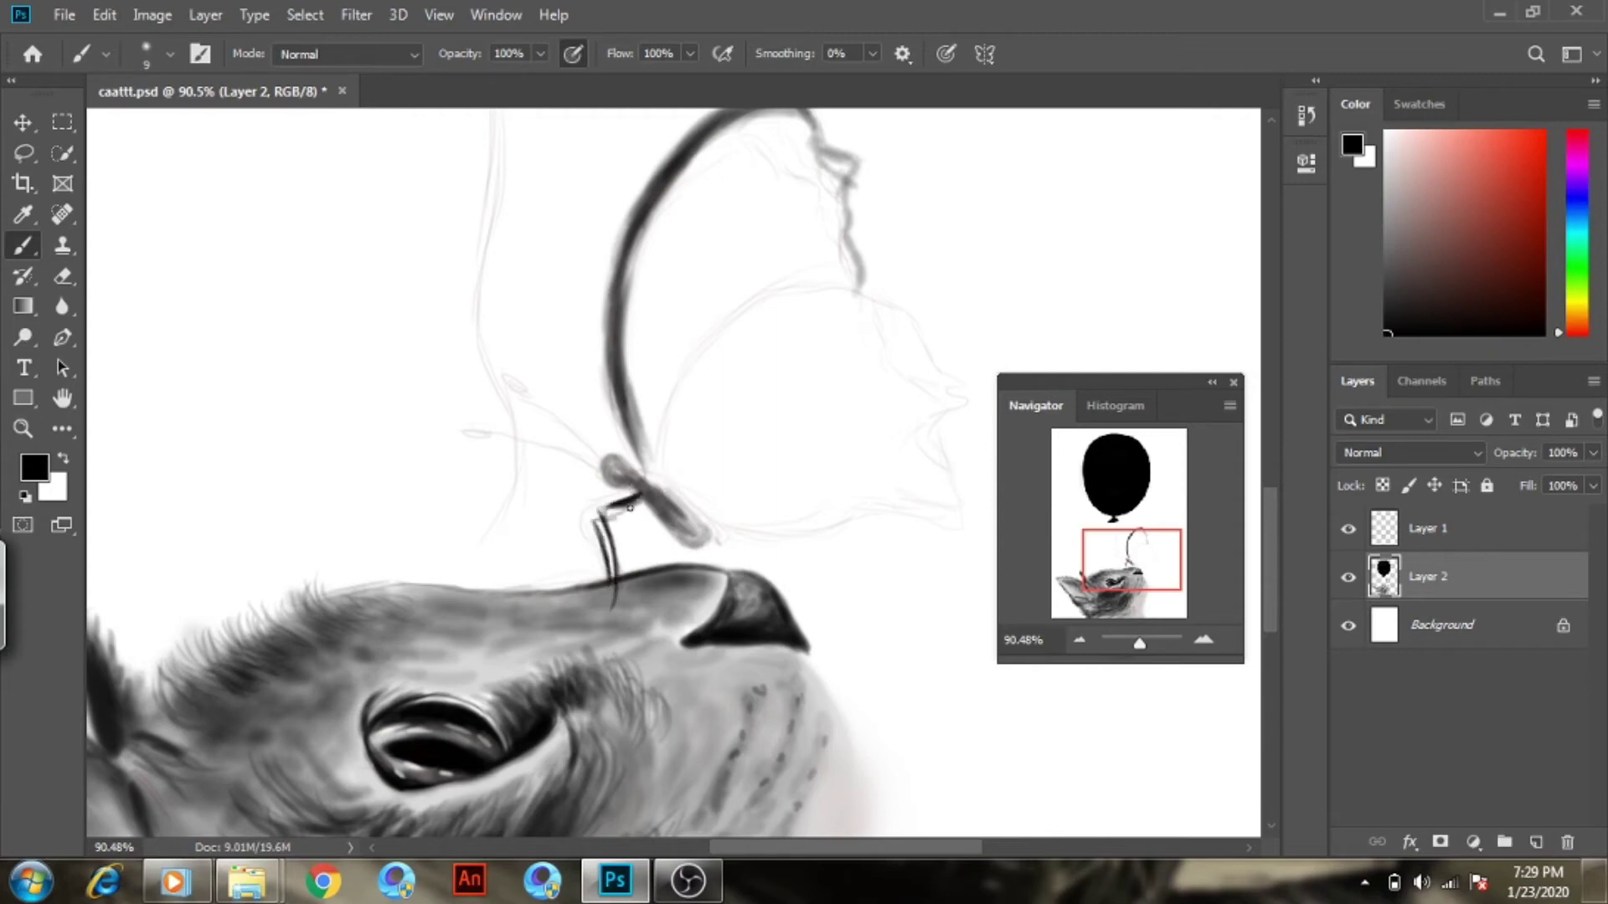
{"action": "key", "text": "bracketright"}
{"action": "key", "text": "bracketright"}
{"action": "key", "text": "bracketright"}
{"action": "mouse_move", "coordinate": [644, 489]}
{"action": "left_mouse_down"}
{"action": "mouse_move", "coordinate": [704, 536]}
{"action": "mouse_move", "coordinate": [619, 251]}
{"action": "left_mouse_up"}
{"action": "mouse_move", "coordinate": [686, 519]}
{"action": "left_mouse_down"}
{"action": "mouse_move", "coordinate": [801, 299]}
{"action": "mouse_move", "coordinate": [951, 413]}
{"action": "mouse_move", "coordinate": [779, 549]}
{"action": "mouse_move", "coordinate": [851, 519]}
{"action": "mouse_move", "coordinate": [772, 305]}
{"action": "mouse_move", "coordinate": [937, 485]}
{"action": "mouse_move", "coordinate": [904, 388]}
{"action": "mouse_move", "coordinate": [653, 401]}
{"action": "mouse_move", "coordinate": [802, 147]}
{"action": "mouse_move", "coordinate": [662, 435]}
{"action": "mouse_move", "coordinate": [670, 159]}
{"action": "mouse_move", "coordinate": [639, 280]}
{"action": "mouse_move", "coordinate": [700, 399]}
{"action": "mouse_move", "coordinate": [753, 358]}
{"action": "mouse_move", "coordinate": [818, 459]}
{"action": "mouse_move", "coordinate": [761, 444]}
{"action": "left_mouse_up"}
{"action": "key", "text": "bracketright"}
{"action": "key", "text": "bracketright"}
{"action": "key", "text": "bracketright"}
{"action": "left_click_drag", "start_coordinate": [837, 436], "coordinate": [904, 410]}
{"action": "key", "text": "bracketleft"}
{"action": "key", "text": "bracketleft"}
{"action": "key", "text": "bracketleft"}
{"action": "left_click_drag", "start_coordinate": [805, 265], "coordinate": [864, 461]}
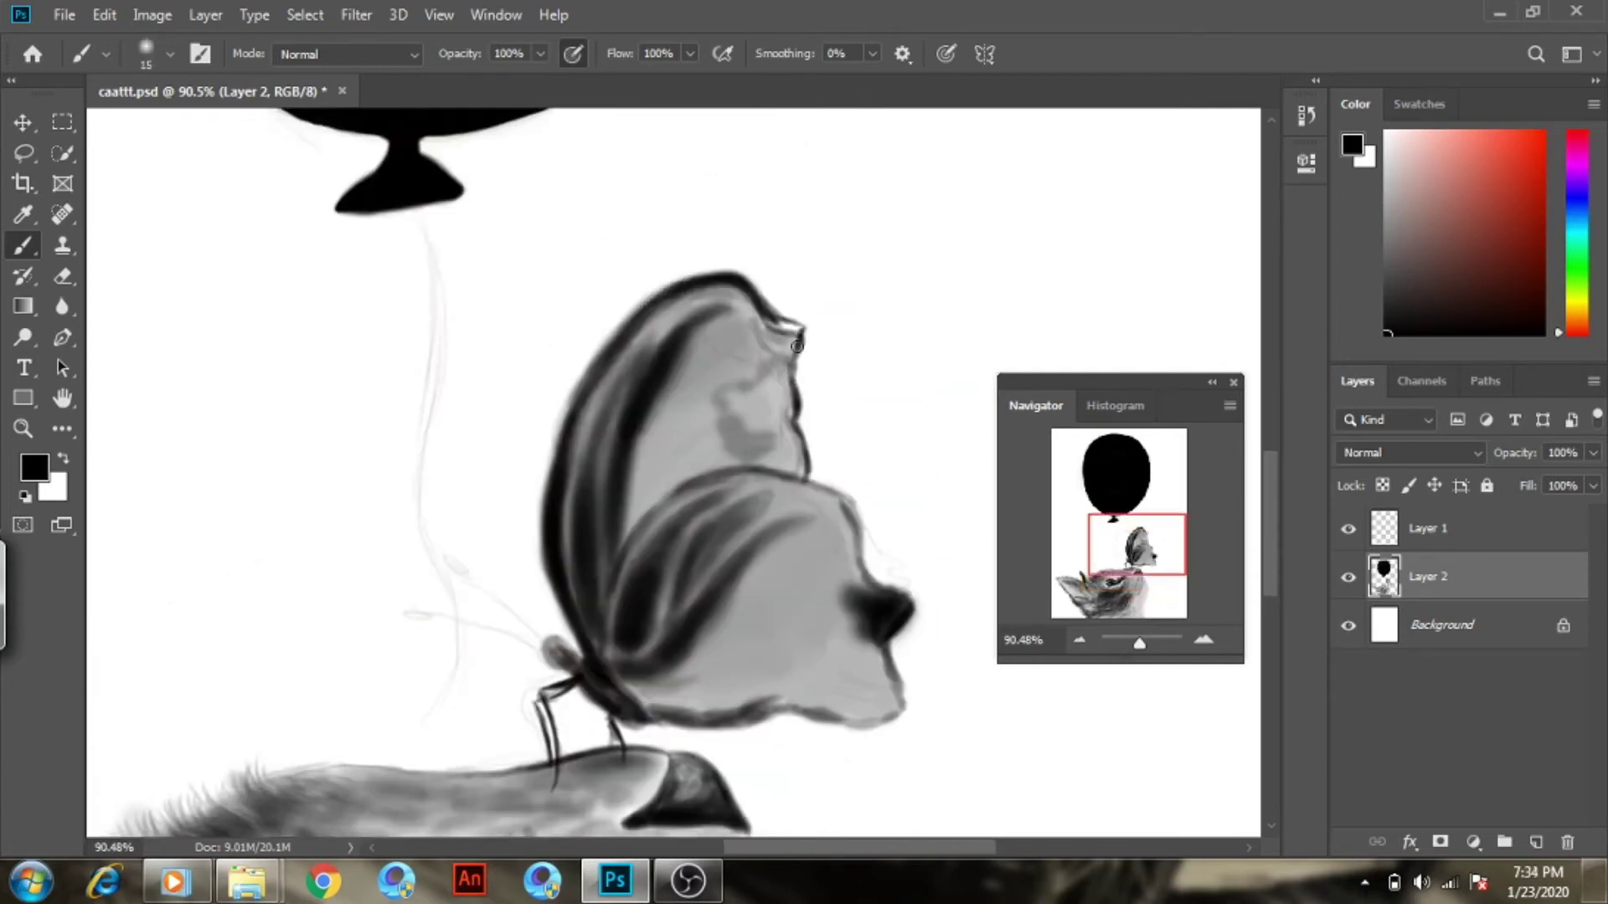
{"action": "mouse_move", "coordinate": [477, 428]}
{"action": "left_mouse_down"}
{"action": "mouse_move", "coordinate": [501, 586]}
{"action": "mouse_move", "coordinate": [494, 712]}
{"action": "mouse_move", "coordinate": [469, 574]}
{"action": "left_mouse_up"}
Shade the butterfly's upper and lower wings with dark streaks using a larger brush
{"action": "key", "text": "bracketright"}
{"action": "key", "text": "bracketright"}
{"action": "key", "text": "bracketright"}
{"action": "mouse_move", "coordinate": [711, 377]}
{"action": "left_mouse_down"}
{"action": "mouse_move", "coordinate": [779, 195]}
{"action": "mouse_move", "coordinate": [804, 327]}
{"action": "mouse_move", "coordinate": [829, 193]}
{"action": "mouse_move", "coordinate": [737, 168]}
{"action": "mouse_move", "coordinate": [798, 396]}
{"action": "mouse_move", "coordinate": [887, 536]}
{"action": "mouse_move", "coordinate": [670, 573]}
{"action": "mouse_move", "coordinate": [764, 549]}
{"action": "mouse_move", "coordinate": [654, 502]}
{"action": "mouse_move", "coordinate": [754, 511]}
{"action": "left_mouse_up"}
{"action": "left_click_drag", "start_coordinate": [754, 351], "coordinate": [888, 453]}
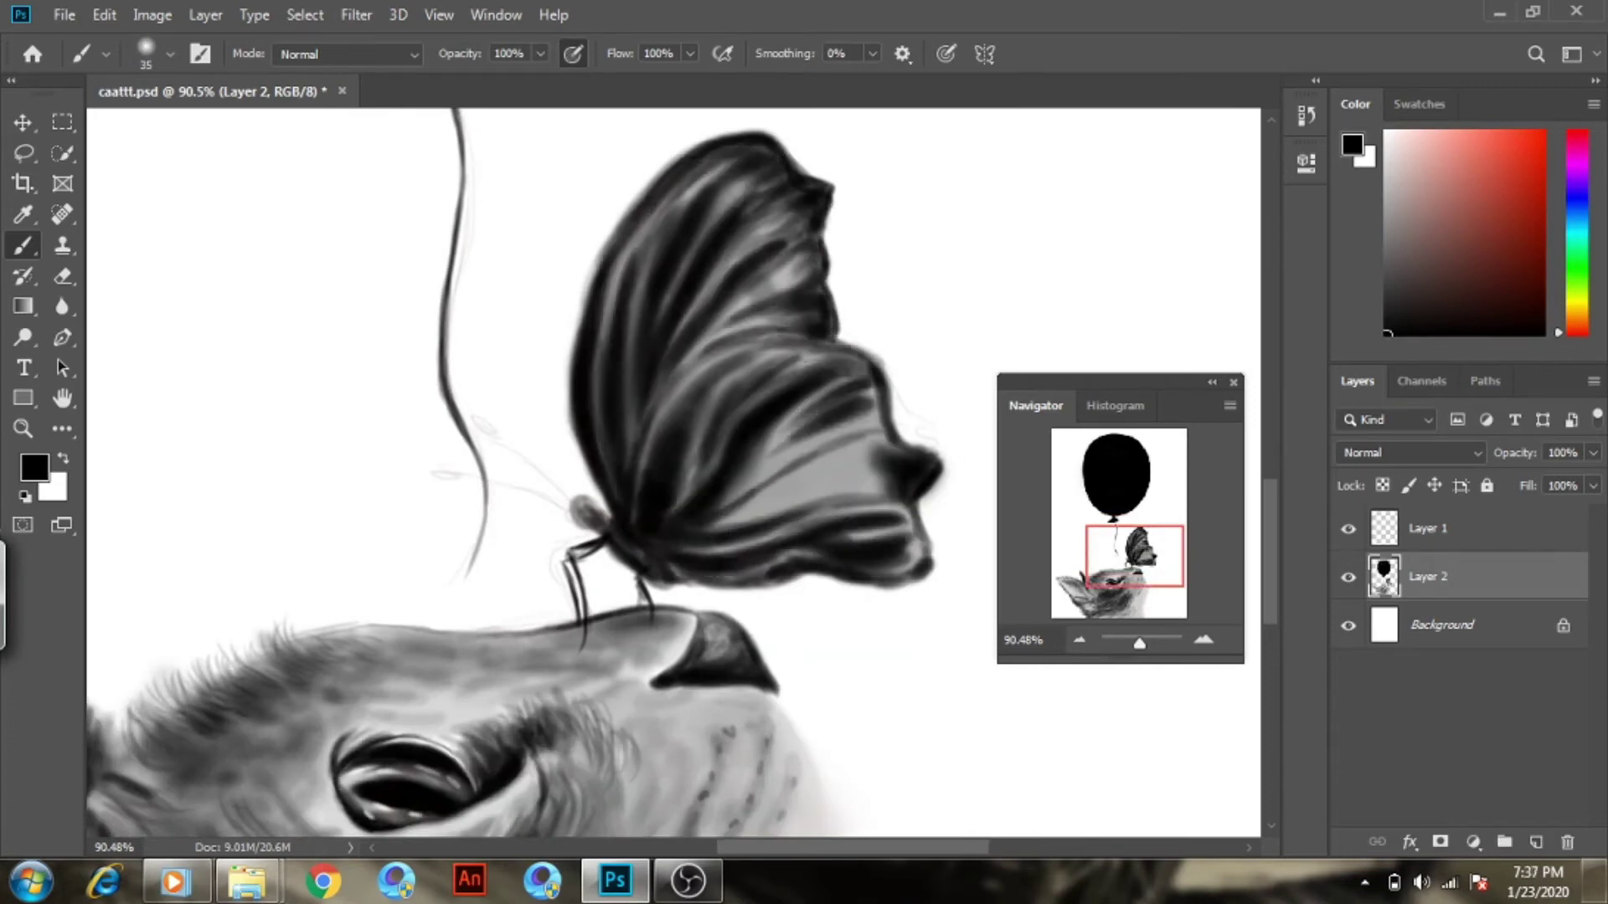
{"action": "left_click_drag", "start_coordinate": [879, 351], "coordinate": [753, 494]}
{"action": "left_click_drag", "start_coordinate": [896, 444], "coordinate": [720, 519]}
{"action": "mouse_move", "coordinate": [1114, 549]}
{"action": "left_mouse_down"}
{"action": "mouse_move", "coordinate": [1169, 580]}
{"action": "mouse_move", "coordinate": [1169, 567]}
{"action": "left_mouse_up"}
{"action": "mouse_move", "coordinate": [535, 334]}
{"action": "left_mouse_down"}
{"action": "mouse_move", "coordinate": [481, 484]}
{"action": "mouse_move", "coordinate": [575, 574]}
{"action": "mouse_move", "coordinate": [452, 641]}
{"action": "mouse_move", "coordinate": [753, 544]}
{"action": "left_mouse_up"}
Paint light grey streaks and highlights along the wing folds with a smaller brush
{"action": "left_click", "coordinate": [452, 641], "text": "alt"}
{"action": "key", "text": "bracketleft"}
{"action": "scroll", "coordinate": [534, 496], "scroll_direction": "up", "scroll_amount": 3}
{"action": "key", "text": "bracketleft"}
{"action": "key", "text": "bracketleft"}
{"action": "key", "text": "bracketleft"}
{"action": "left_click_drag", "start_coordinate": [368, 343], "coordinate": [356, 628]}
{"action": "left_click_drag", "start_coordinate": [569, 443], "coordinate": [431, 577]}
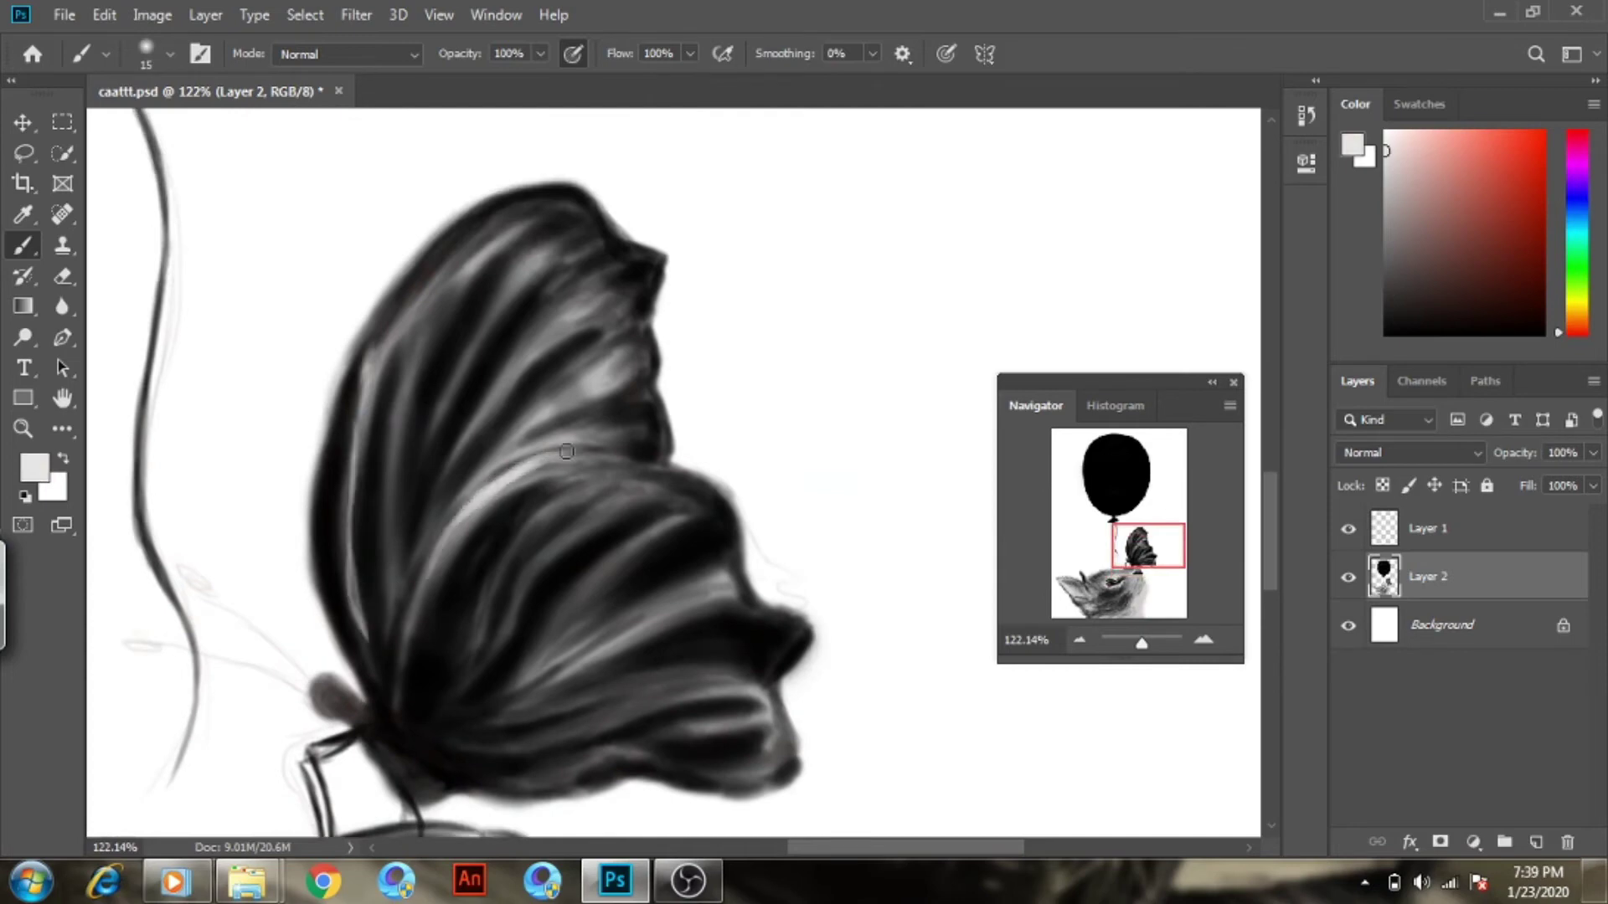
{"action": "left_click_drag", "start_coordinate": [649, 448], "coordinate": [398, 695]}
Add dark strokes, then lighter grey strokes, across the butterfly's upper wing
{"action": "key", "text": "bracketright"}
{"action": "key", "text": "bracketright"}
{"action": "key", "text": "bracketright"}
{"action": "mouse_move", "coordinate": [469, 444]}
{"action": "left_mouse_down"}
{"action": "mouse_move", "coordinate": [509, 280]}
{"action": "mouse_move", "coordinate": [531, 333]}
{"action": "left_mouse_up"}
{"action": "left_click", "coordinate": [592, 287], "text": "alt"}
{"action": "left_click_drag", "start_coordinate": [619, 285], "coordinate": [519, 369]}
{"action": "left_click_drag", "start_coordinate": [535, 201], "coordinate": [377, 352]}
Zoom out to view the whole painting and reset the paint colour to black
{"action": "scroll", "coordinate": [519, 369], "scroll_direction": "down", "scroll_amount": 3}
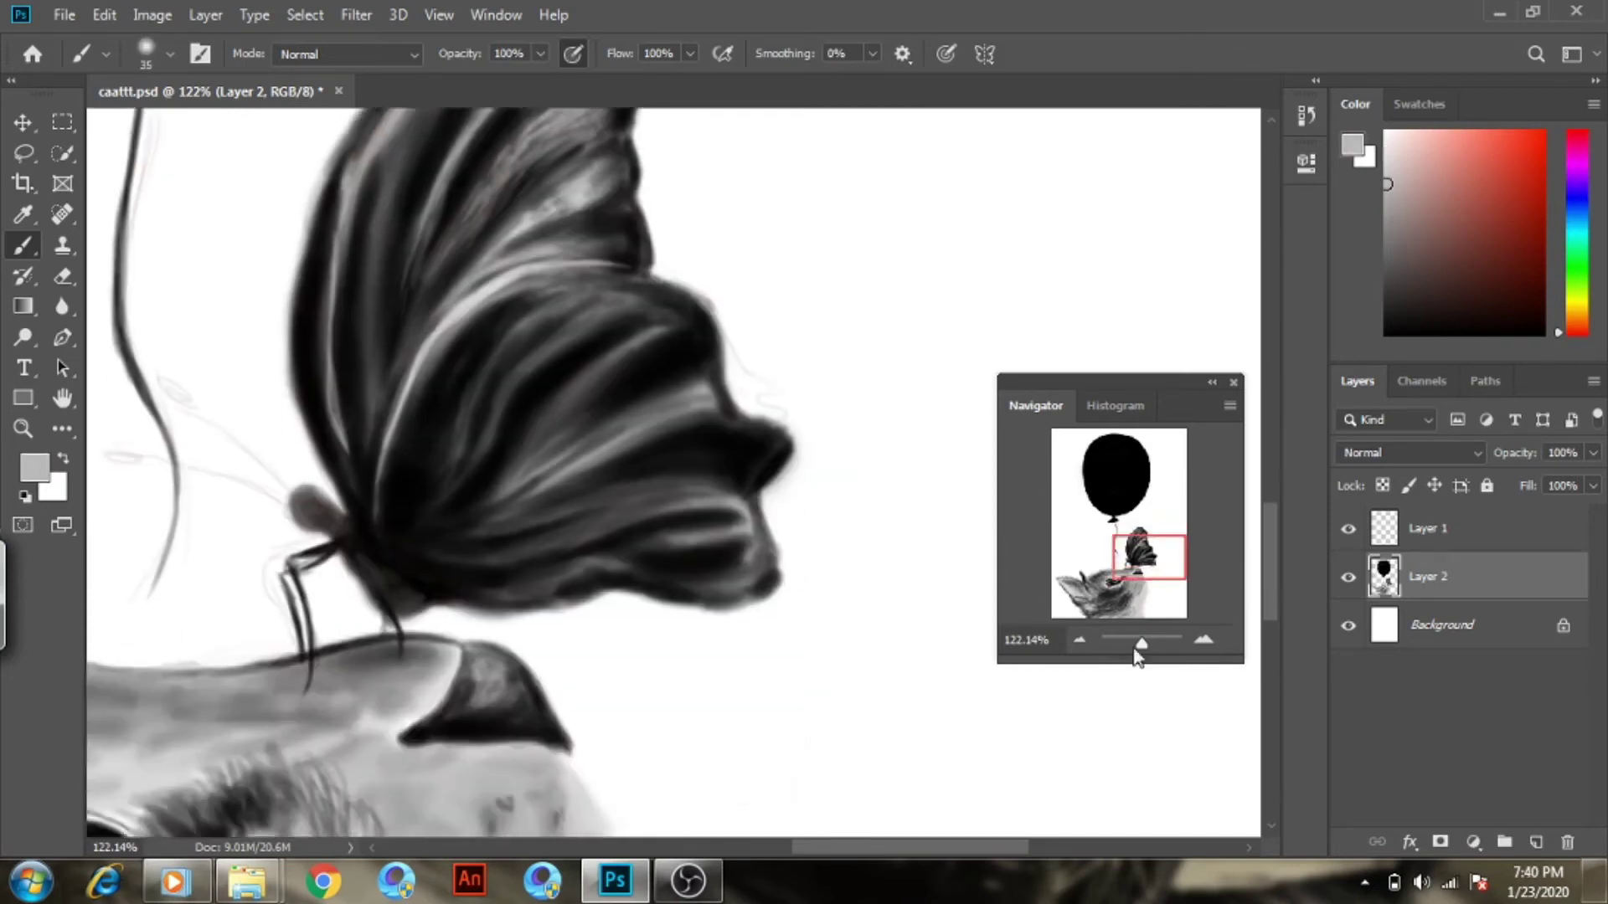
{"action": "scroll", "coordinate": [662, 536], "scroll_direction": "up", "scroll_amount": 5}
{"action": "scroll", "coordinate": [670, 544], "scroll_direction": "up", "scroll_amount": 2}
{"action": "key", "text": "bracketleft"}
{"action": "key", "text": "bracketleft"}
{"action": "key", "text": "bracketleft"}
{"action": "scroll", "coordinate": [628, 621], "scroll_direction": "down", "scroll_amount": 5}
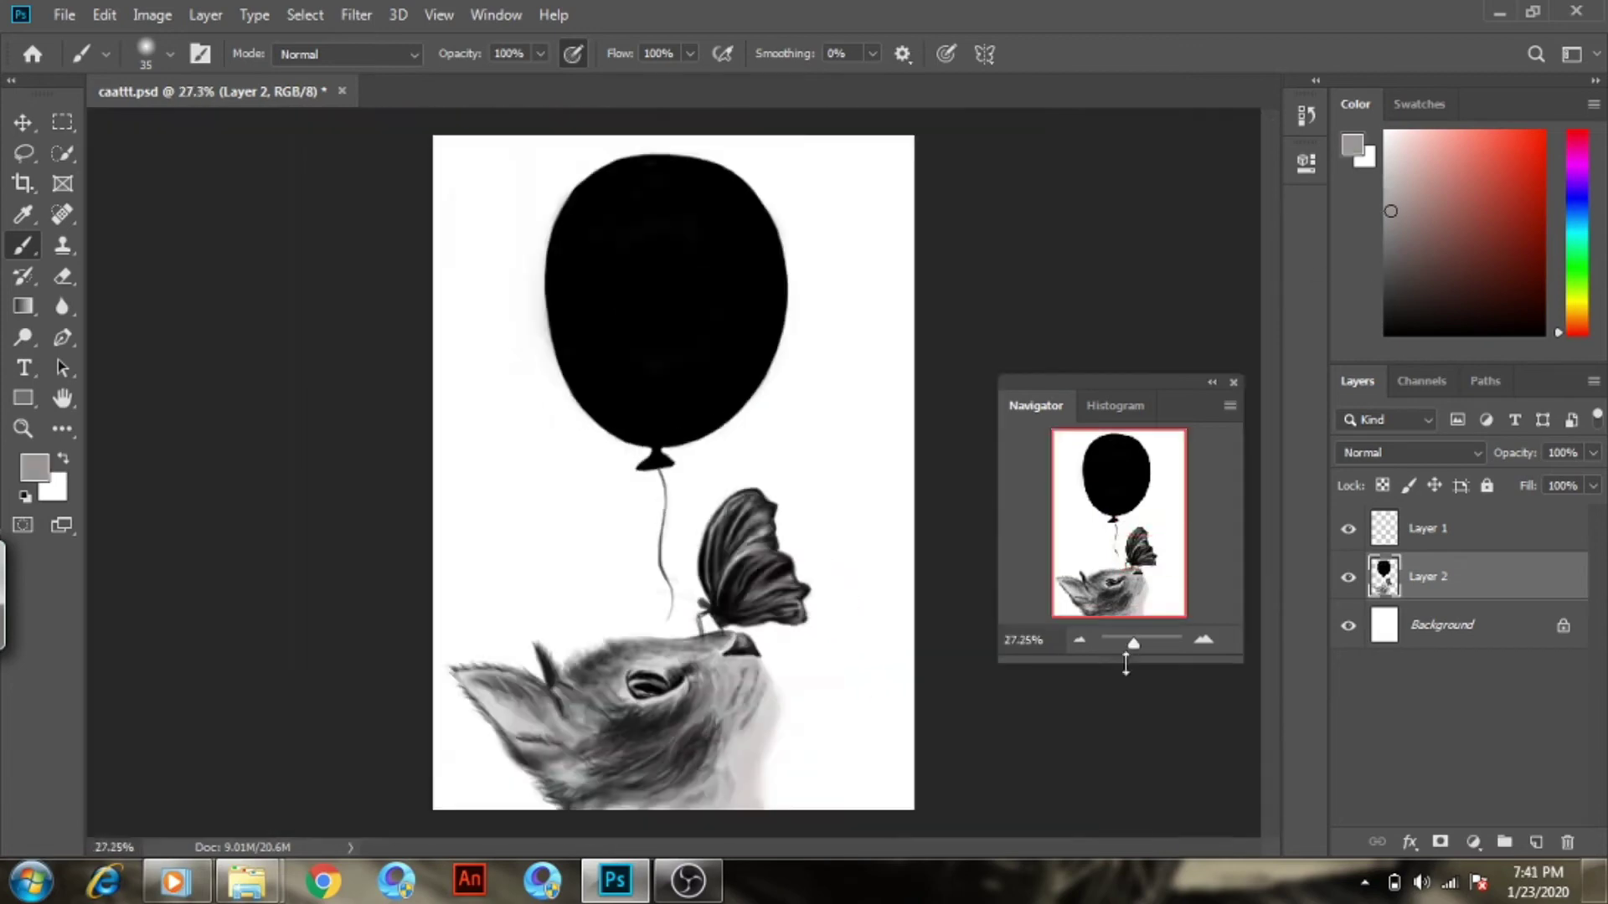
{"action": "key", "text": "d"}
{"action": "scroll", "coordinate": [638, 510], "scroll_direction": "up", "scroll_amount": 4}
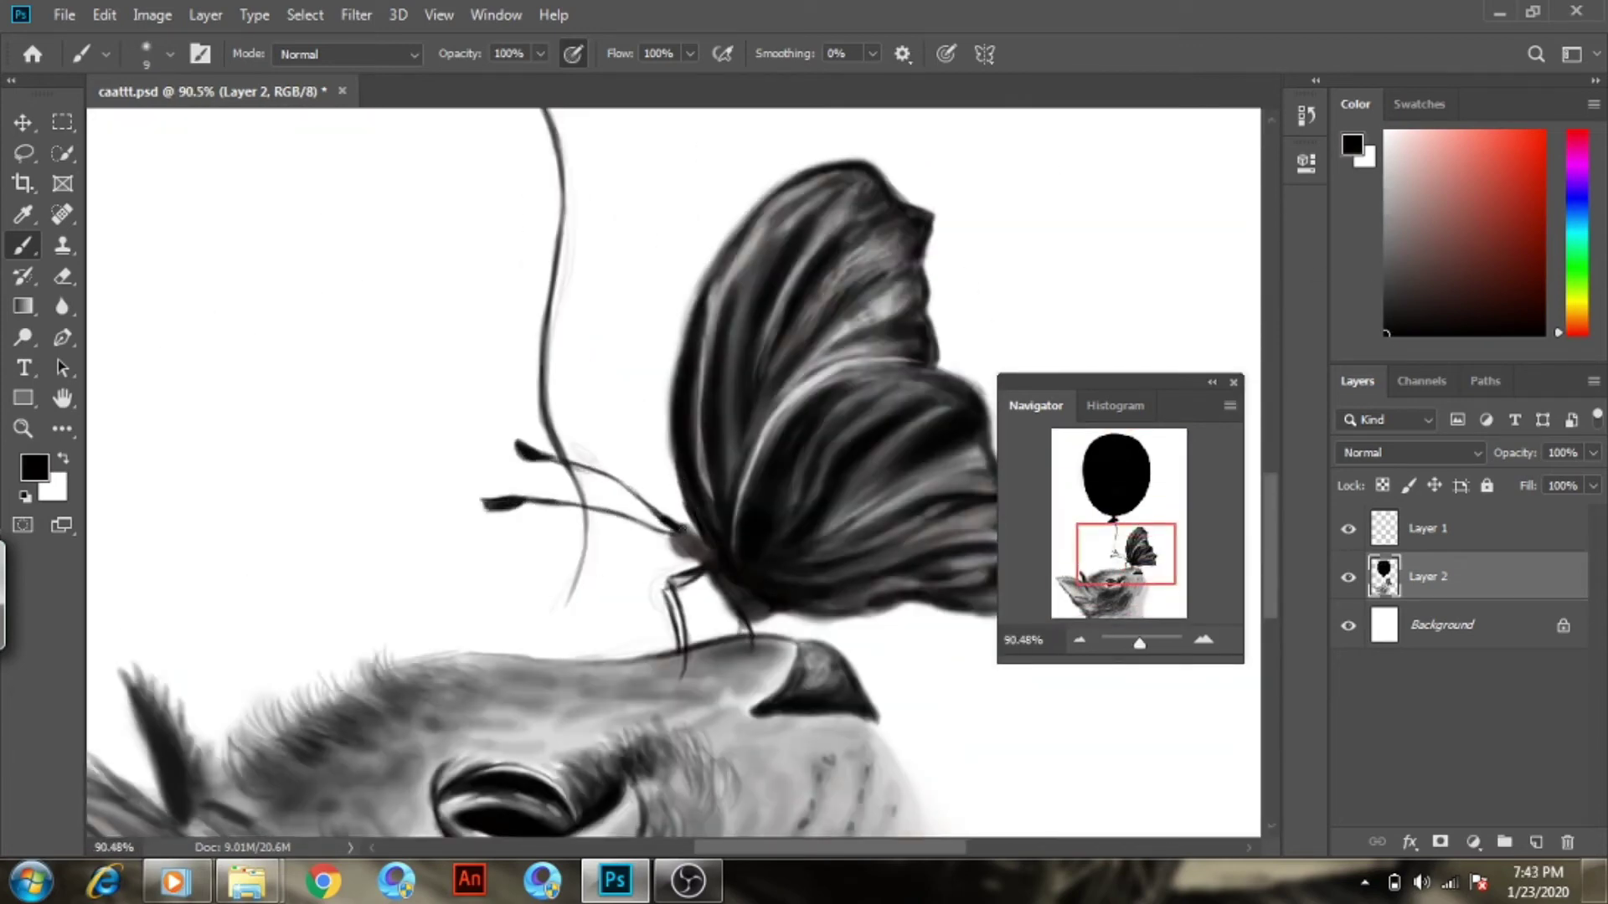
{"action": "scroll", "coordinate": [497, 501], "scroll_direction": "down", "scroll_amount": 5}
Paint grey over the black balloon, then undo the mottled strokes
{"action": "key", "text": "slash"}
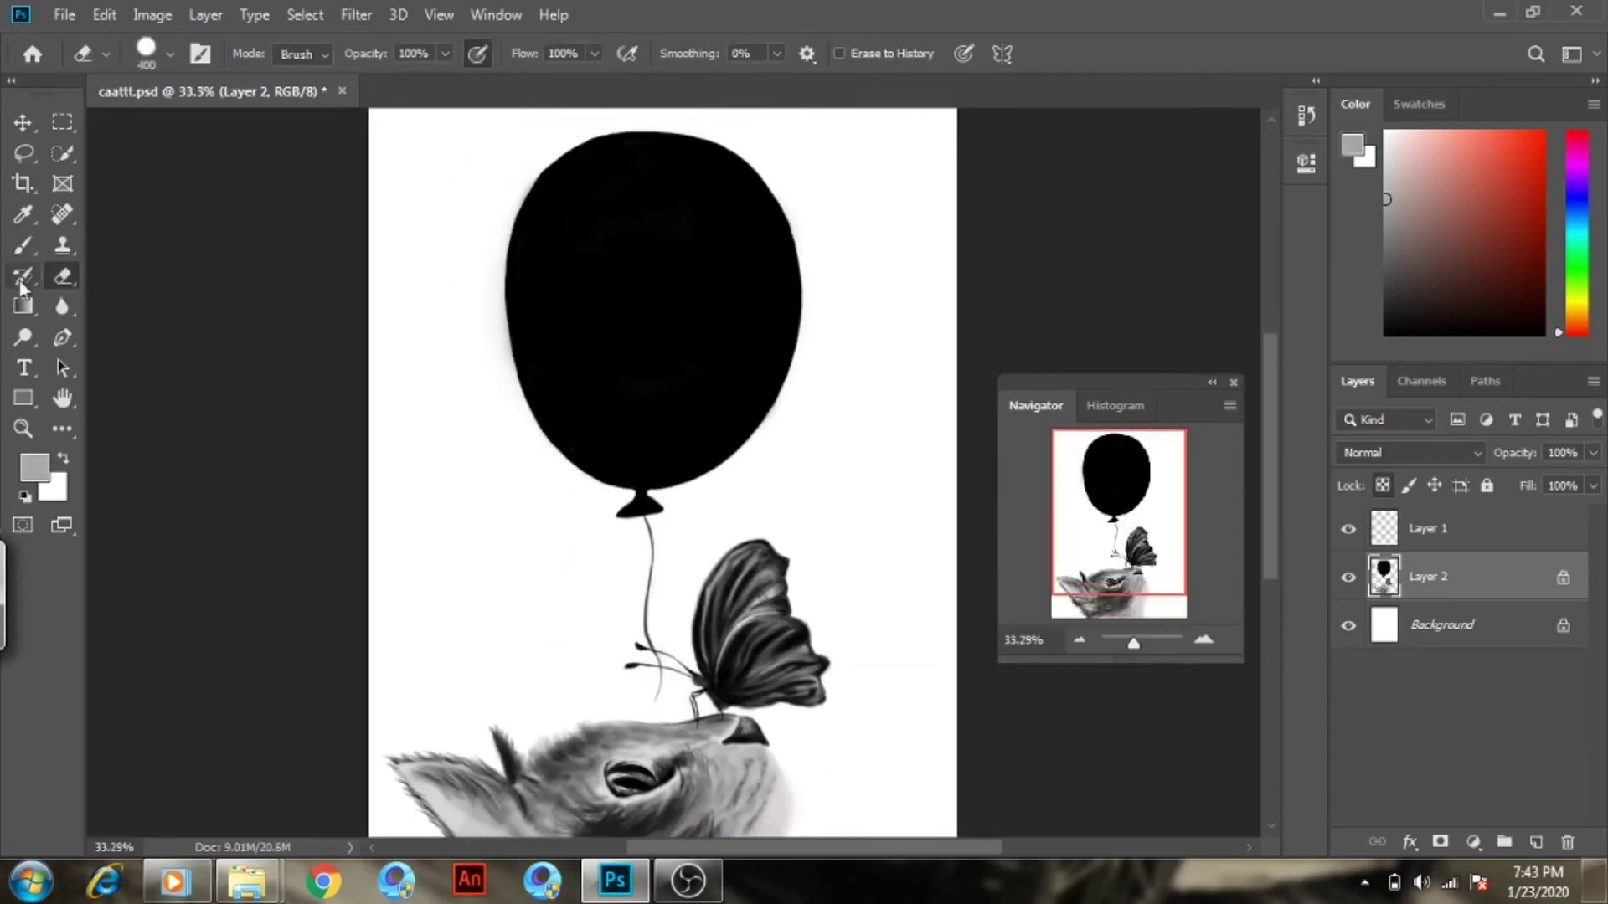
{"action": "mouse_move", "coordinate": [586, 293]}
{"action": "left_mouse_down"}
{"action": "mouse_move", "coordinate": [747, 268]}
{"action": "mouse_move", "coordinate": [682, 83]}
{"action": "mouse_move", "coordinate": [574, 161]}
{"action": "left_mouse_up"}
{"action": "left_click", "coordinate": [1387, 317]}
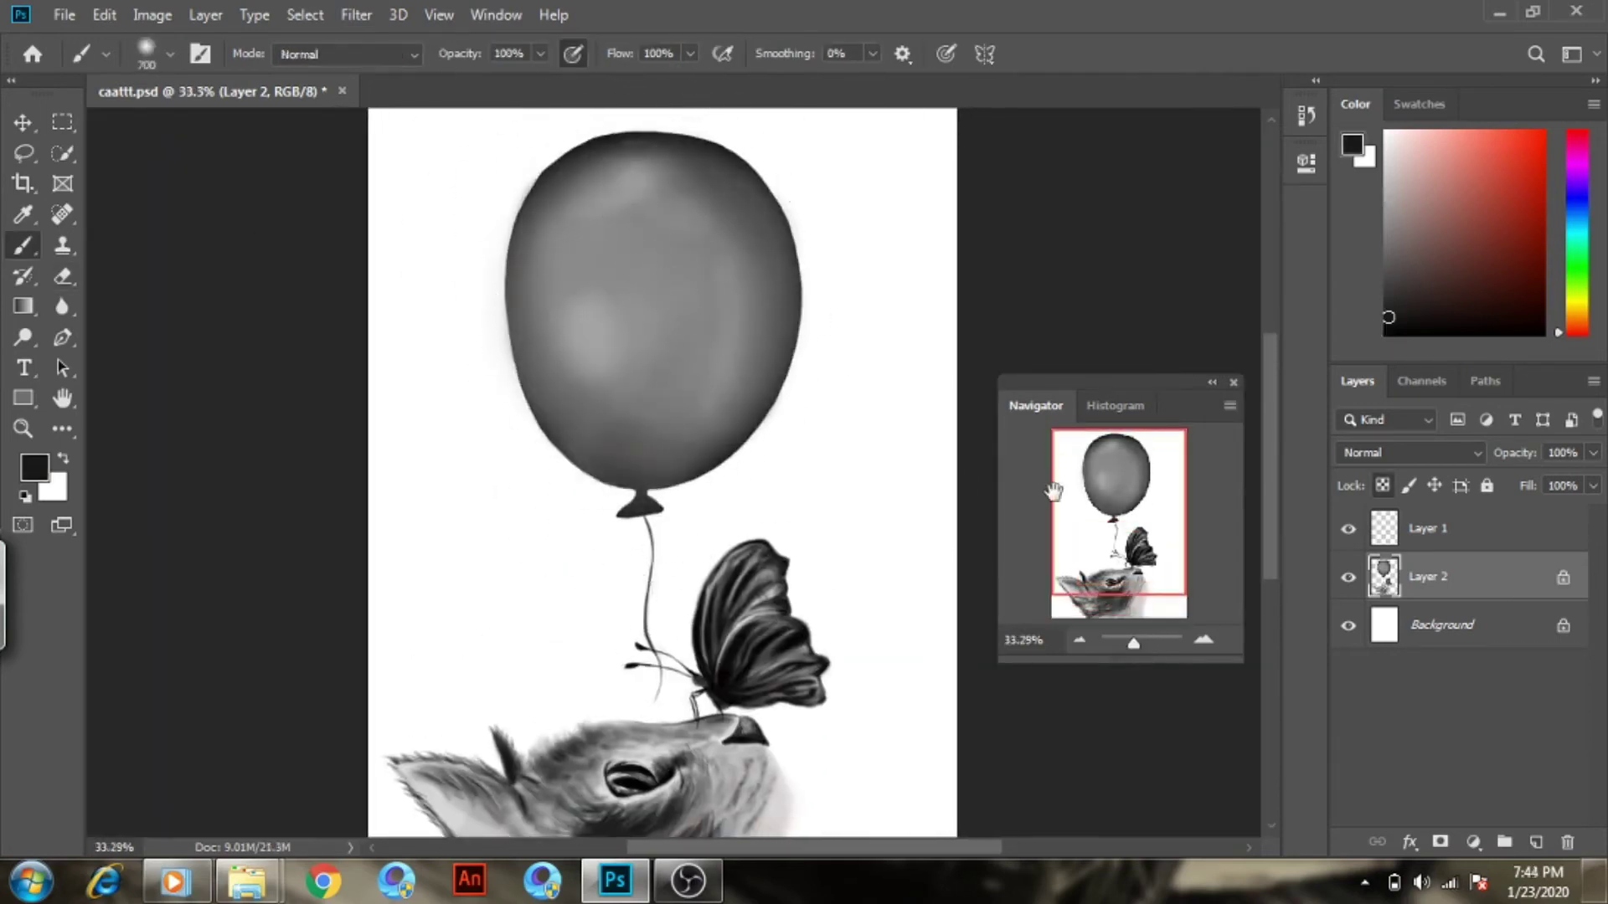
{"action": "key", "text": "ctrl+z"}
Add light grey highlights along the balloon's top, left edge, right side and centre
{"action": "left_click", "coordinate": [1386, 182]}
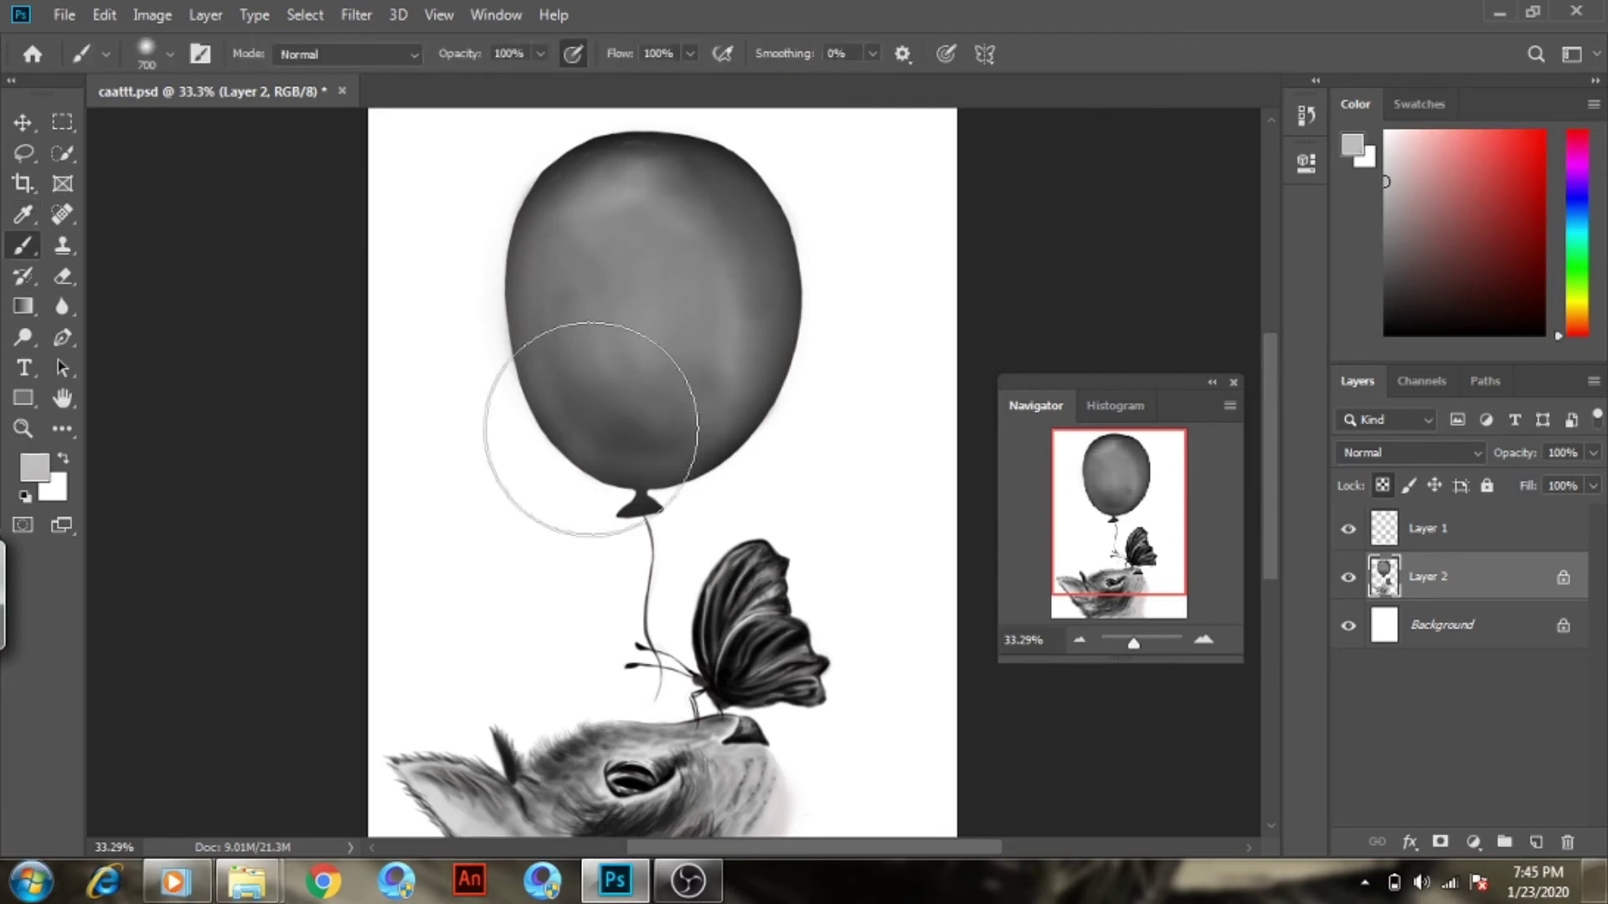
{"action": "key", "text": "bracketleft"}
{"action": "key", "text": "bracketleft"}
{"action": "key", "text": "bracketleft"}
{"action": "mouse_move", "coordinate": [678, 171]}
{"action": "left_mouse_down"}
{"action": "mouse_move", "coordinate": [606, 176]}
{"action": "mouse_move", "coordinate": [695, 178]}
{"action": "left_mouse_up"}
{"action": "left_click_drag", "start_coordinate": [549, 235], "coordinate": [546, 335]}
{"action": "left_click_drag", "start_coordinate": [737, 251], "coordinate": [678, 469]}
{"action": "left_click_drag", "start_coordinate": [586, 302], "coordinate": [596, 368]}
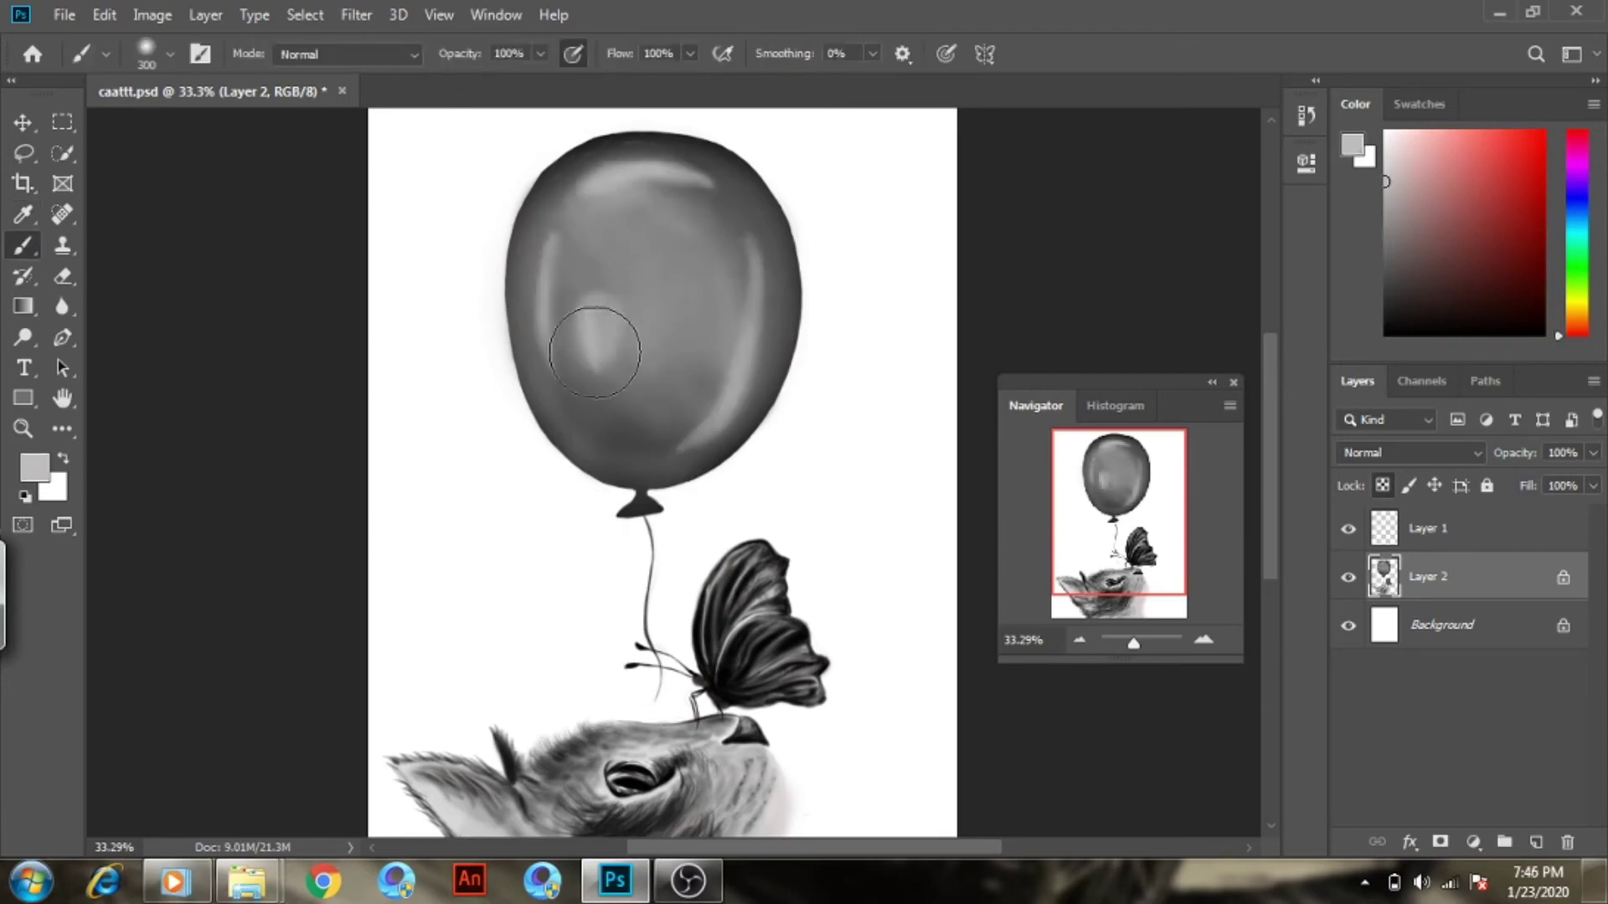
{"action": "left_click_drag", "start_coordinate": [732, 260], "coordinate": [720, 360]}
{"action": "left_click_drag", "start_coordinate": [735, 197], "coordinate": [592, 305]}
Add a near-white glint near the balloon top with a 200 brush, then start dark fur on the kitten's head
{"action": "left_click", "coordinate": [1390, 137]}
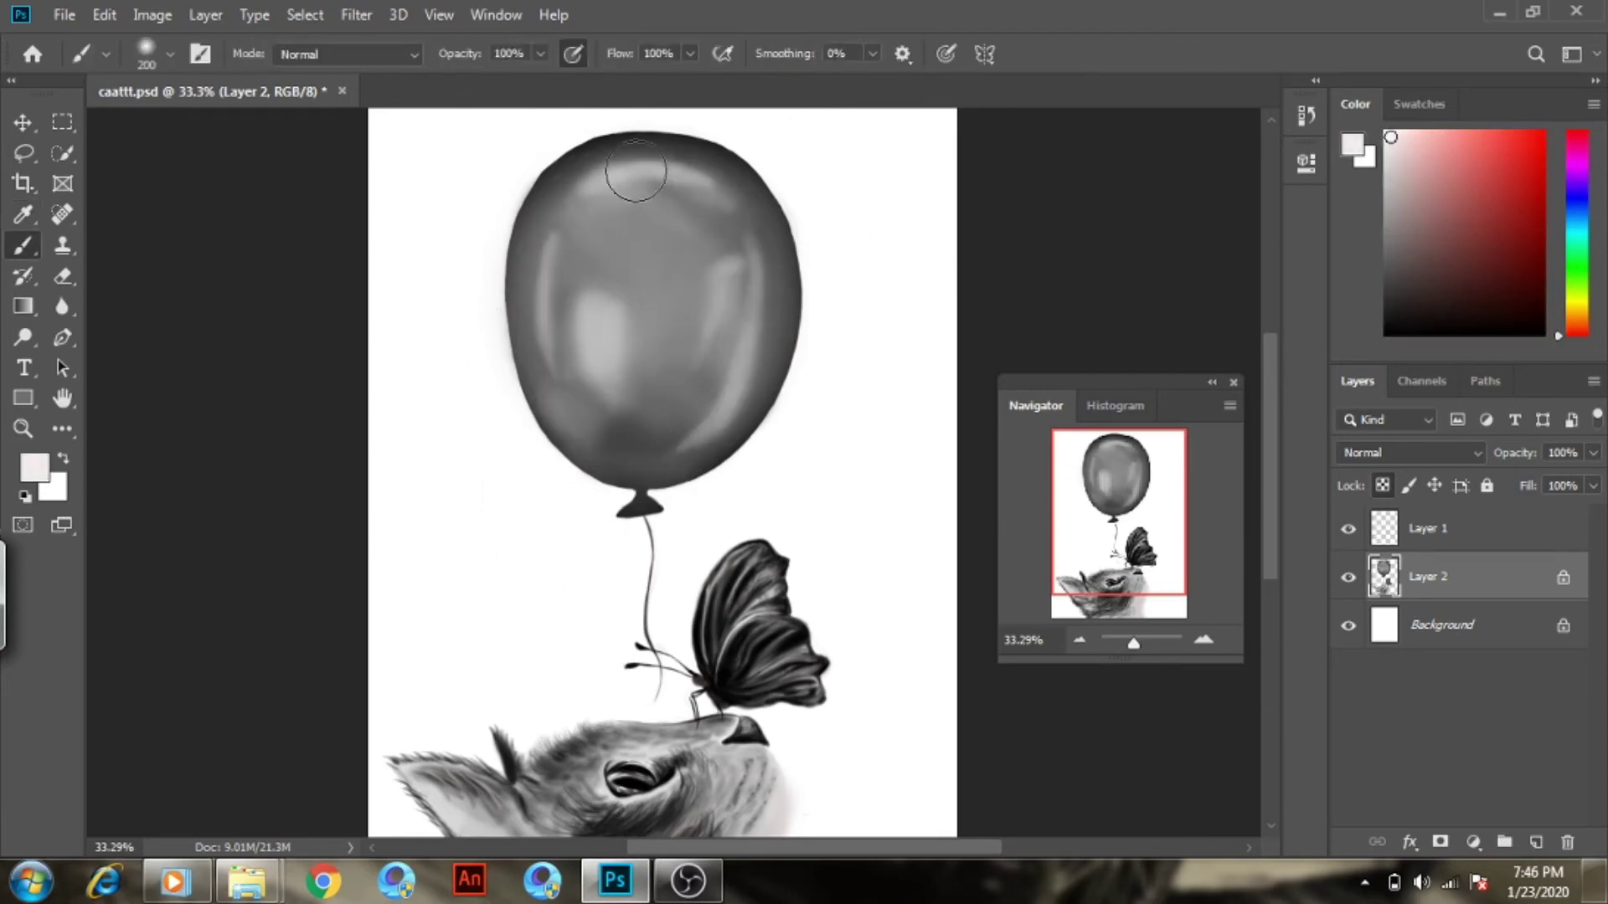
{"action": "key", "text": "bracketleft"}
{"action": "key", "text": "bracketleft"}
{"action": "key", "text": "bracketleft"}
{"action": "mouse_move", "coordinate": [1133, 642]}
{"action": "left_mouse_down"}
{"action": "mouse_move", "coordinate": [1151, 642]}
{"action": "mouse_move", "coordinate": [1138, 642]}
{"action": "left_mouse_up"}
{"action": "key", "text": "bracketleft"}
{"action": "key", "text": "bracketleft"}
{"action": "key", "text": "bracketleft"}
{"action": "key", "text": "d"}
{"action": "left_click_drag", "start_coordinate": [863, 561], "coordinate": [816, 674]}
Paint dark fur strokes over the kitten's head, face, neck and cheek
{"action": "left_click_drag", "start_coordinate": [494, 699], "coordinate": [427, 758]}
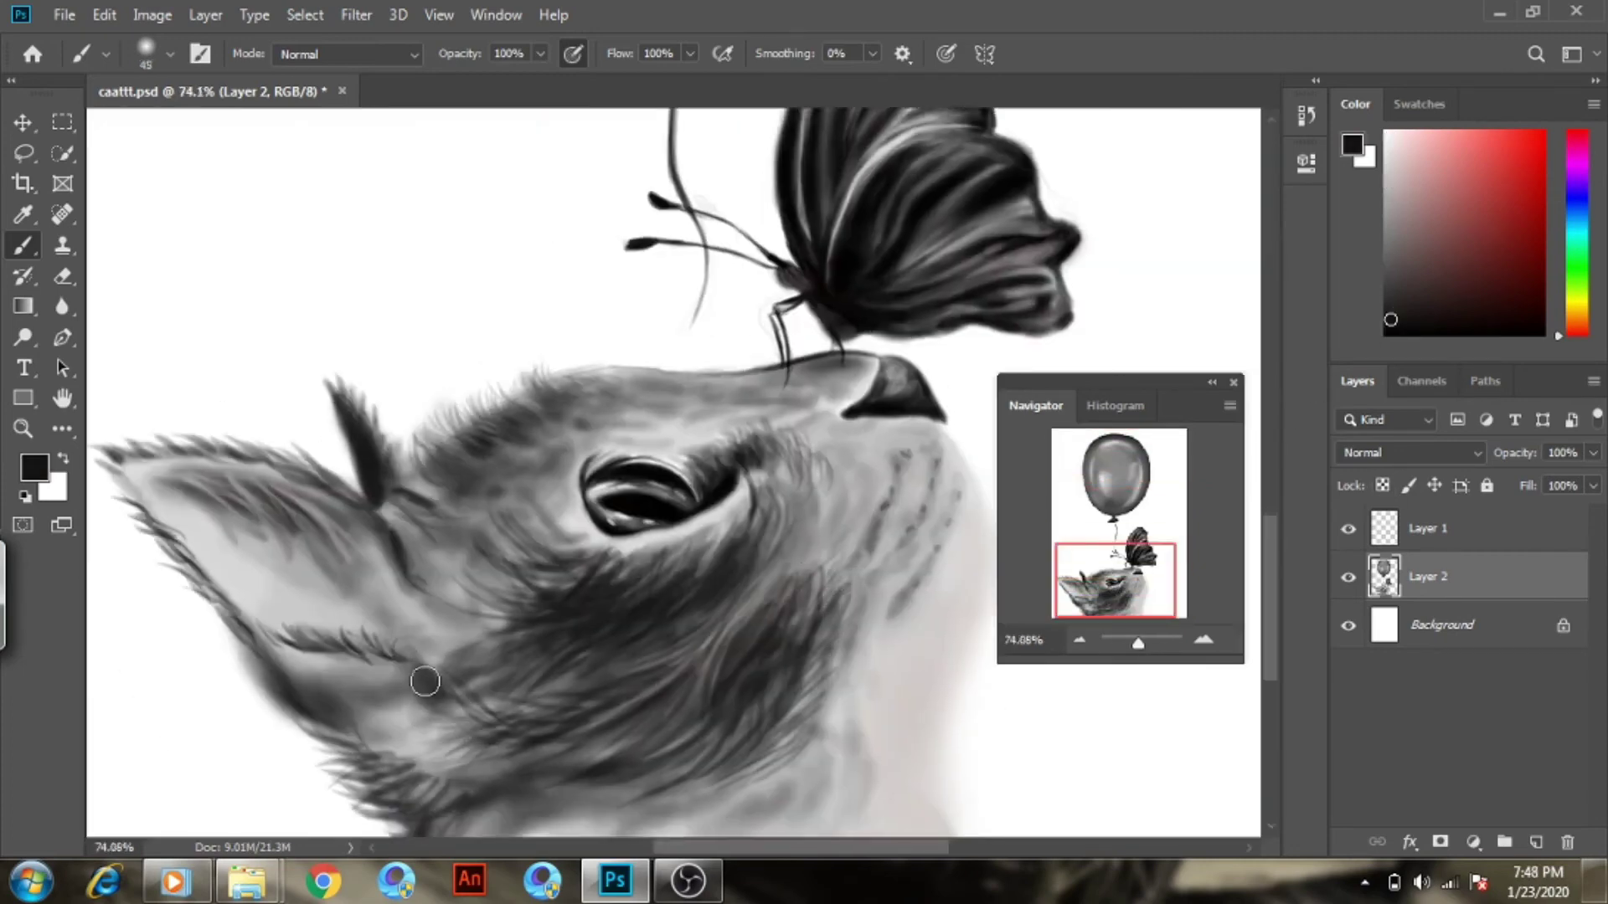
{"action": "left_click_drag", "start_coordinate": [485, 669], "coordinate": [318, 711]}
{"action": "left_click_drag", "start_coordinate": [377, 782], "coordinate": [310, 670]}
{"action": "key", "text": "bracketleft"}
{"action": "key", "text": "bracketleft"}
{"action": "left_click_drag", "start_coordinate": [435, 687], "coordinate": [343, 711]}
{"action": "left_click_drag", "start_coordinate": [494, 670], "coordinate": [411, 737]}
{"action": "left_click_drag", "start_coordinate": [444, 620], "coordinate": [410, 687]}
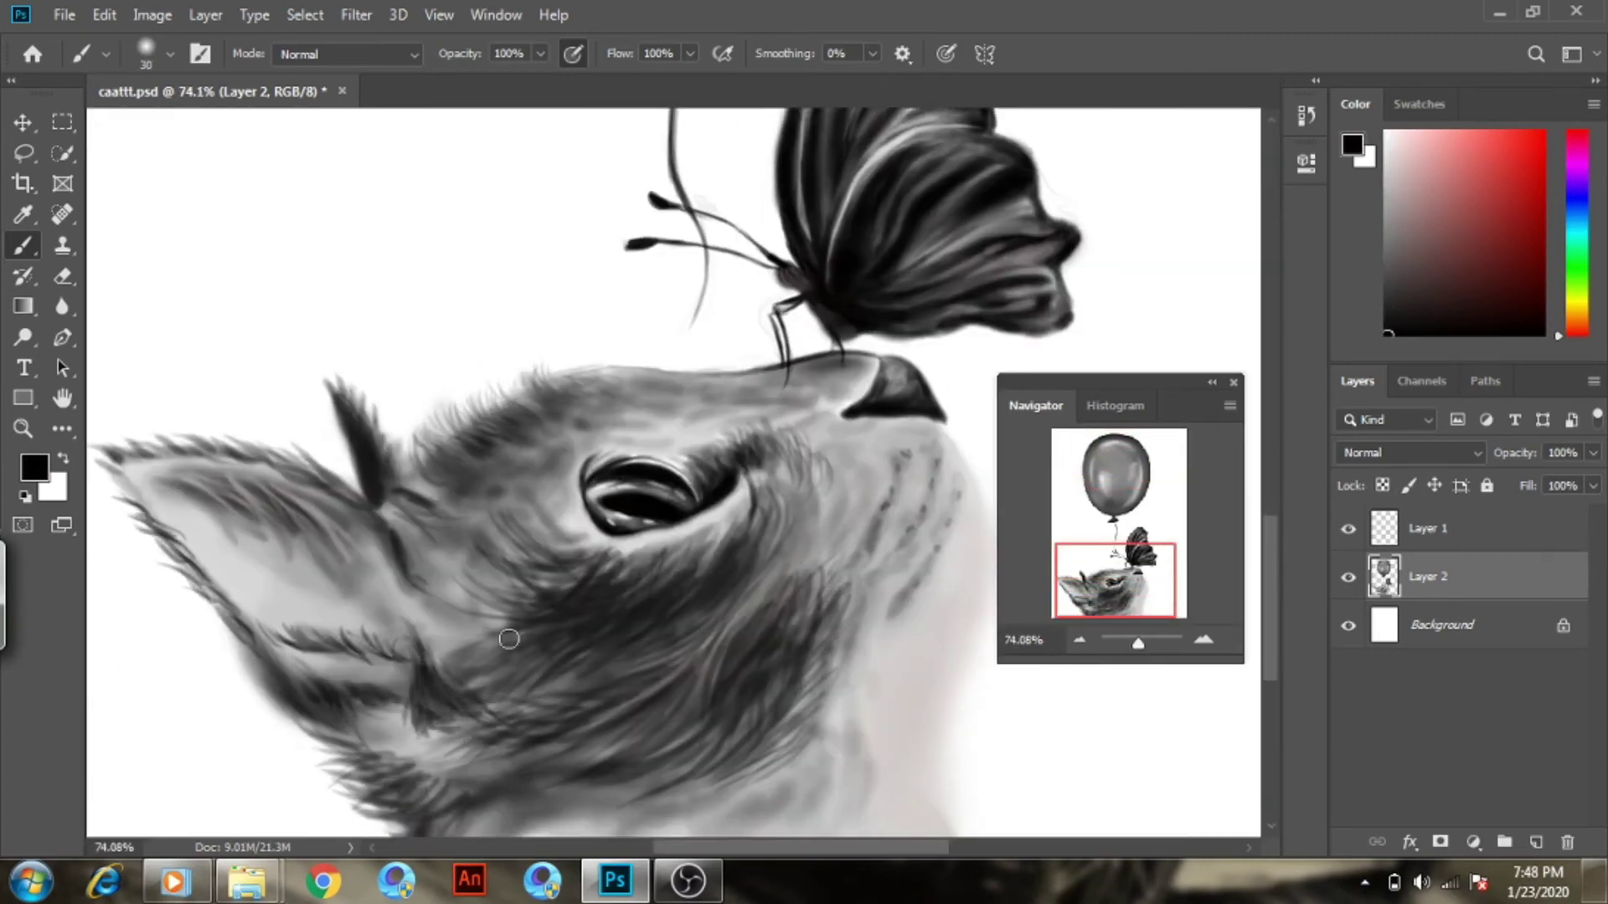
Add dark fur above and below the eye, beside the cheek, and on the ear
{"action": "mouse_move", "coordinate": [456, 479]}
{"action": "left_mouse_down"}
{"action": "mouse_move", "coordinate": [544, 443]}
{"action": "mouse_move", "coordinate": [444, 435]}
{"action": "left_mouse_up"}
{"action": "left_click_drag", "start_coordinate": [594, 527], "coordinate": [469, 587]}
{"action": "left_click_drag", "start_coordinate": [578, 577], "coordinate": [469, 599]}
{"action": "left_click_drag", "start_coordinate": [795, 477], "coordinate": [750, 599]}
{"action": "left_click_drag", "start_coordinate": [804, 465], "coordinate": [771, 553]}
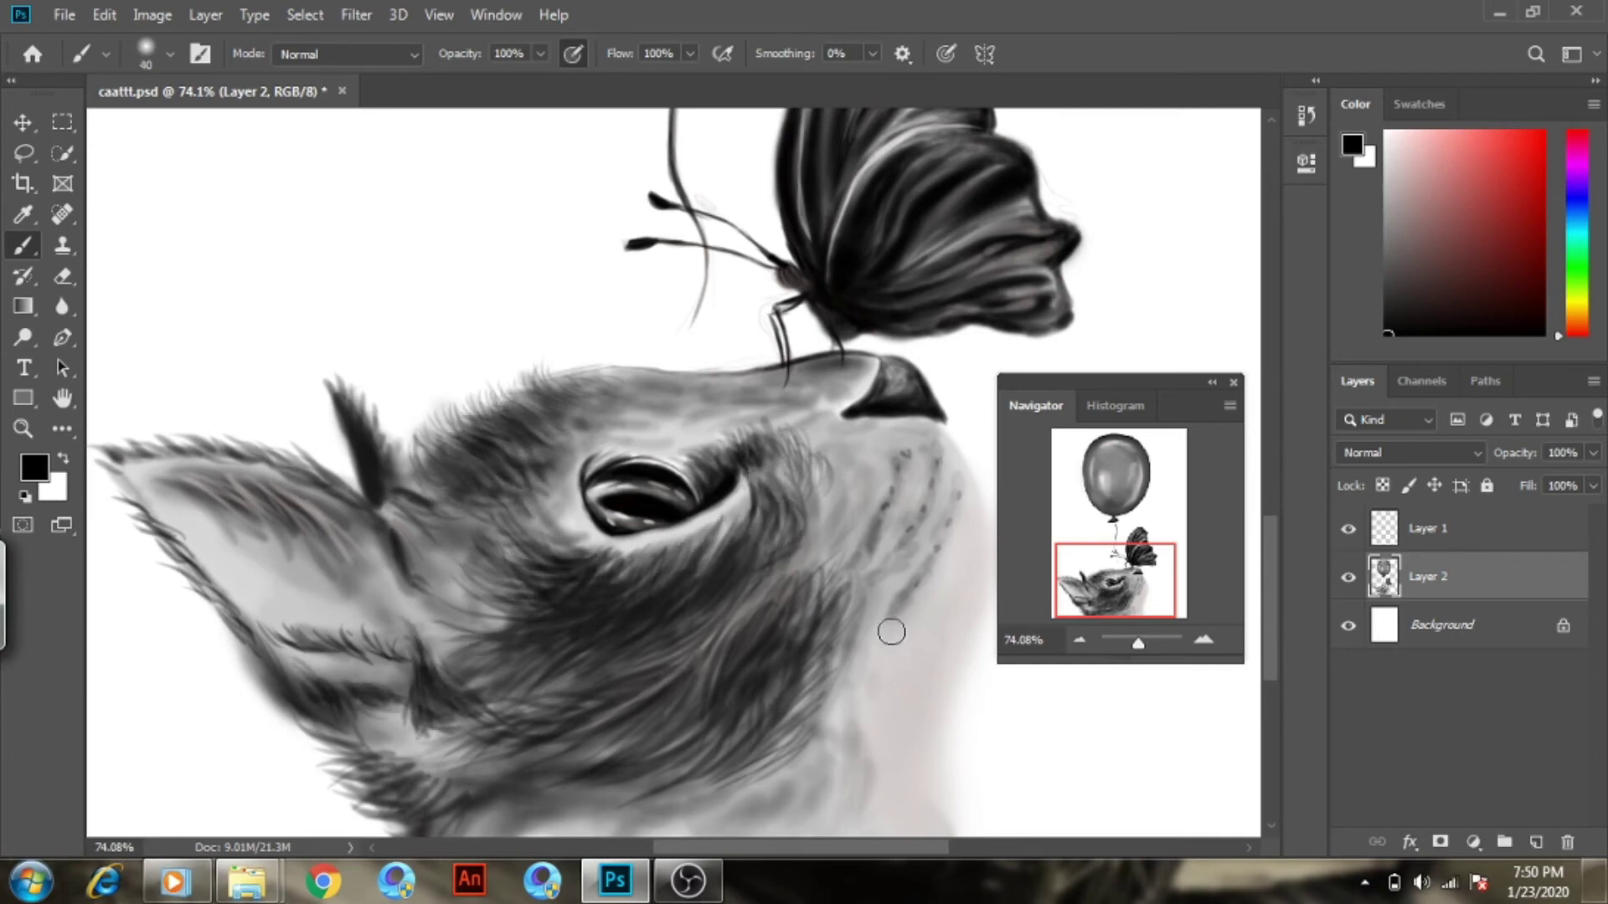
{"action": "left_click_drag", "start_coordinate": [321, 551], "coordinate": [377, 527]}
Paint thin fur on the lower neck and between eye and nose, then 50 px strokes across the ear
{"action": "key", "text": "bracketleft"}
{"action": "key", "text": "bracketleft"}
{"action": "key", "text": "bracketleft"}
{"action": "scroll", "coordinate": [335, 670], "scroll_direction": "right", "scroll_amount": 1}
{"action": "left_click_drag", "start_coordinate": [234, 661], "coordinate": [347, 764]}
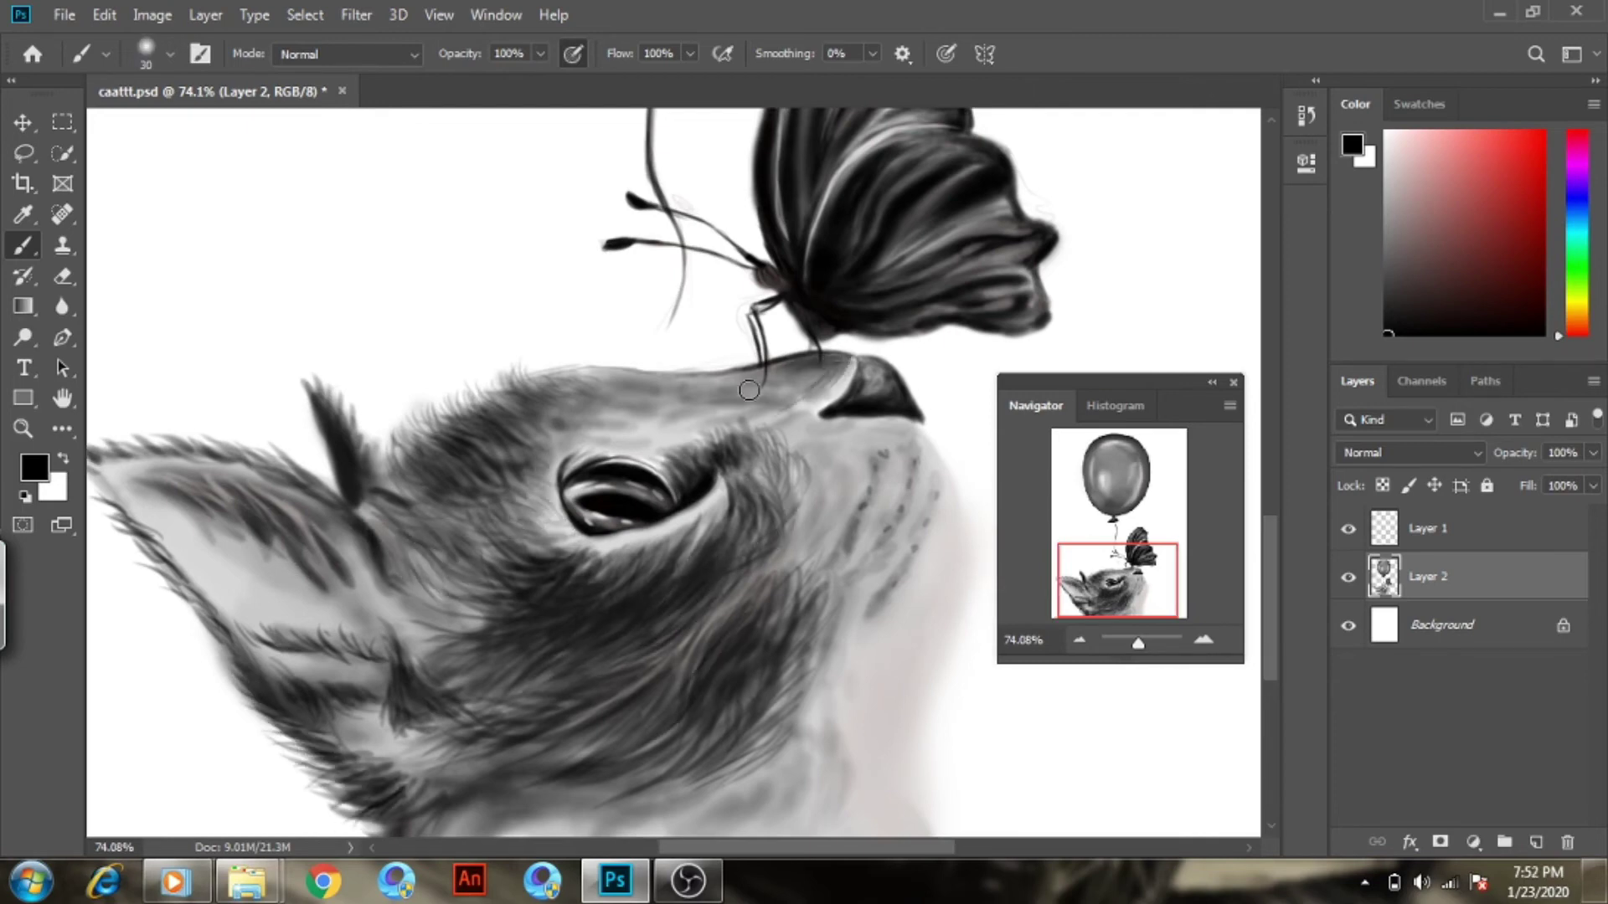
{"action": "mouse_move", "coordinate": [748, 391]}
{"action": "left_mouse_down"}
{"action": "mouse_move", "coordinate": [599, 440]}
{"action": "mouse_move", "coordinate": [569, 473]}
{"action": "left_mouse_up"}
{"action": "key", "text": "bracketright"}
{"action": "key", "text": "bracketright"}
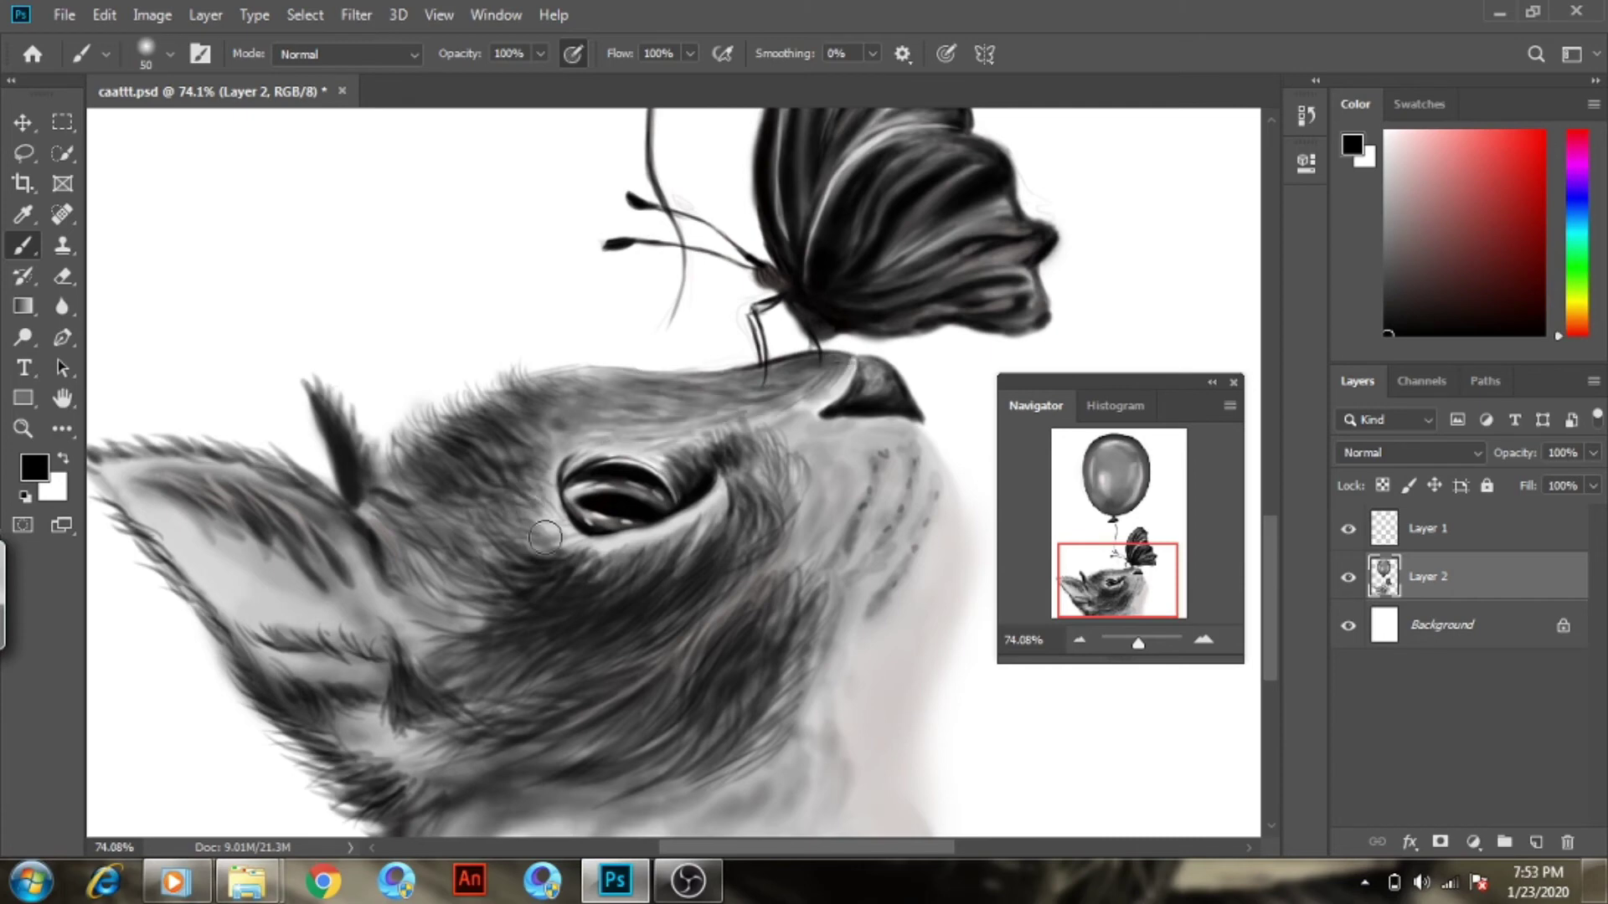
{"action": "left_click_drag", "start_coordinate": [163, 536], "coordinate": [402, 624]}
{"action": "key", "text": "bracketright"}
{"action": "key", "text": "bracketright"}
{"action": "key", "text": "bracketright"}
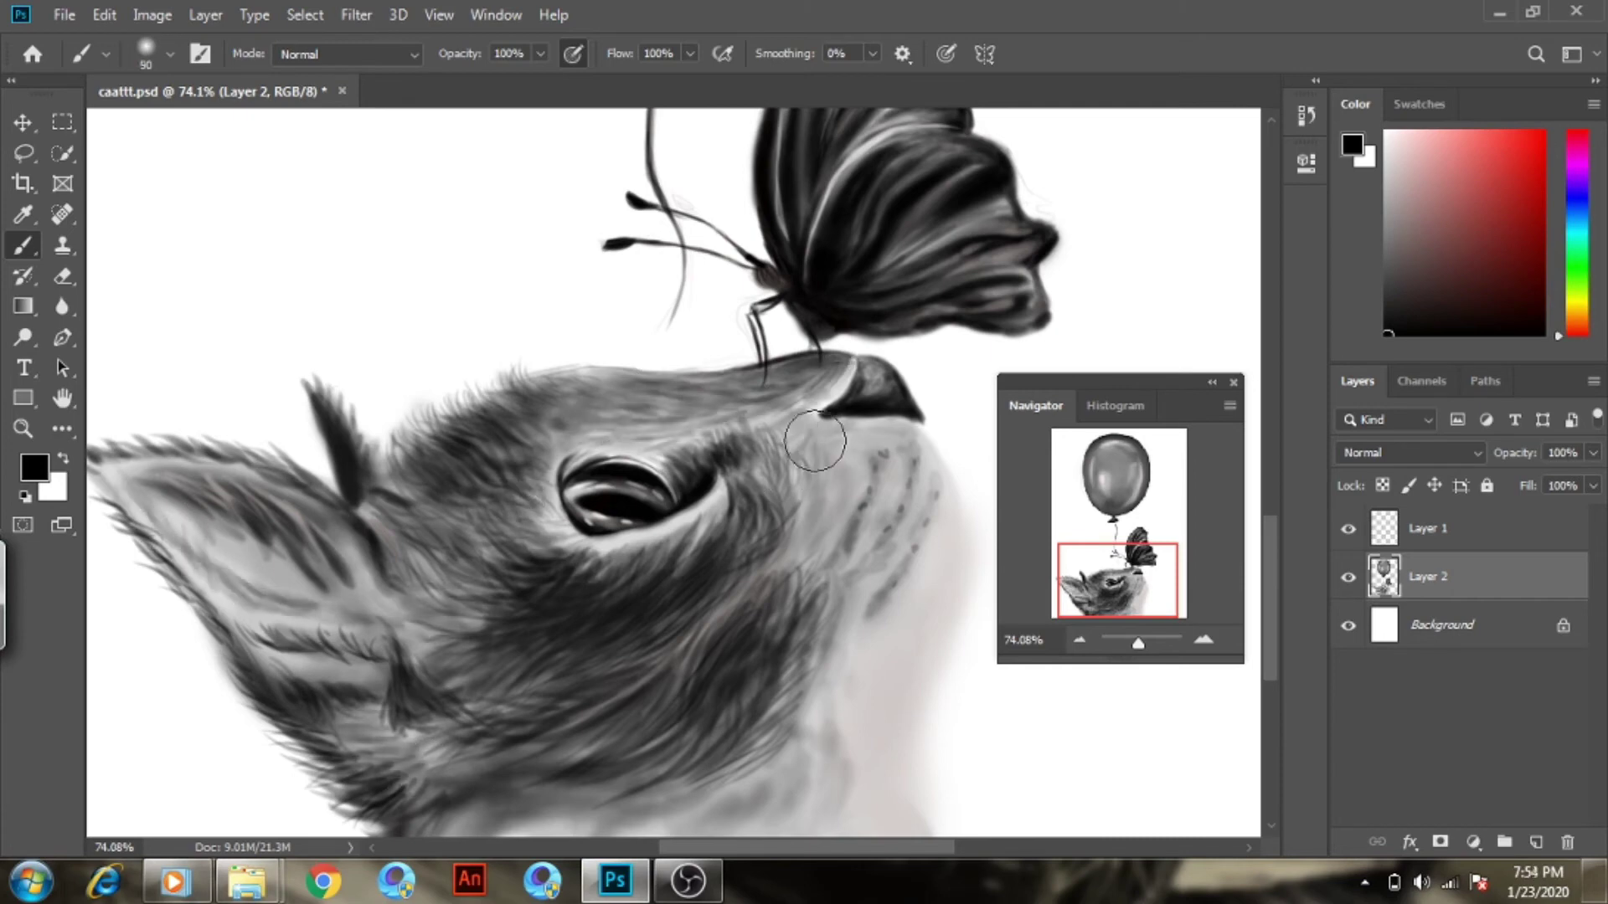
Sample black with a 20 px brush and paint fine dark fur on the cheek and lower cheek
{"action": "key", "text": "e"}
{"action": "key", "text": "b"}
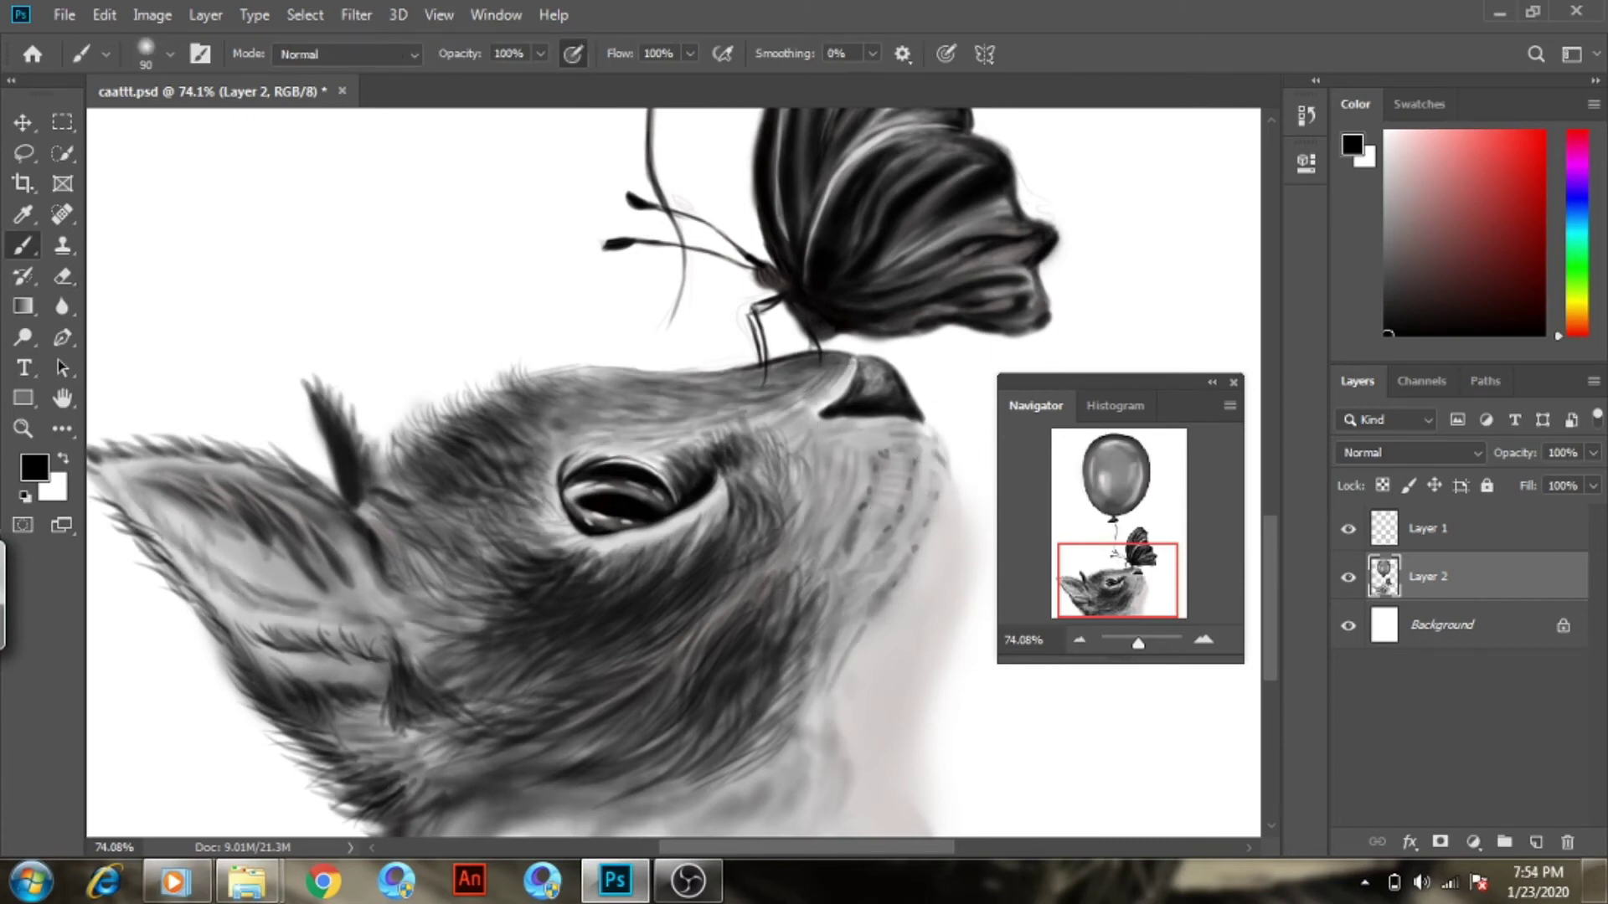
{"action": "left_click", "coordinate": [854, 671], "text": "alt"}
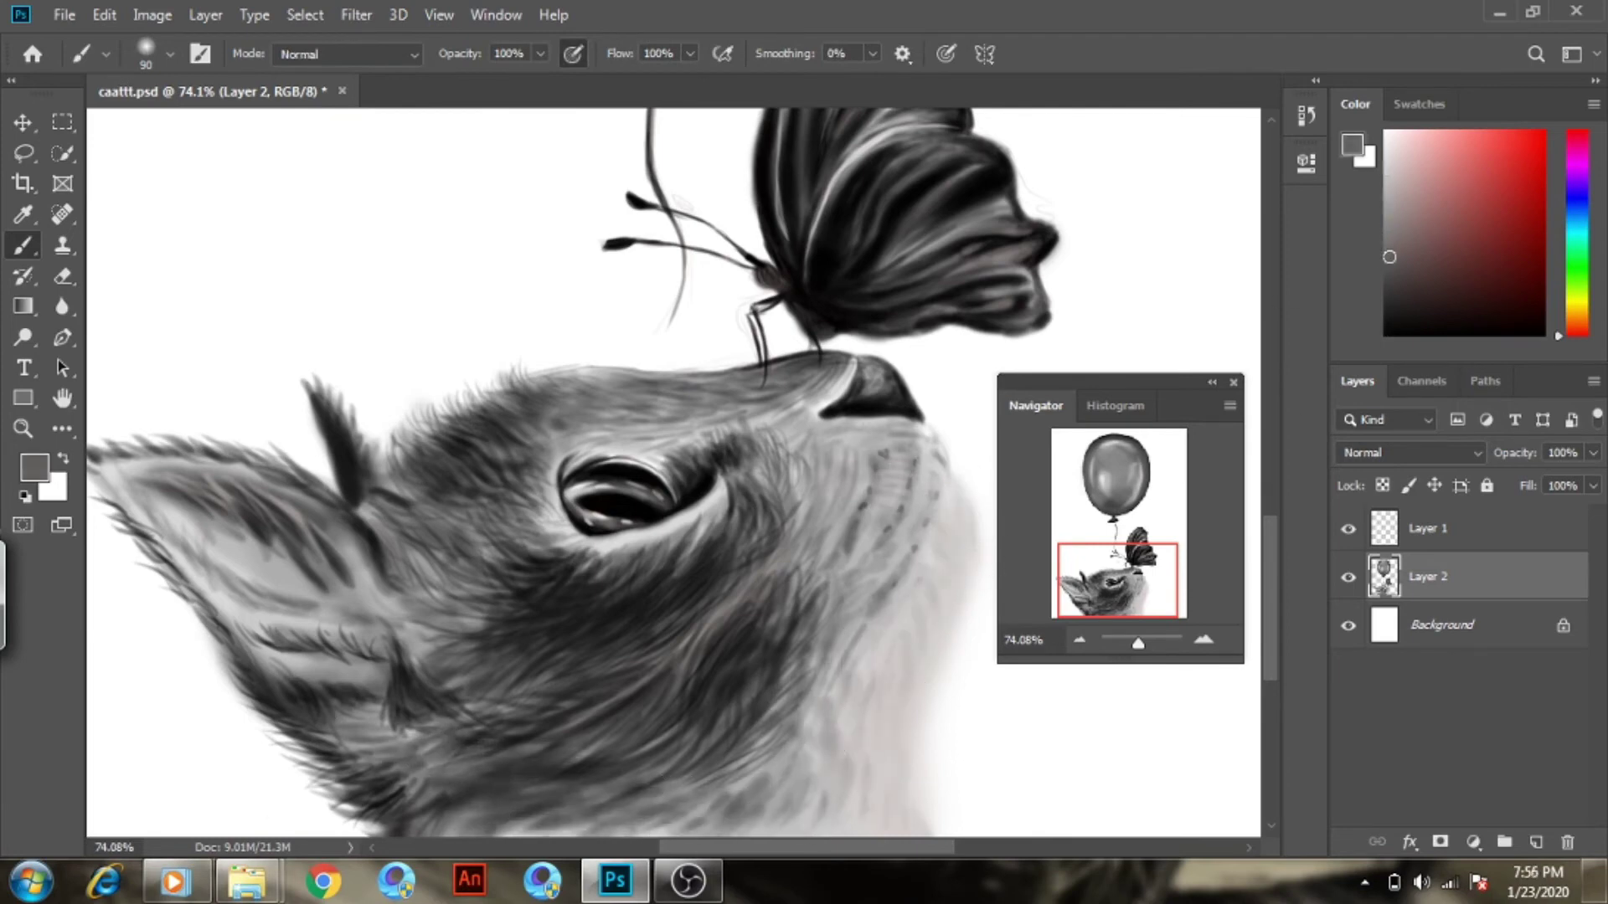
{"action": "key", "text": "bracketleft"}
{"action": "key", "text": "bracketleft"}
{"action": "key", "text": "bracketleft"}
{"action": "left_click", "coordinate": [663, 612], "text": "alt"}
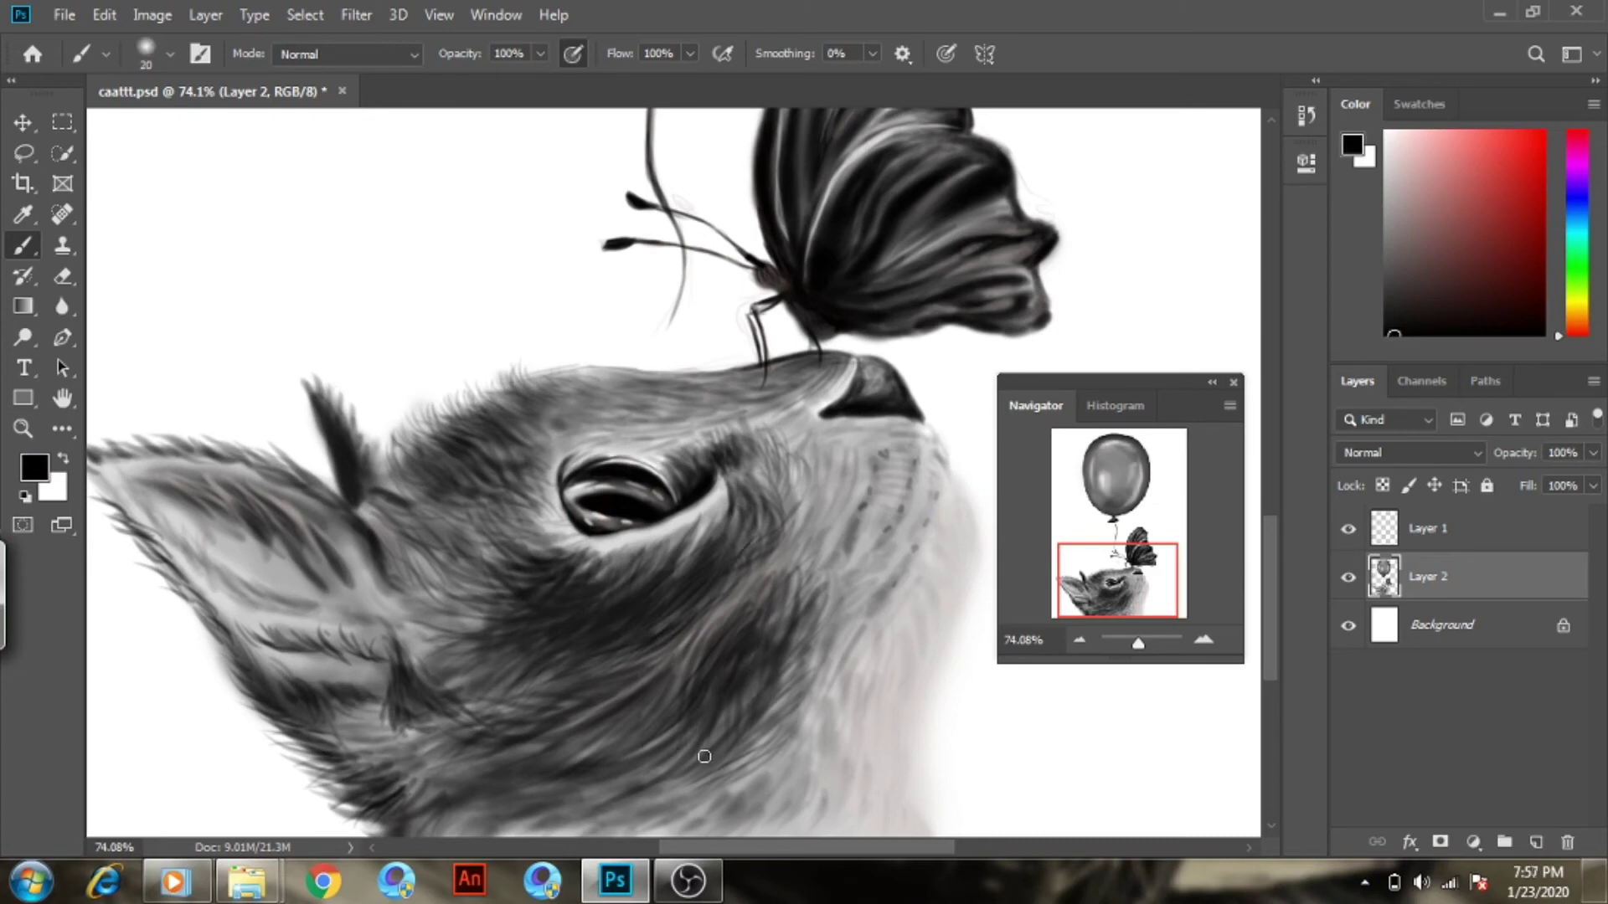
{"action": "left_click_drag", "start_coordinate": [729, 720], "coordinate": [774, 649]}
{"action": "left_click_drag", "start_coordinate": [766, 720], "coordinate": [804, 577]}
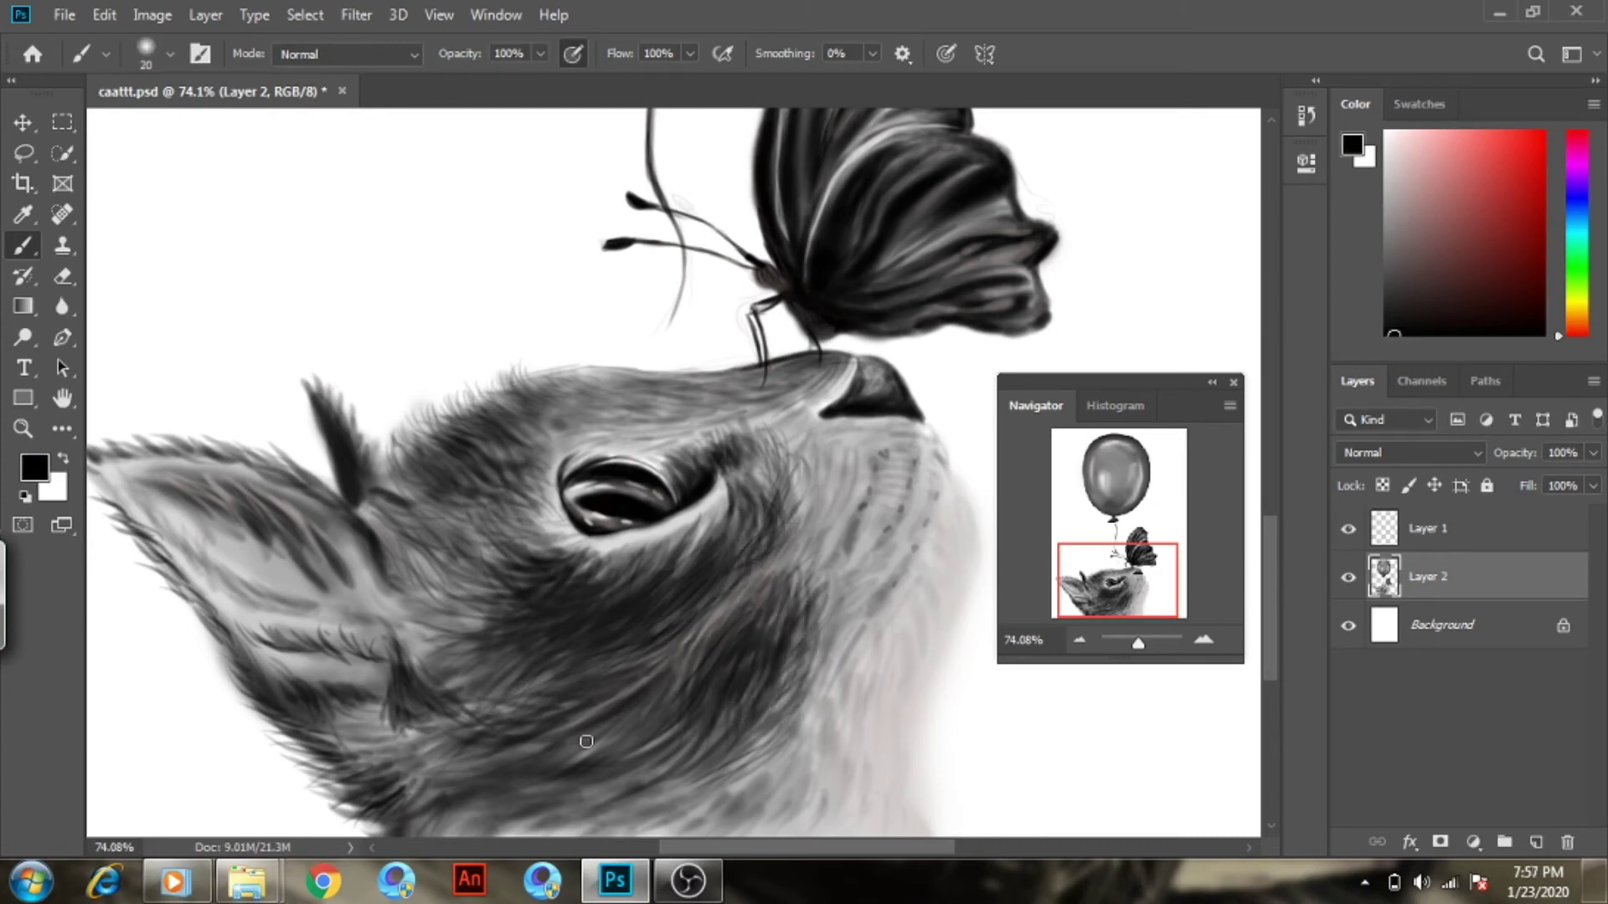
{"action": "left_click_drag", "start_coordinate": [587, 742], "coordinate": [645, 678]}
{"action": "left_click_drag", "start_coordinate": [577, 804], "coordinate": [682, 745]}
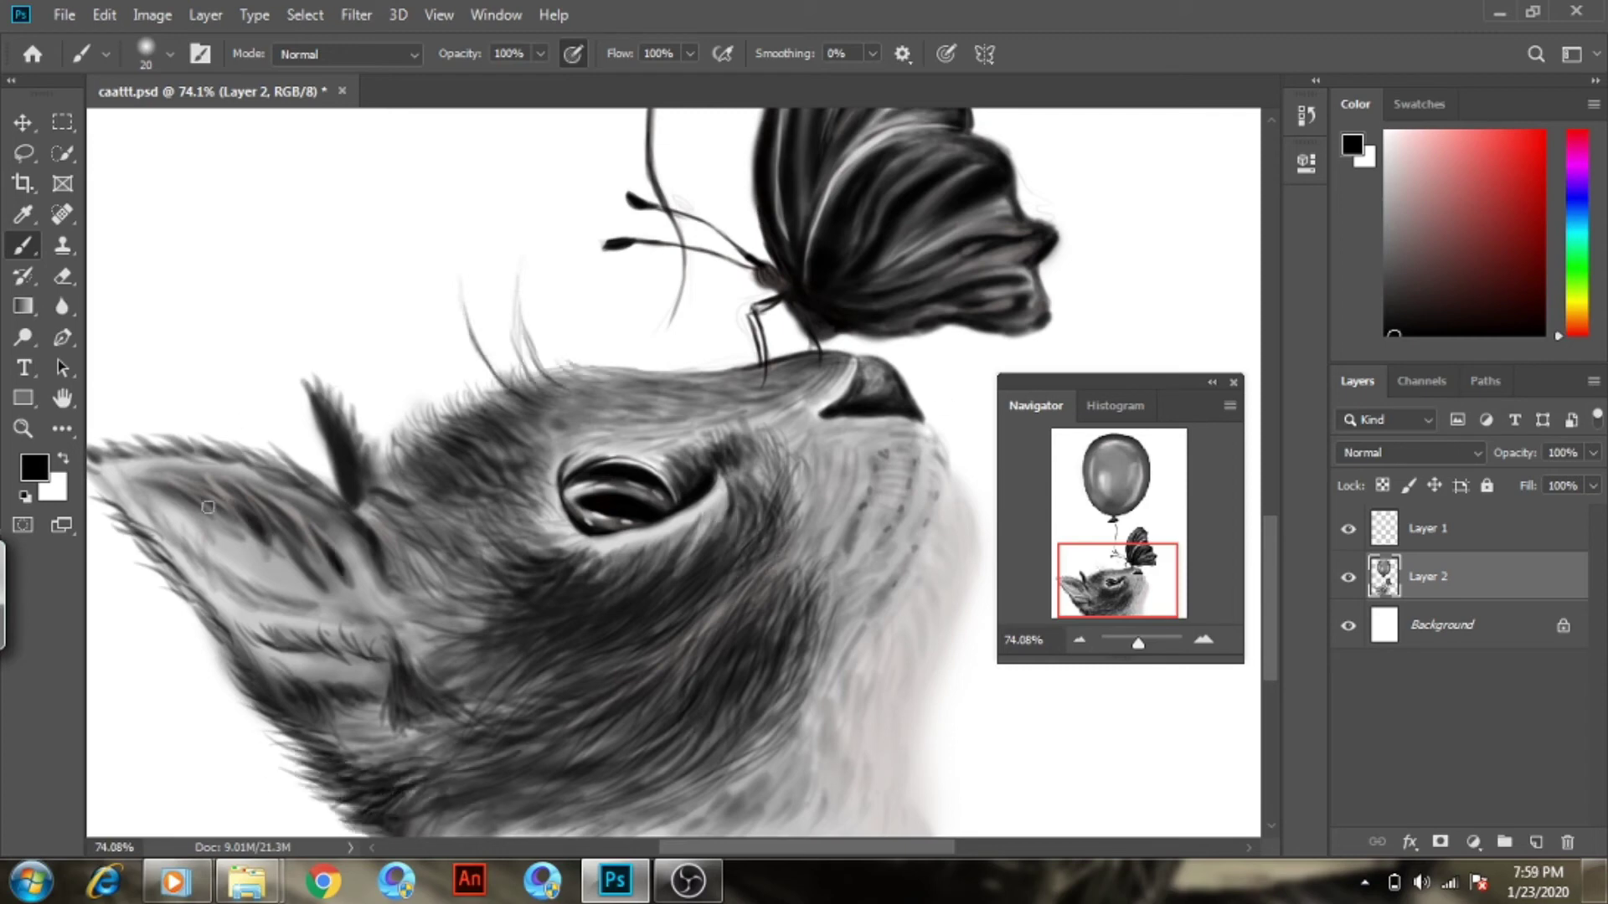
Brighten the lower fur with near-white strokes, then return to a near-black colour
{"action": "left_click", "coordinate": [208, 507], "text": "alt"}
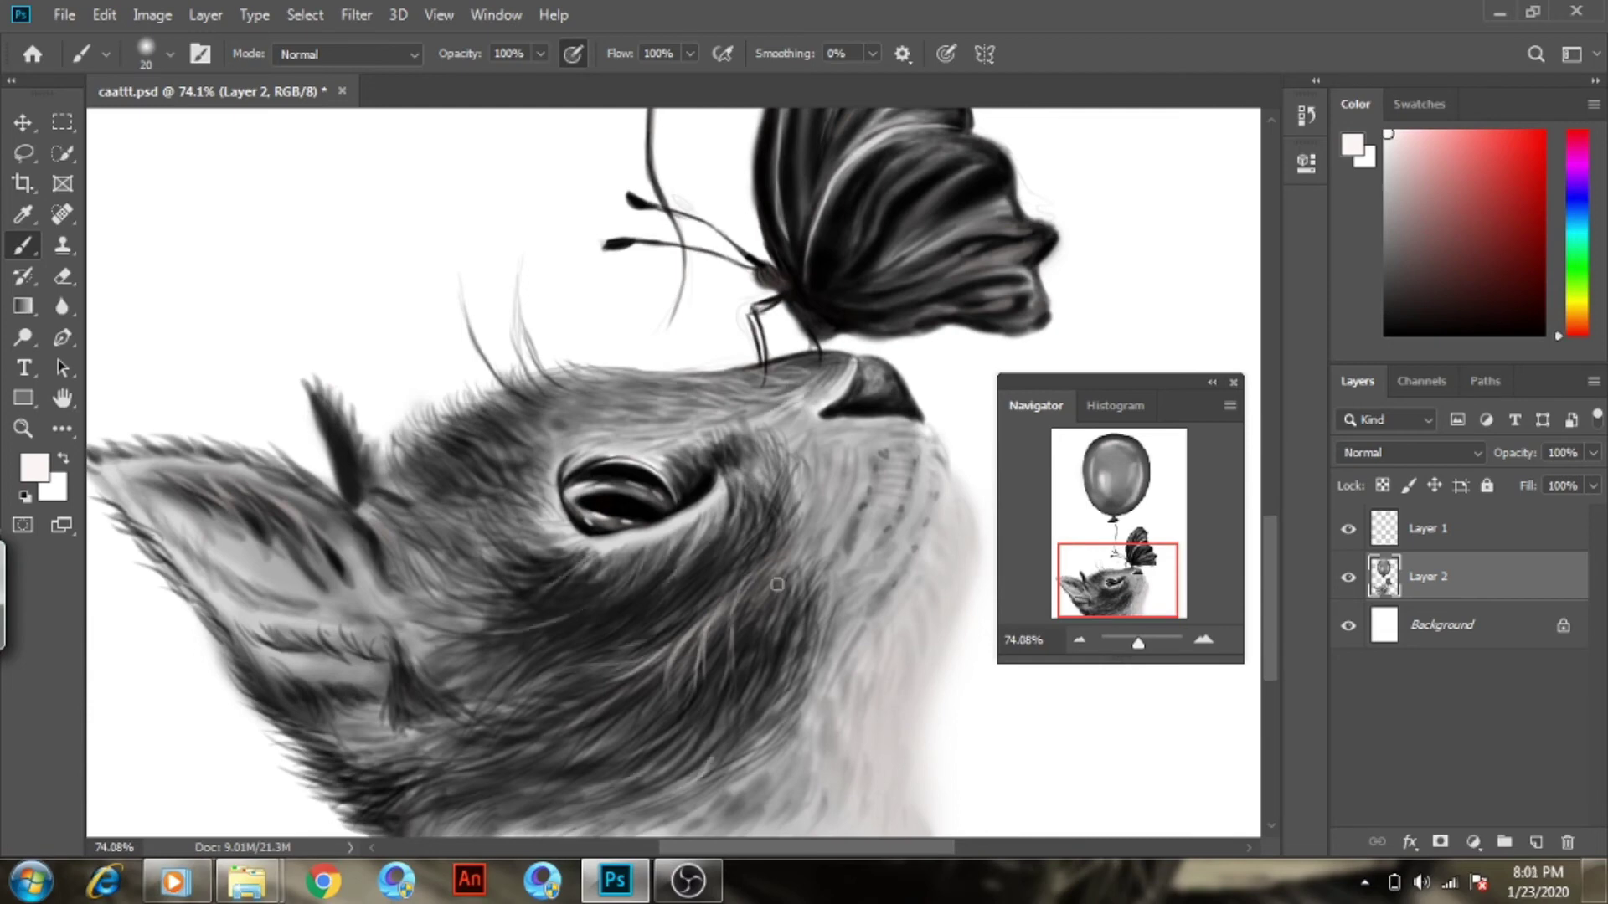
{"action": "mouse_move", "coordinate": [503, 787]}
{"action": "left_mouse_down"}
{"action": "mouse_move", "coordinate": [695, 737]}
{"action": "mouse_move", "coordinate": [669, 821]}
{"action": "left_mouse_up"}
{"action": "left_click", "coordinate": [787, 553], "text": "alt"}
{"action": "scroll", "coordinate": [789, 527], "scroll_direction": "right", "scroll_amount": 1}
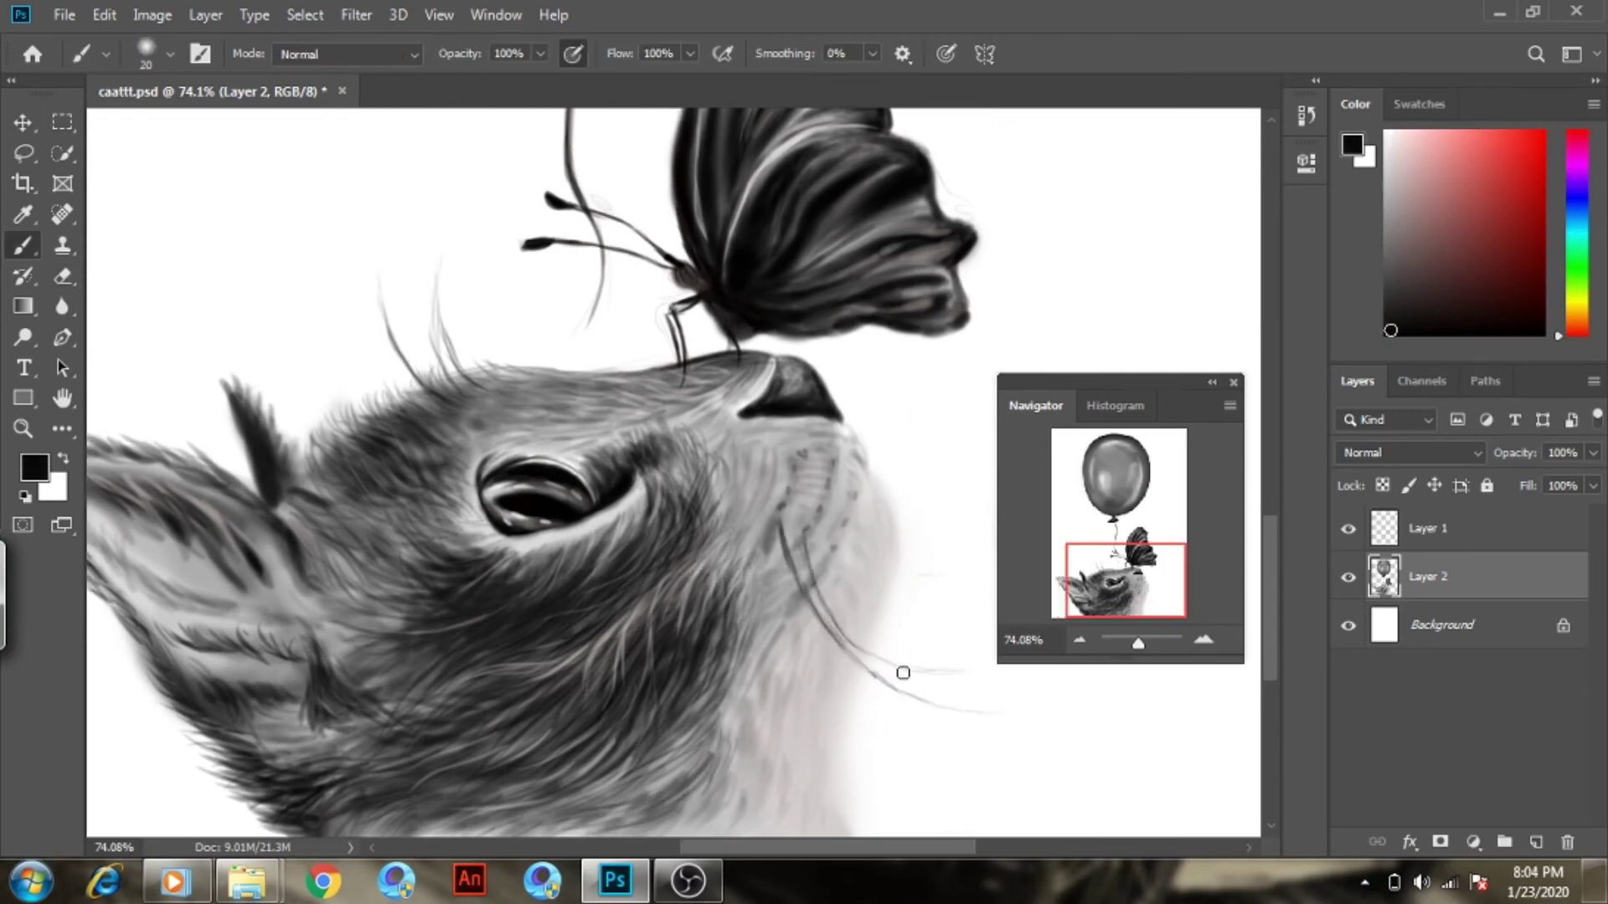
Zoom in on the muzzle, draw a new thin whisker, and erase a faint stray stroke beside it
{"action": "scroll", "coordinate": [903, 673], "scroll_direction": "up", "scroll_amount": 3}
{"action": "left_click_drag", "start_coordinate": [451, 528], "coordinate": [451, 549]}
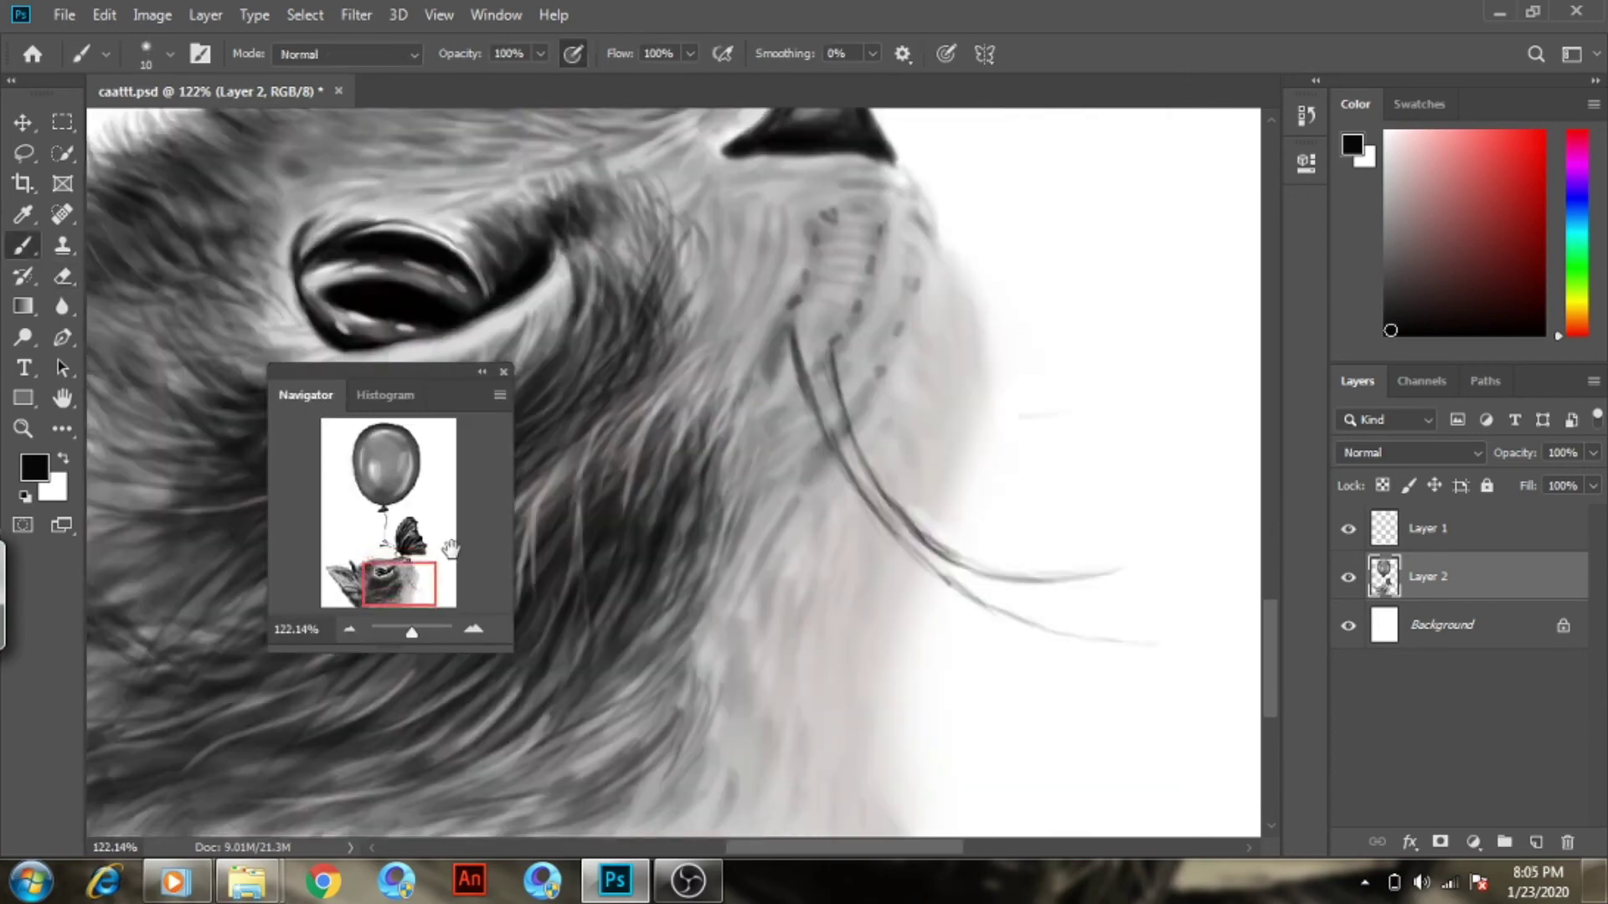
{"action": "left_click_drag", "start_coordinate": [931, 263], "coordinate": [1092, 260]}
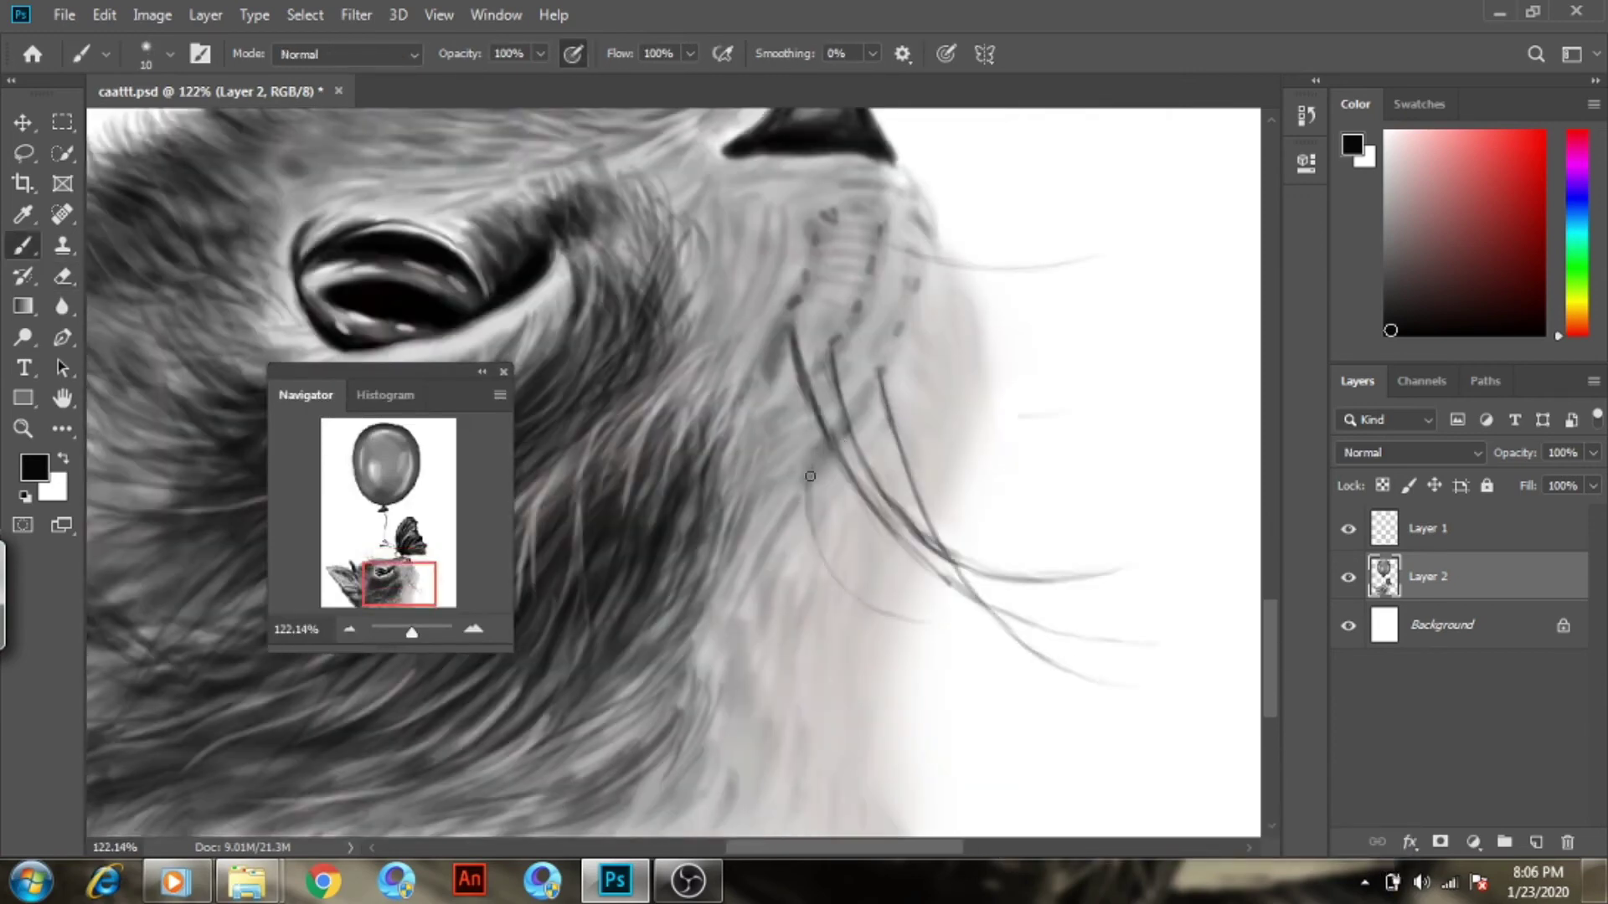
{"action": "key", "text": "e"}
{"action": "left_click_drag", "start_coordinate": [1013, 406], "coordinate": [1059, 402]}
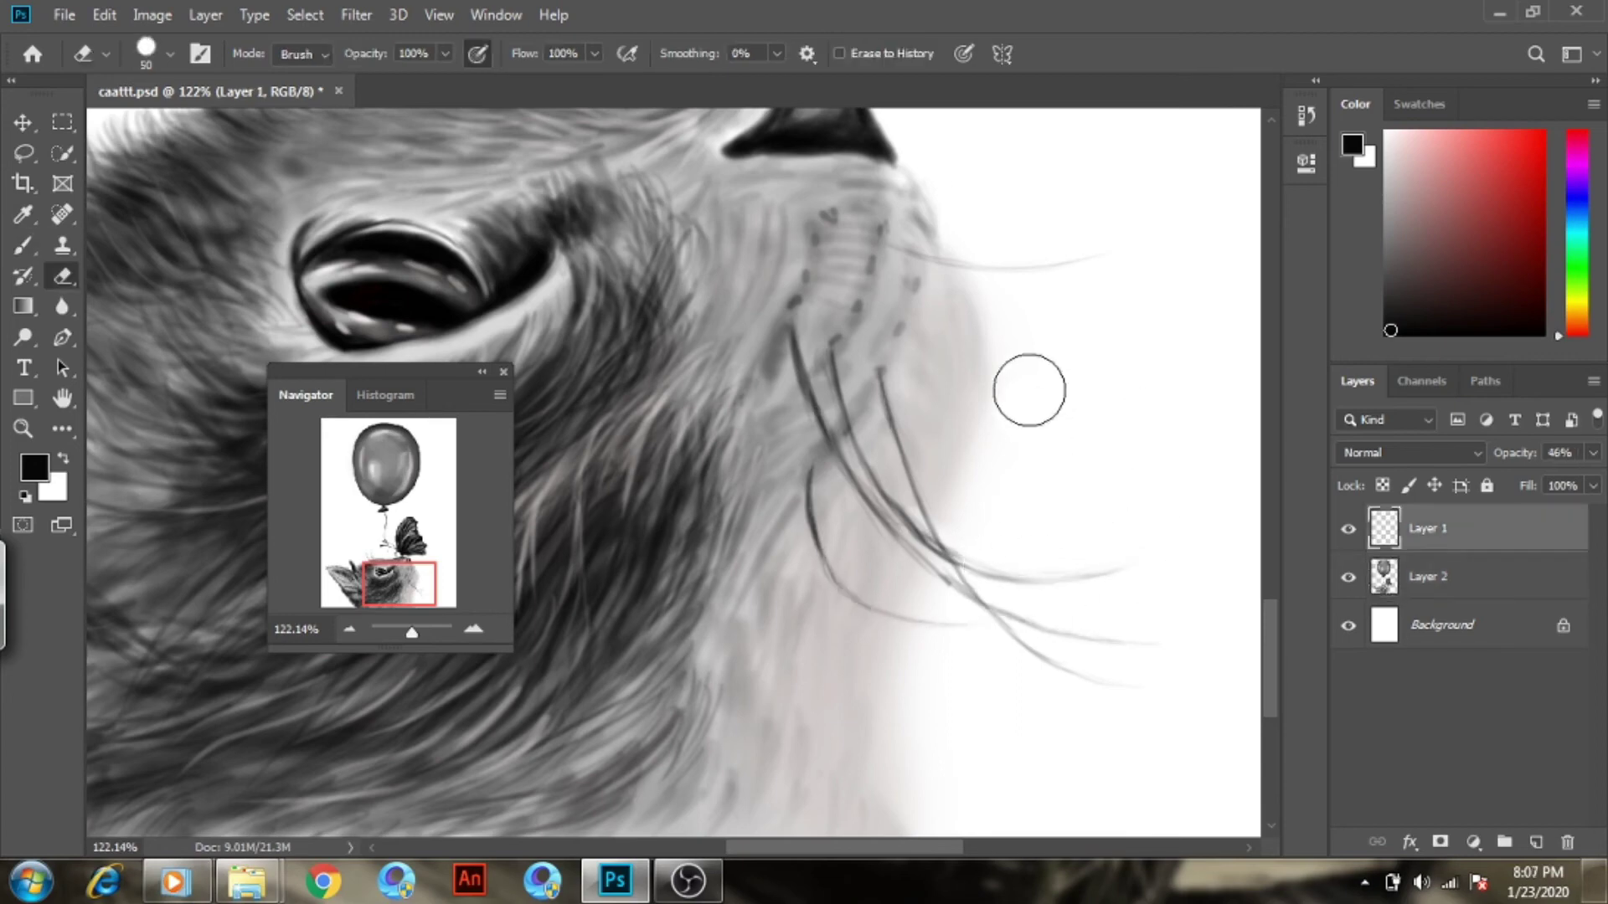
{"action": "key", "text": "b"}
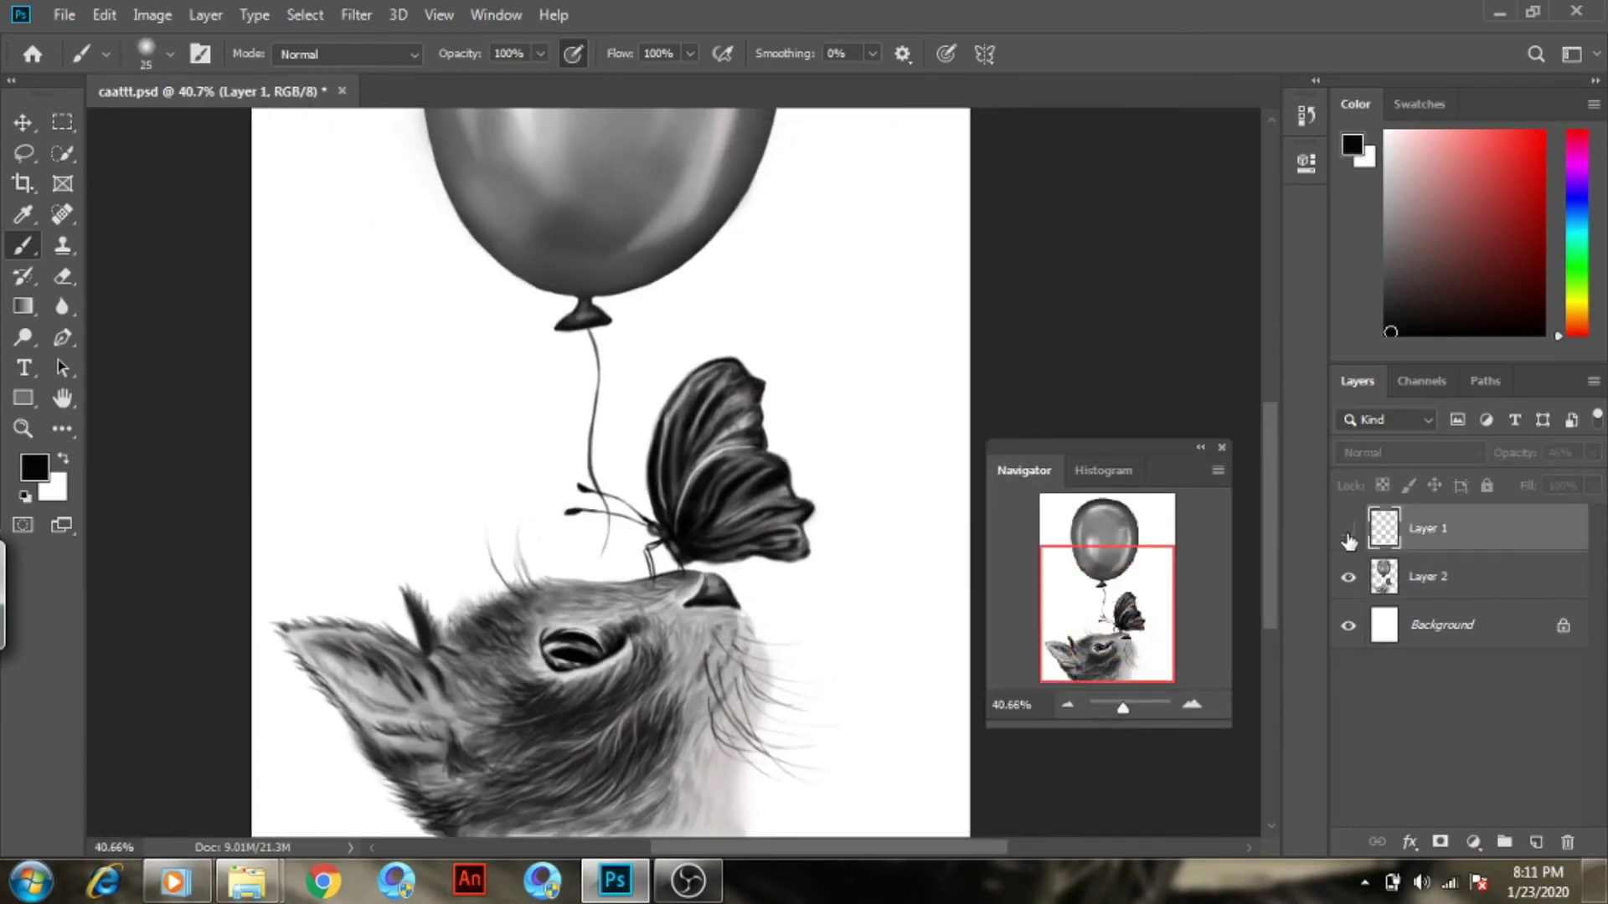
Select Layer 1, enlarge the eraser, and zoom to 105% on the blank area beside the chin
{"action": "left_click", "coordinate": [1348, 543]}
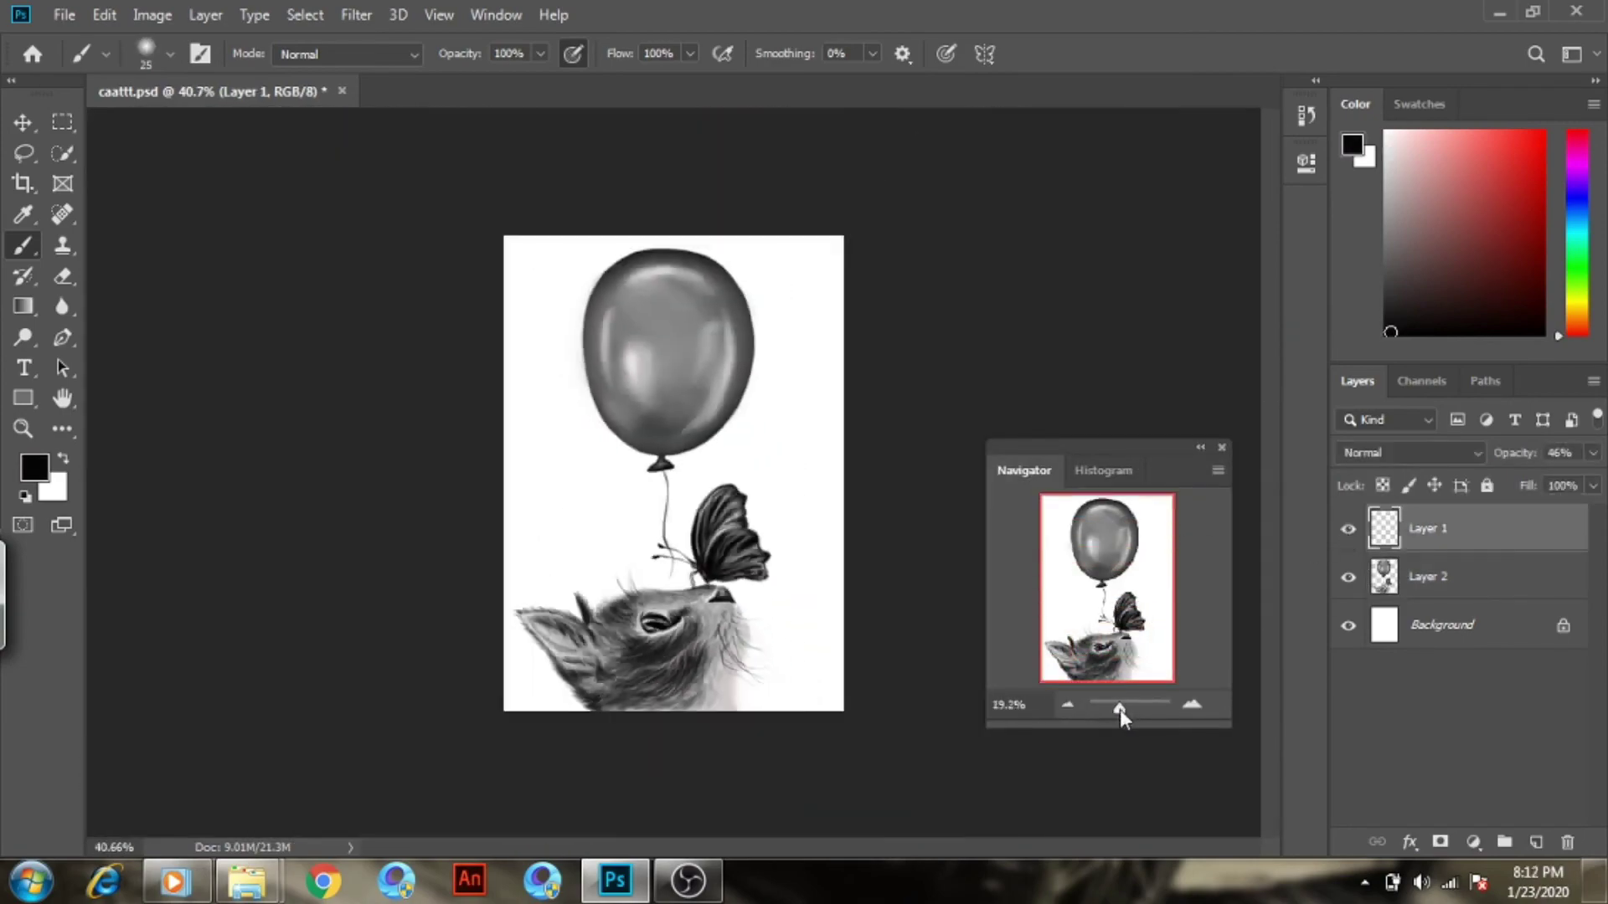
{"action": "key", "text": "e"}
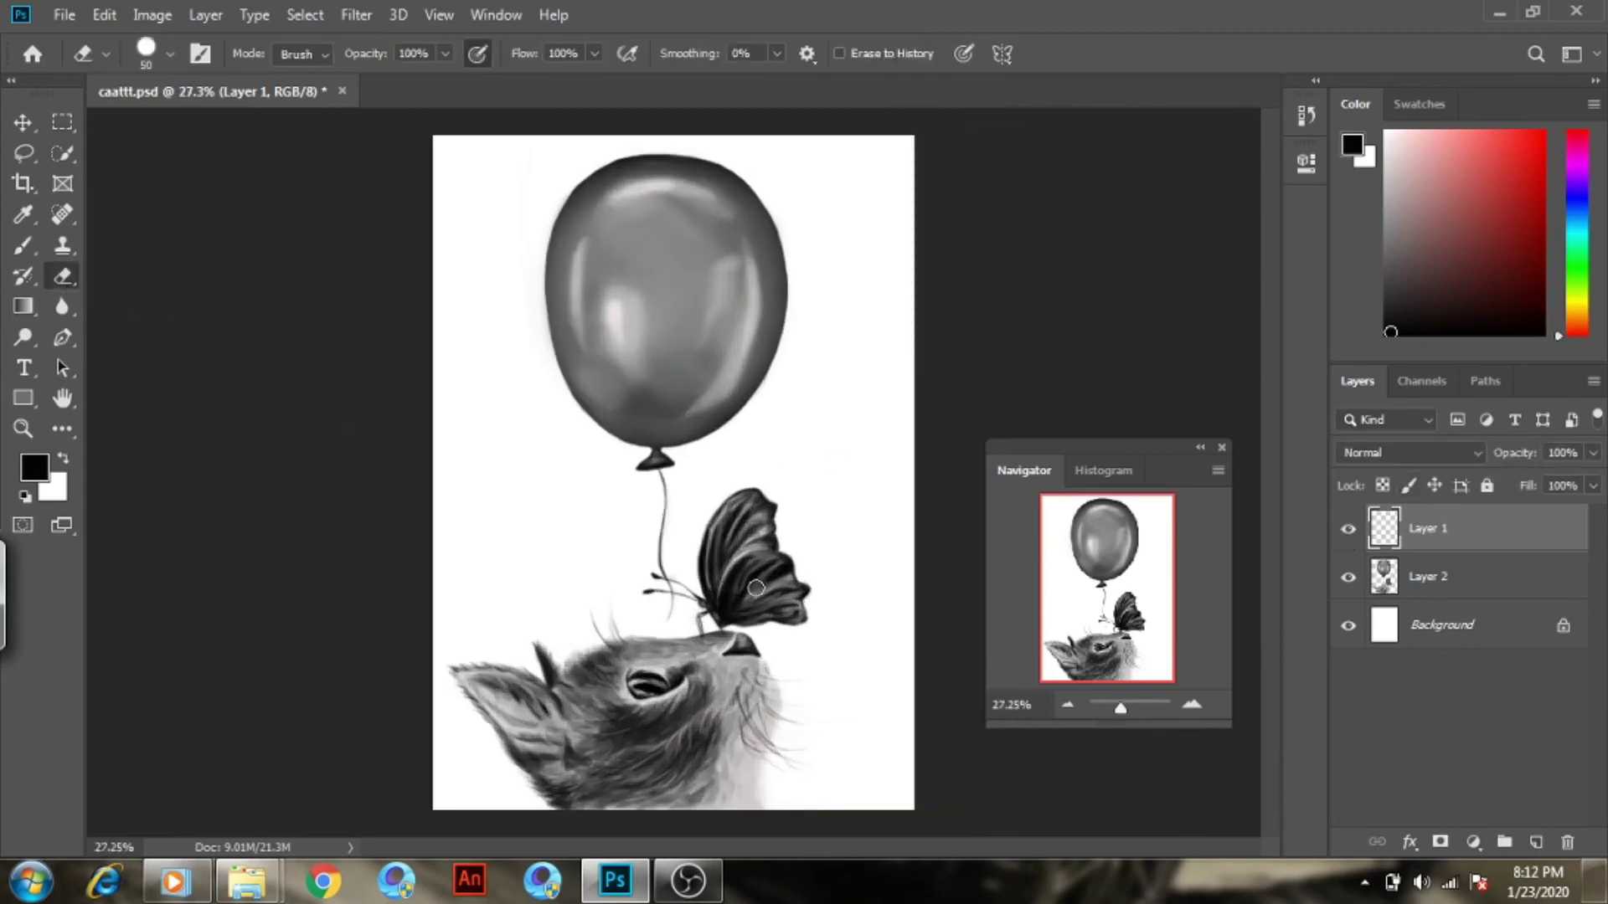
{"action": "key", "text": "bracketright"}
{"action": "key", "text": "bracketright"}
{"action": "key", "text": "bracketright"}
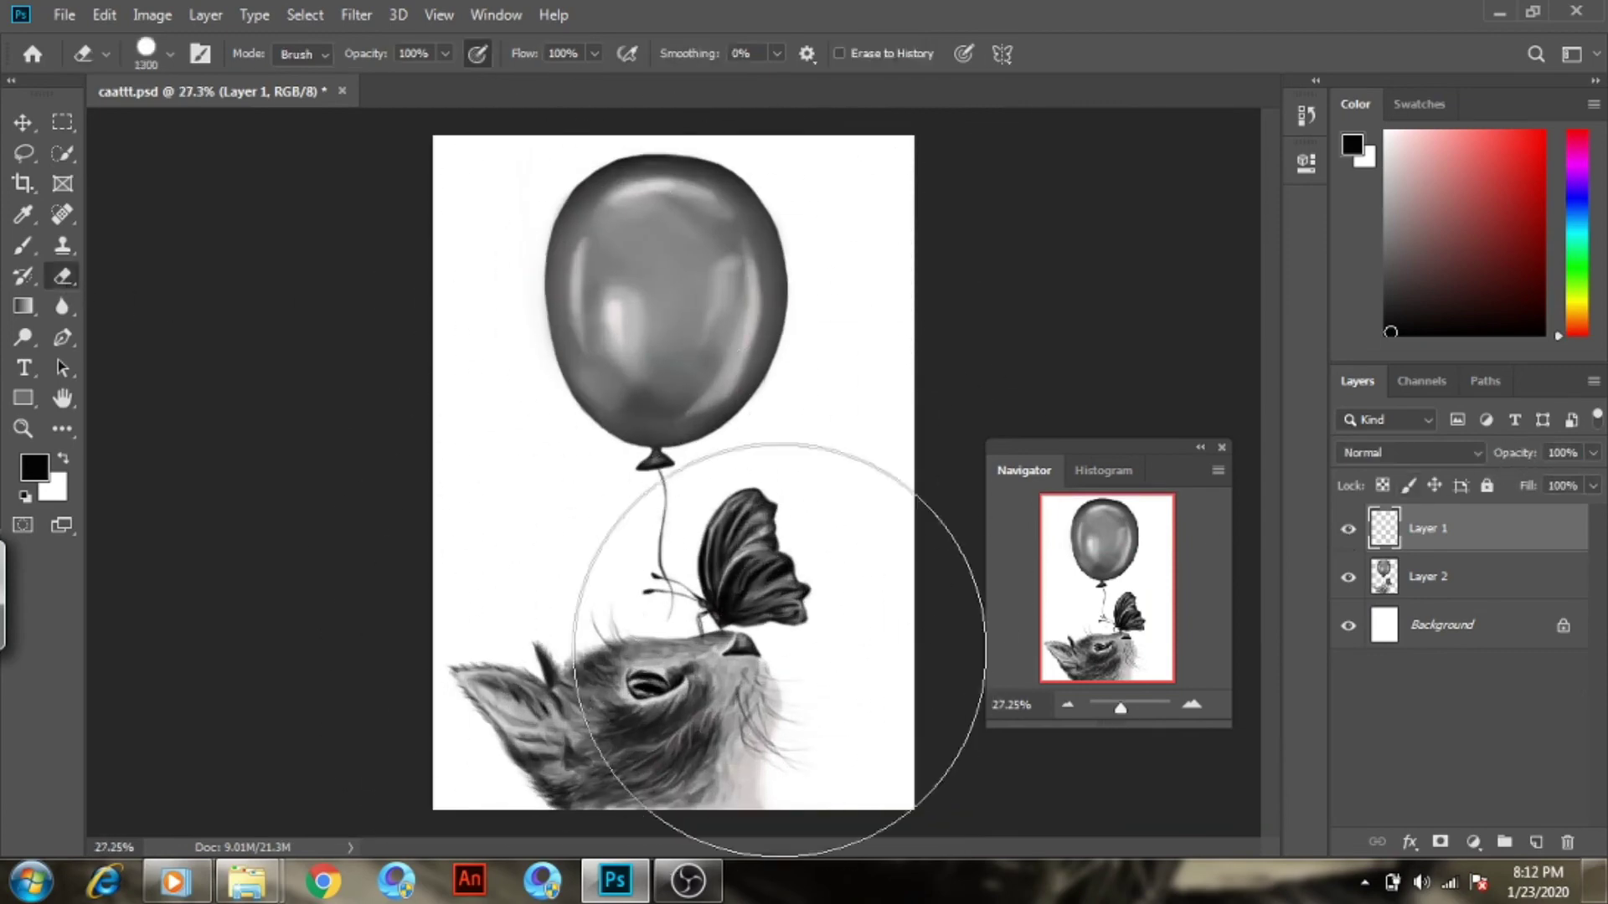
{"action": "left_click", "coordinate": [22, 248]}
{"action": "left_click_drag", "start_coordinate": [1121, 708], "coordinate": [1132, 710]}
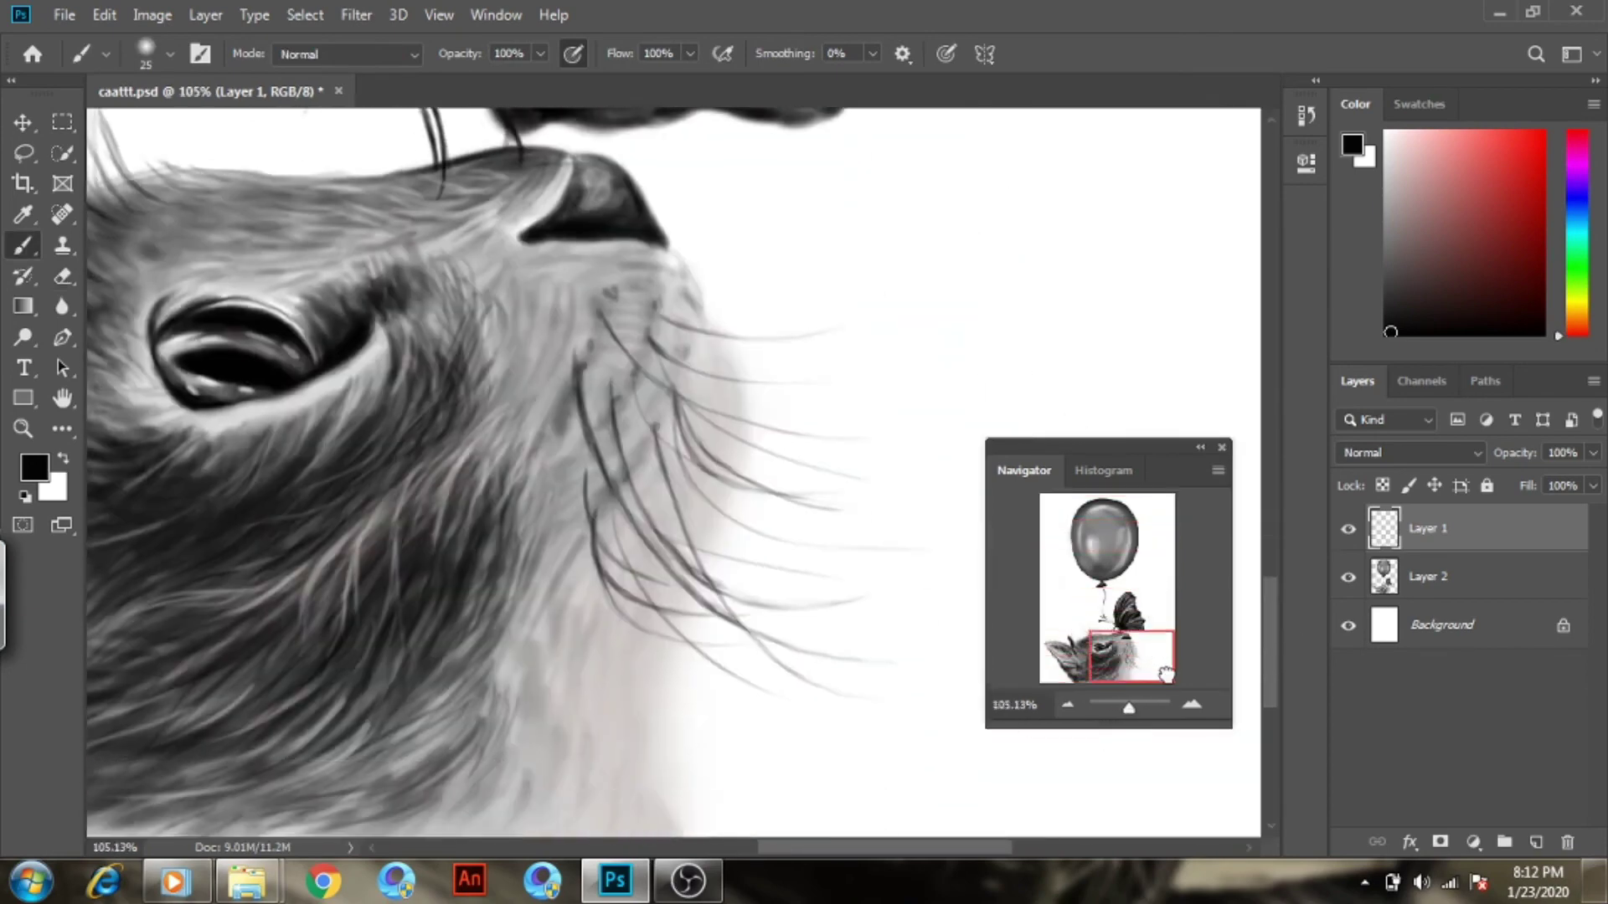
{"action": "mouse_move", "coordinate": [1145, 446]}
{"action": "left_mouse_down"}
{"action": "mouse_move", "coordinate": [1058, 410]}
{"action": "mouse_move", "coordinate": [739, 172]}
{"action": "left_mouse_up"}
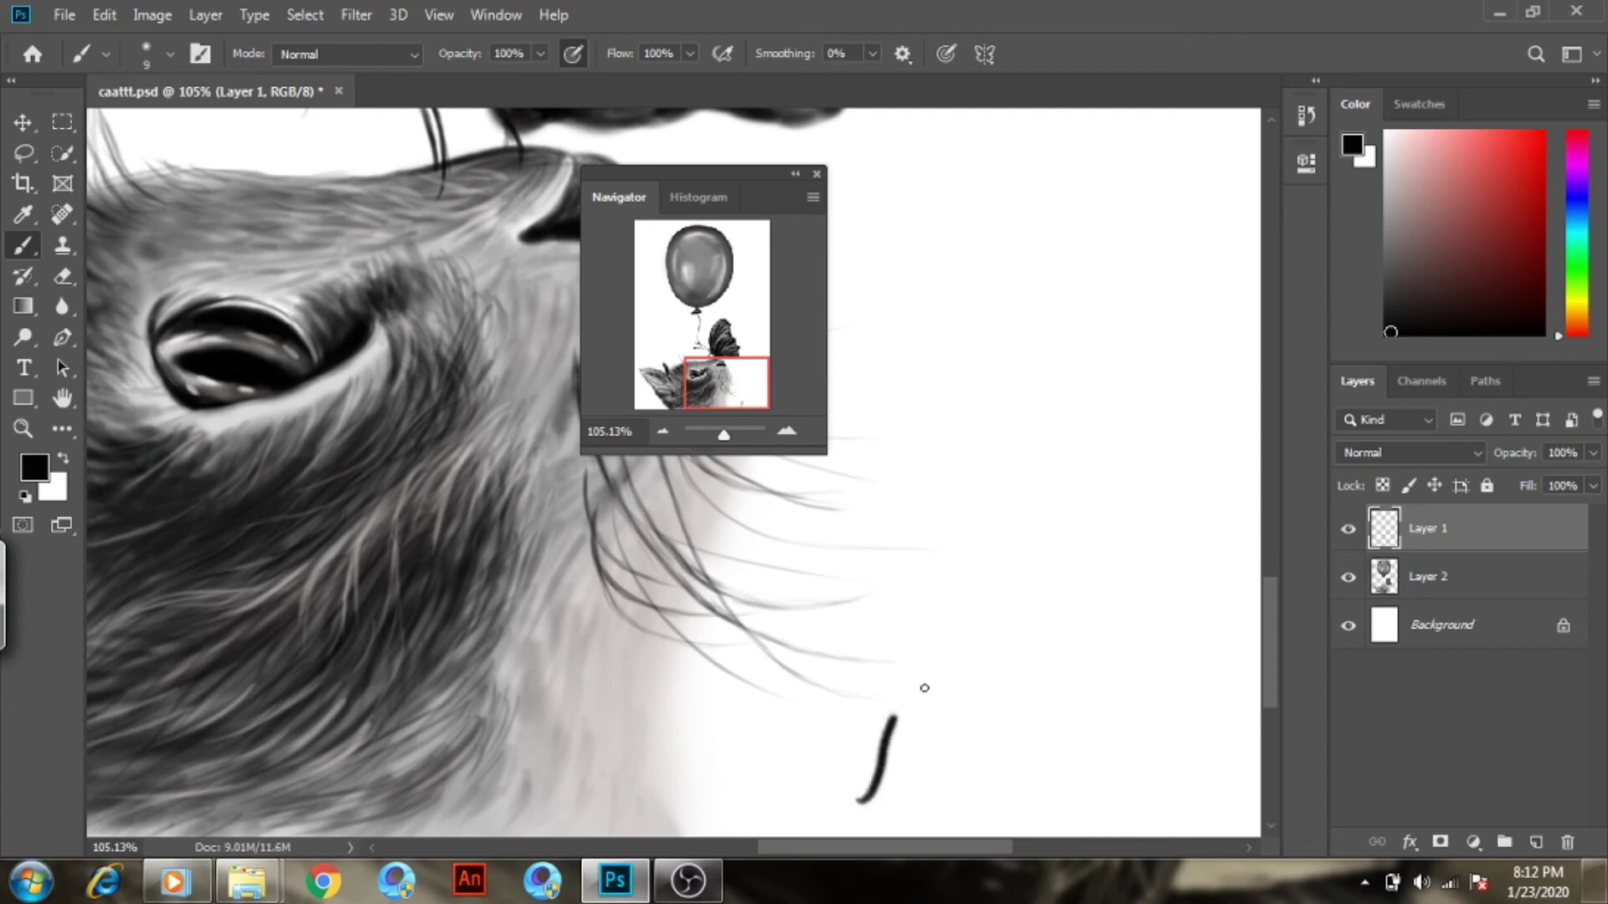
Undo a stray stroke and the last signature strokes, then redraw the signature's final letter
{"action": "key", "text": "ctrl+z"}
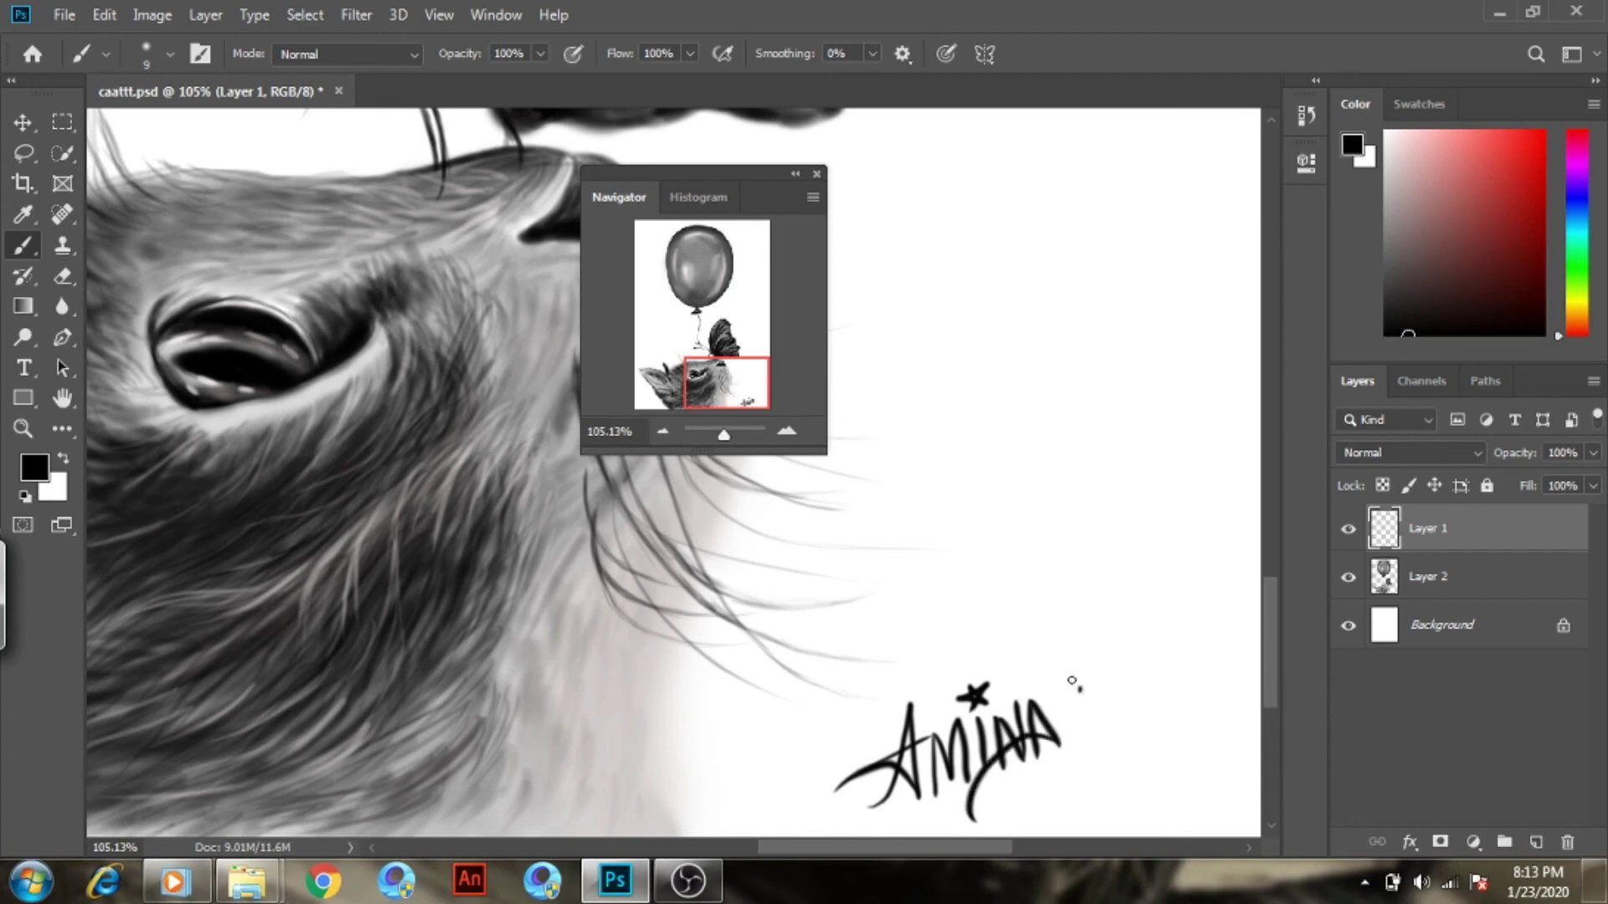
{"action": "key", "text": "ctrl+z"}
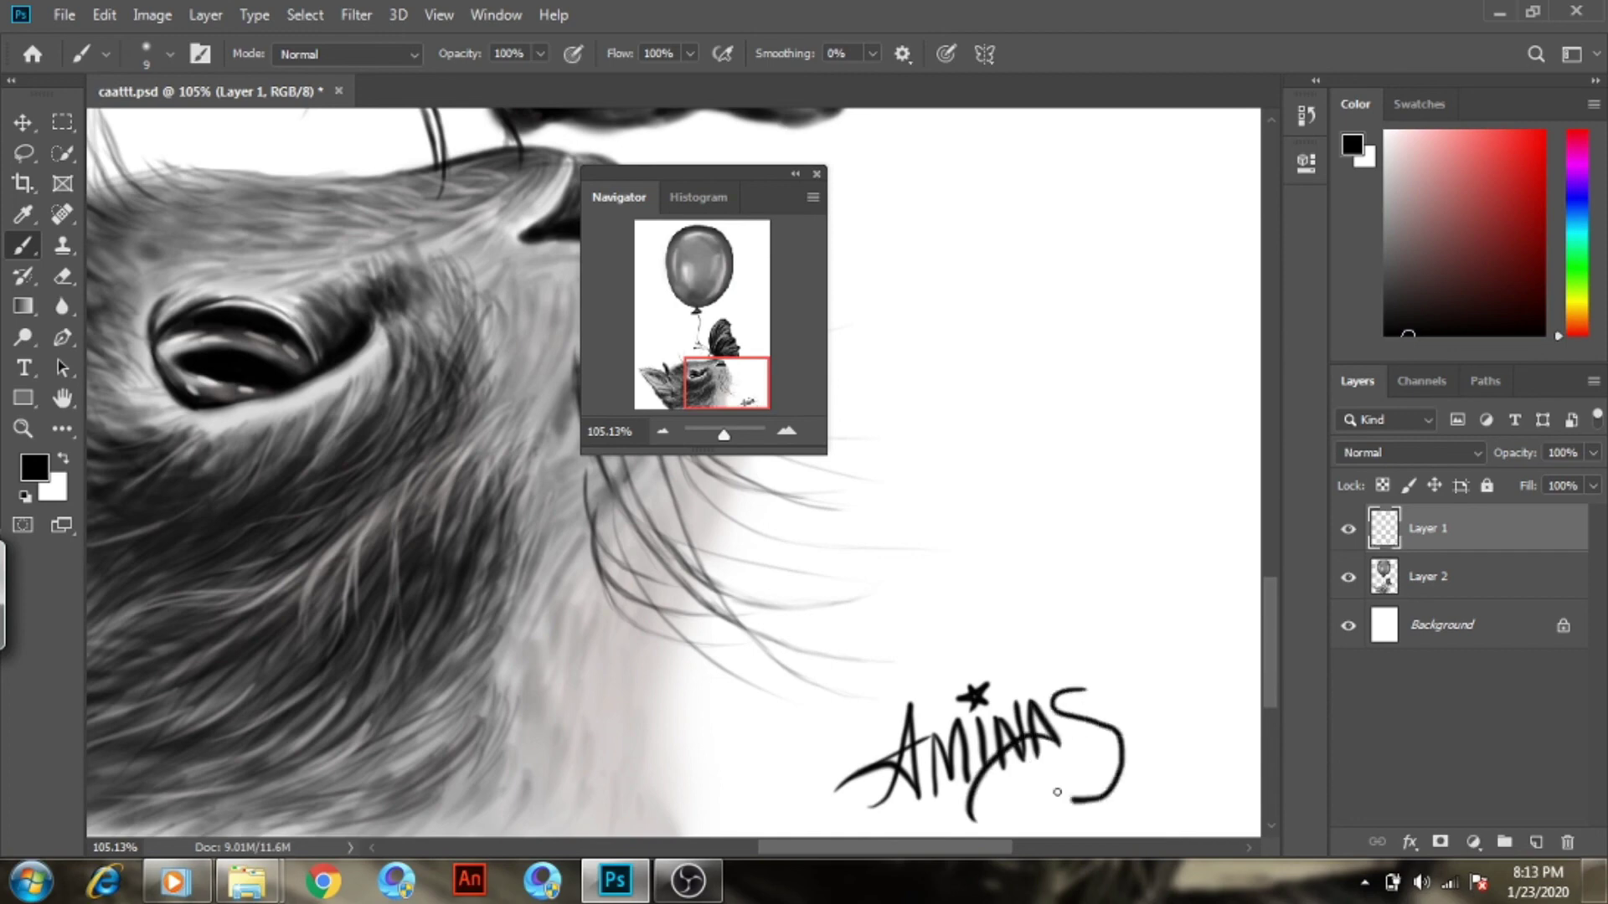
{"action": "key", "text": "ctrl+z"}
{"action": "left_click_drag", "start_coordinate": [1080, 686], "coordinate": [1060, 696]}
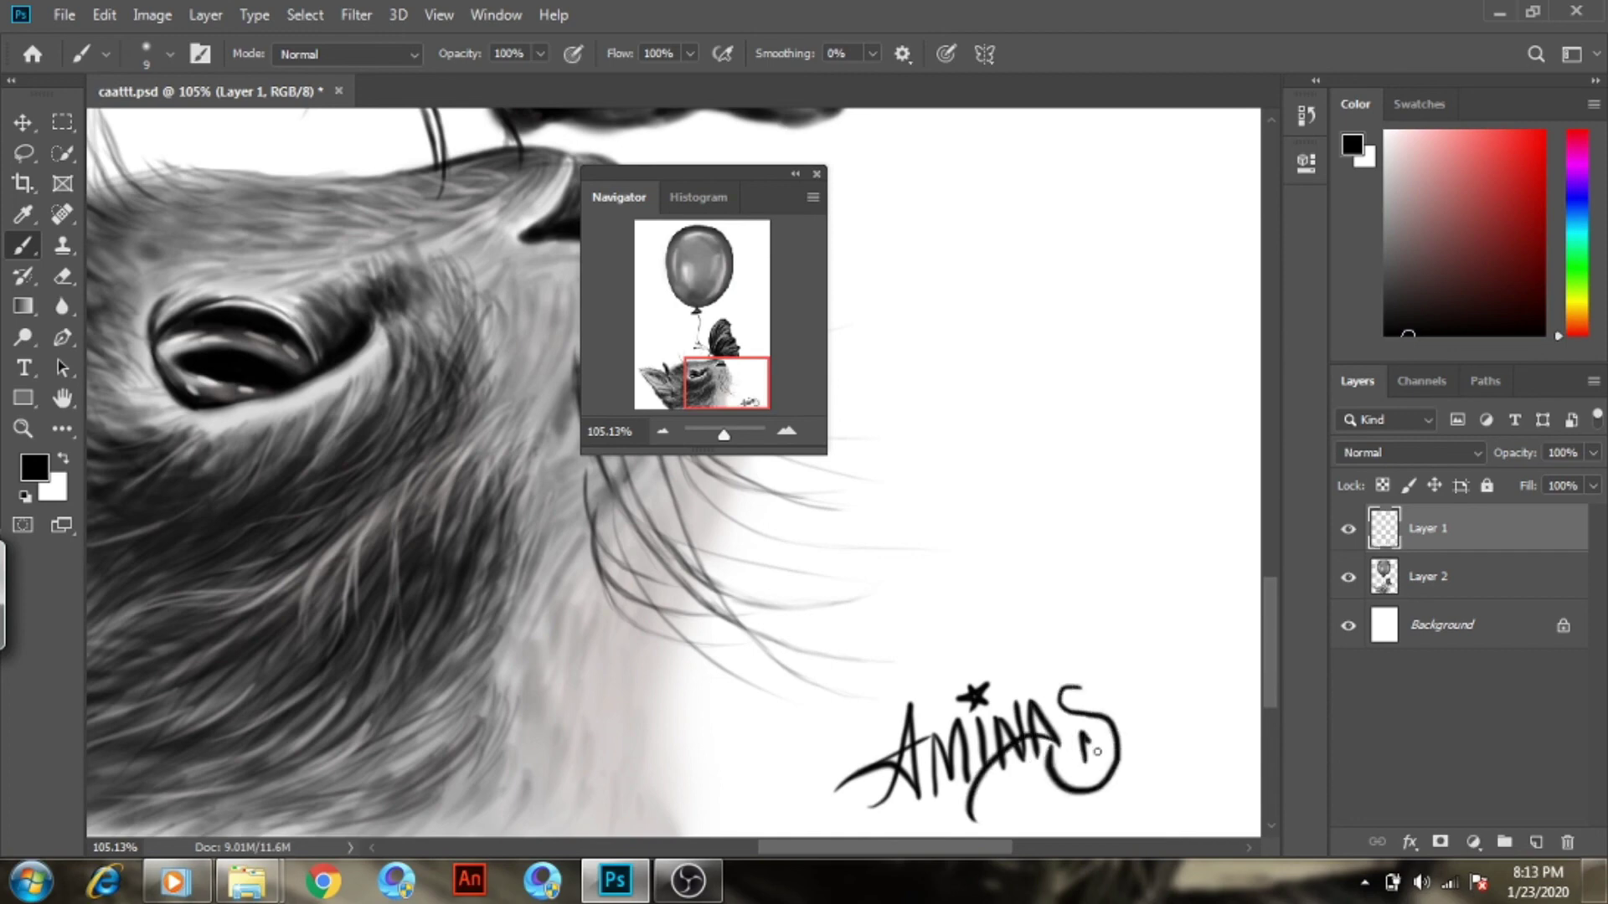